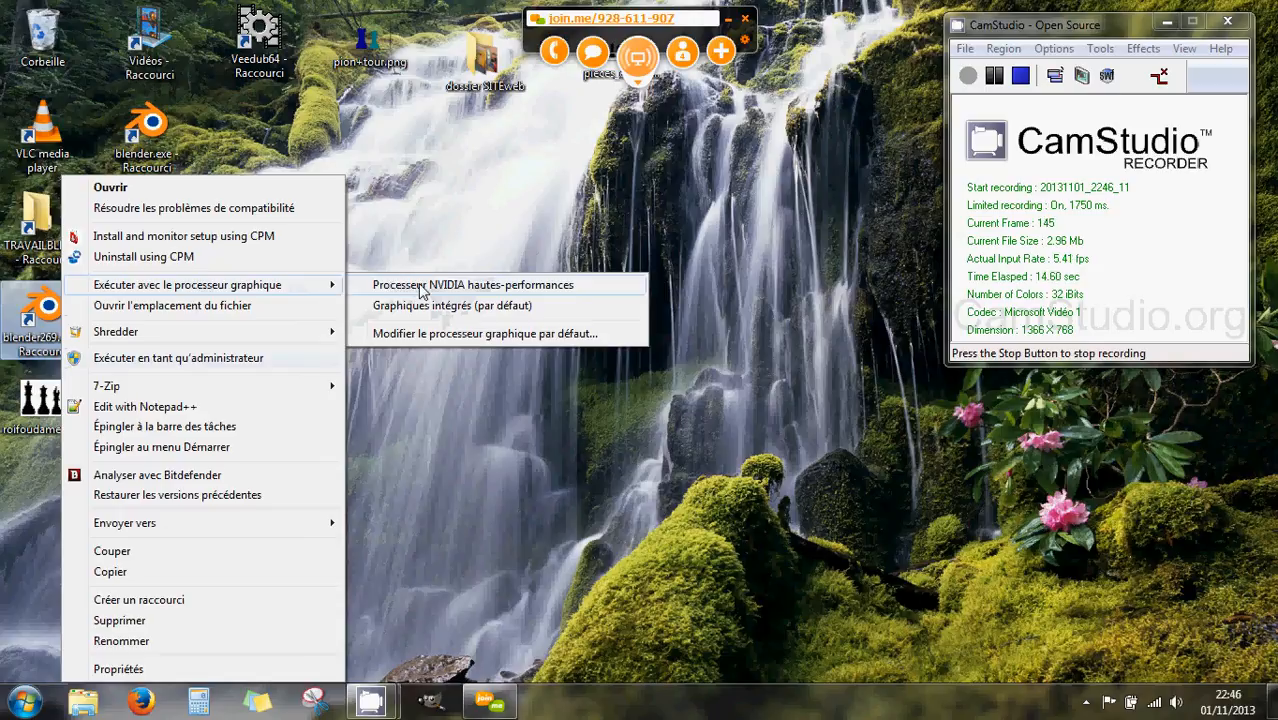
Launch Blender 2.69 with the NVIDIA high-performance processor and delete the default cube from the new scene.
click(421, 288)
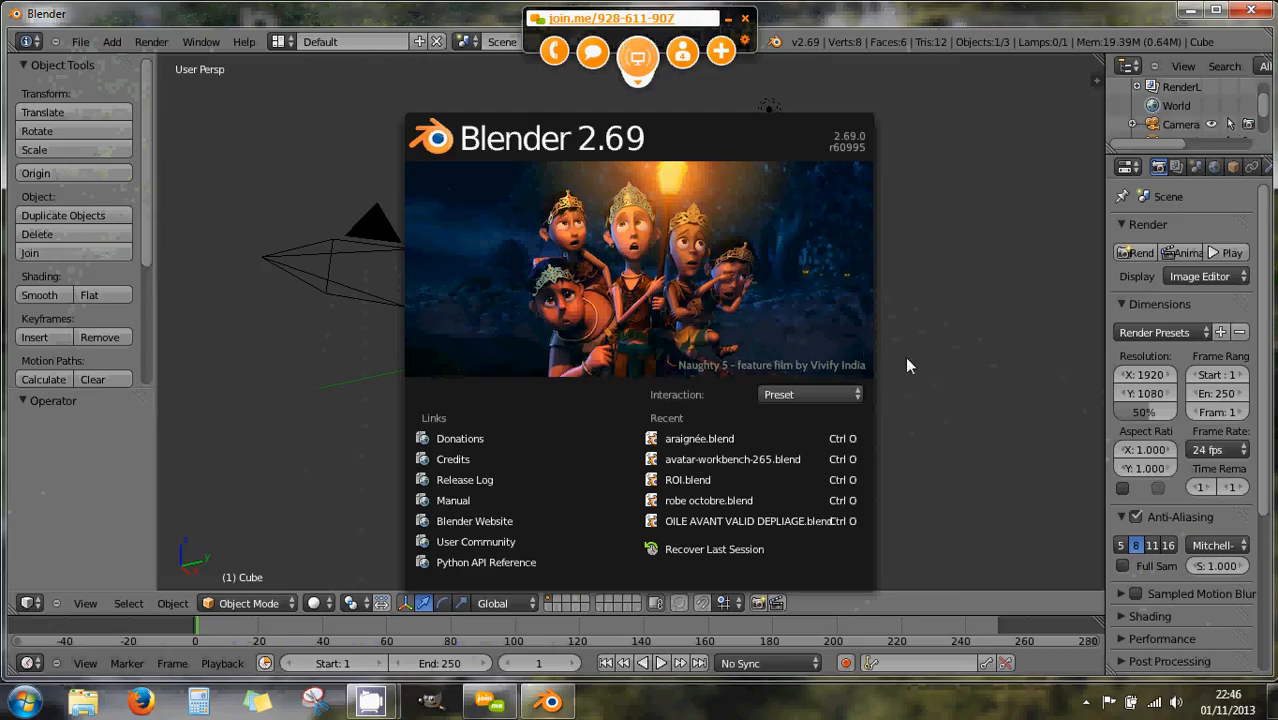
click(910, 364)
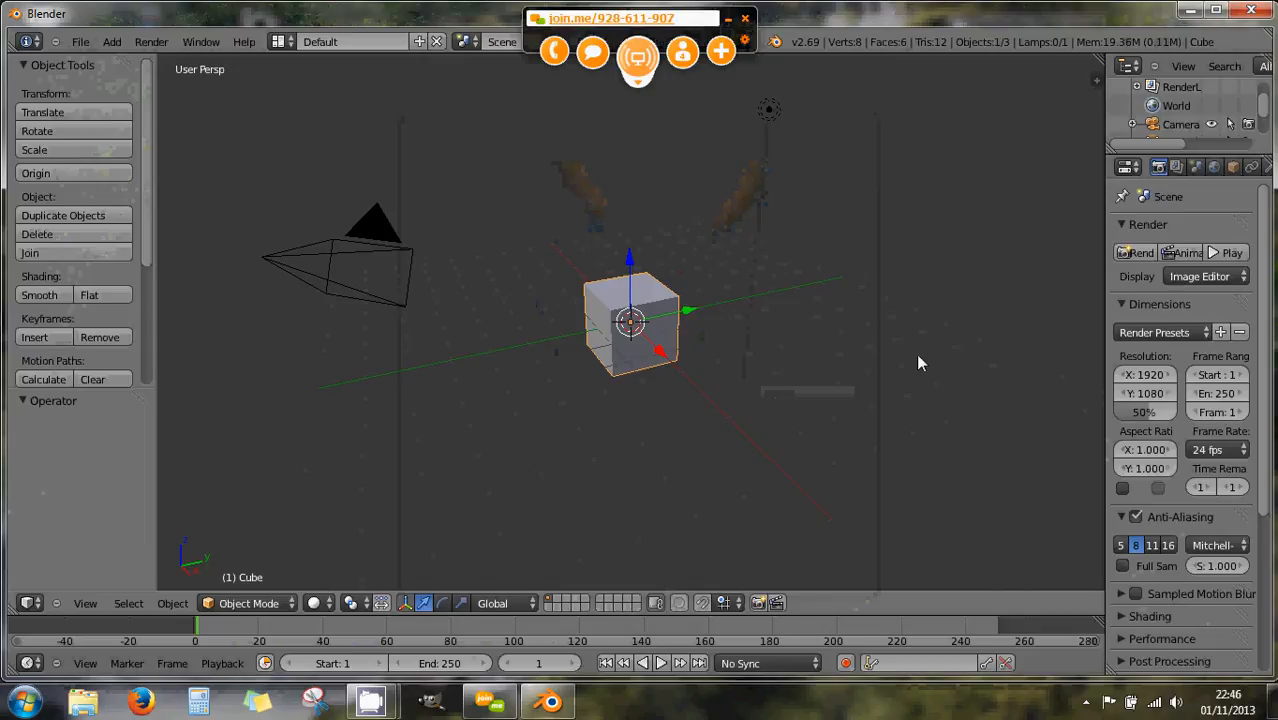
key(x)
click(669, 366)
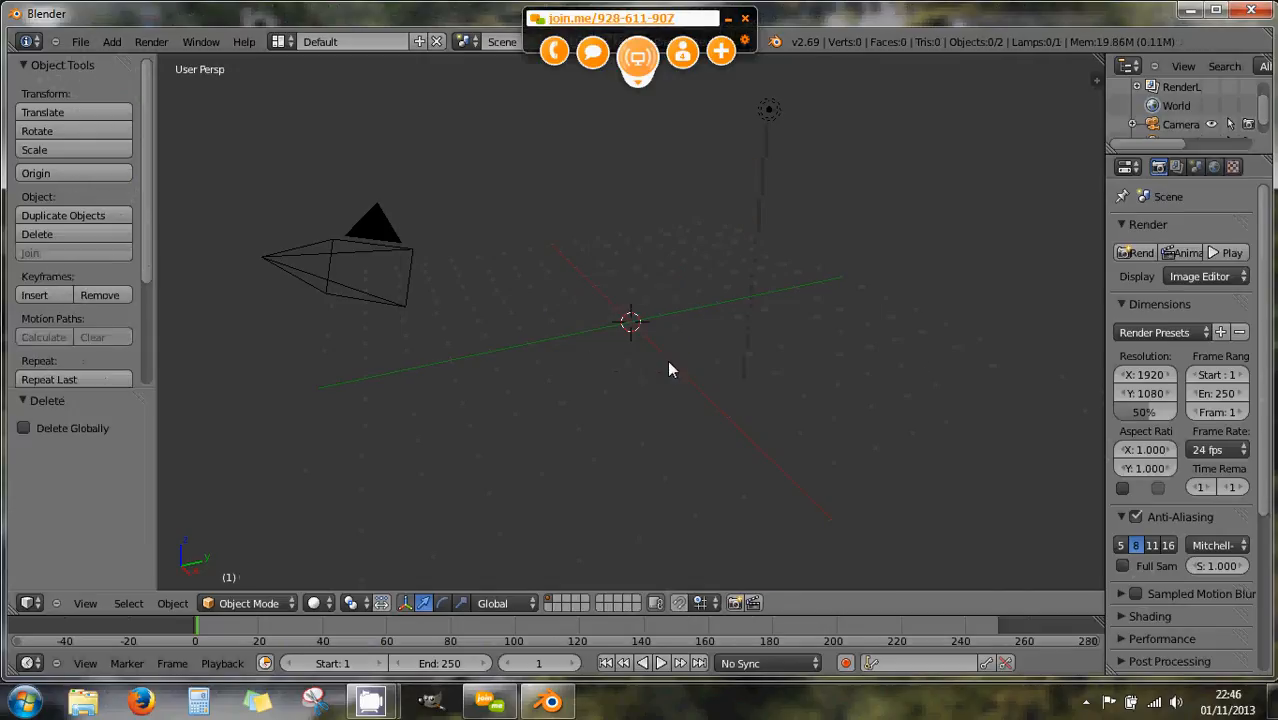
Add a mesh cylinder at the scene origin while in the front orthographic view.
middle_drag(684, 347, 650, 333)
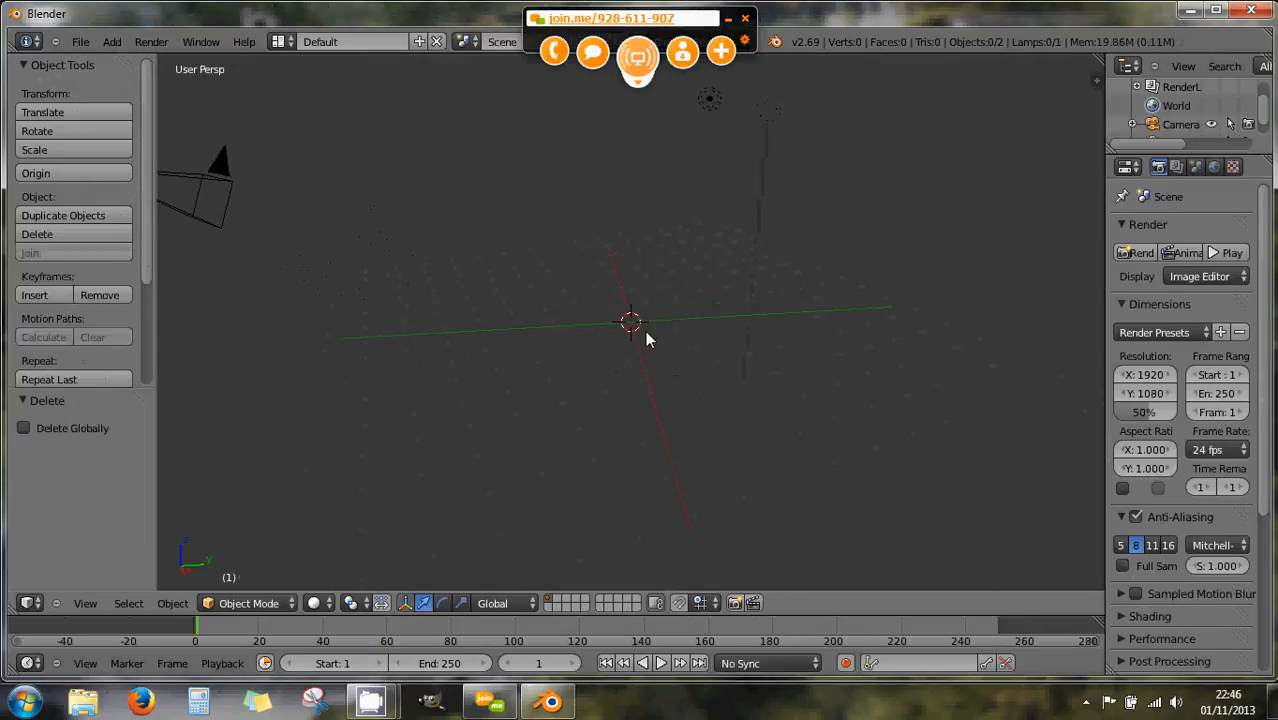
key(KP_7)
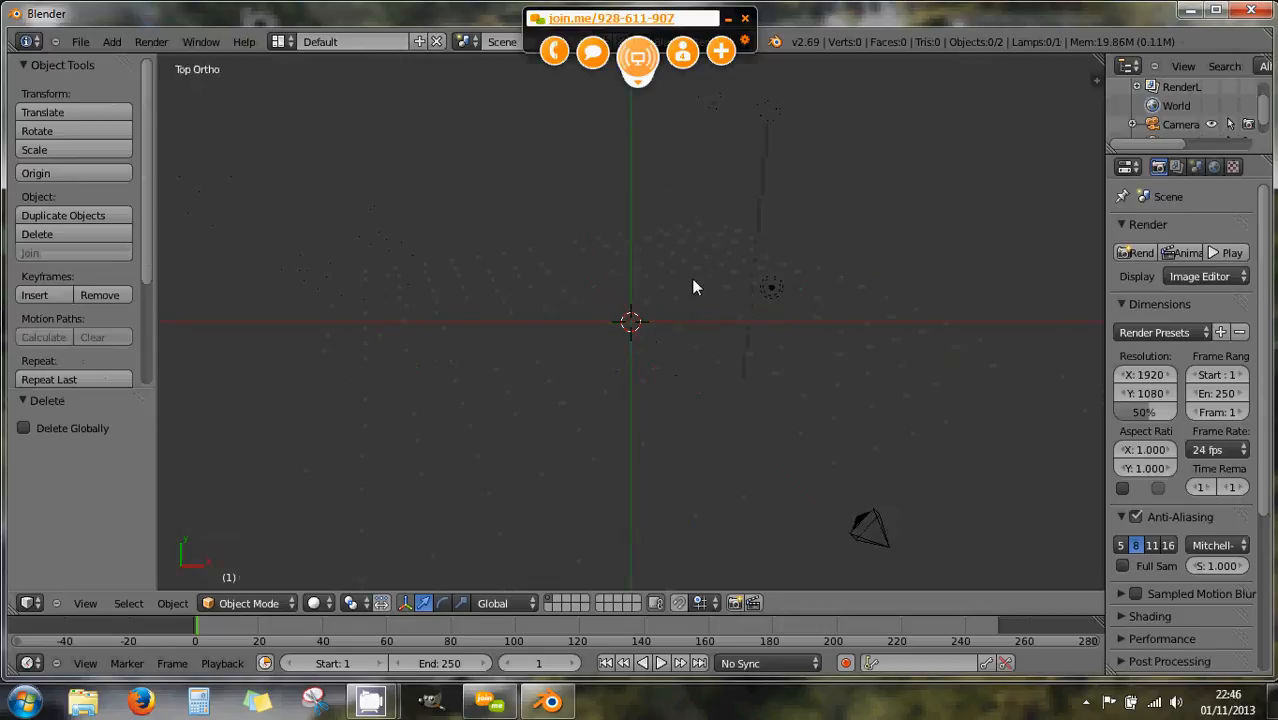
key(KP_1)
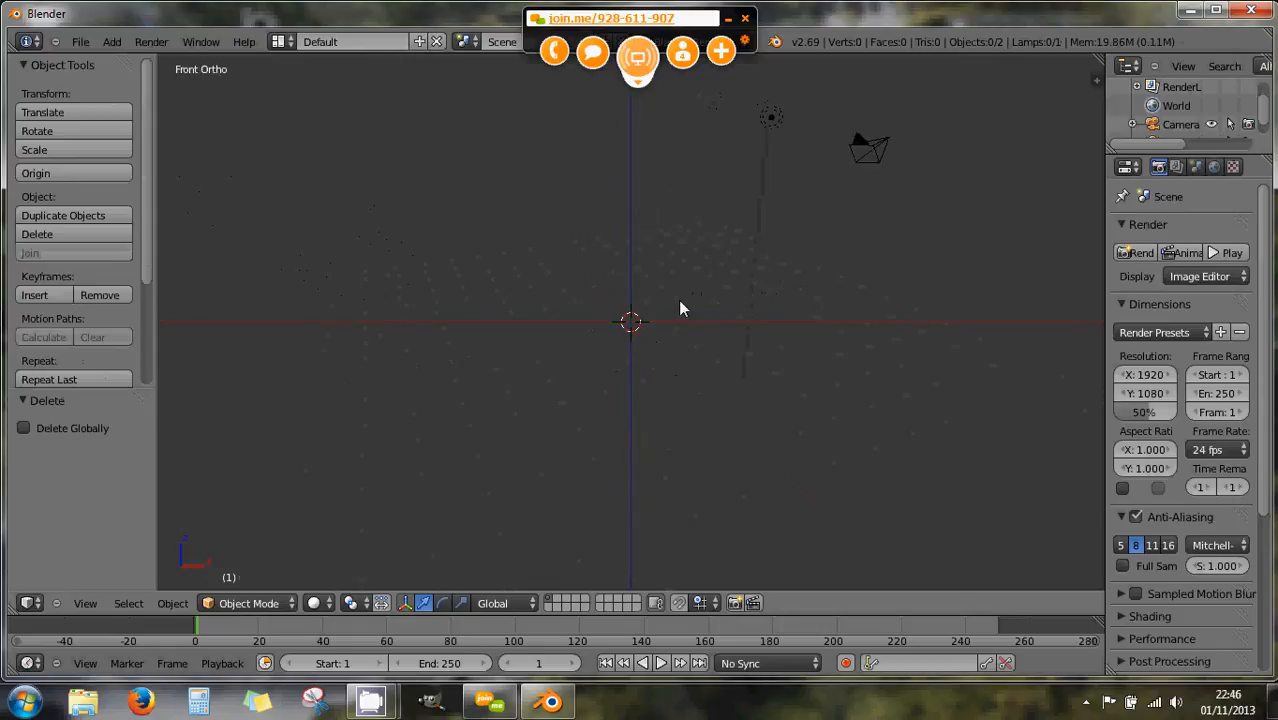
key(shift+a)
mouse_move(678, 301)
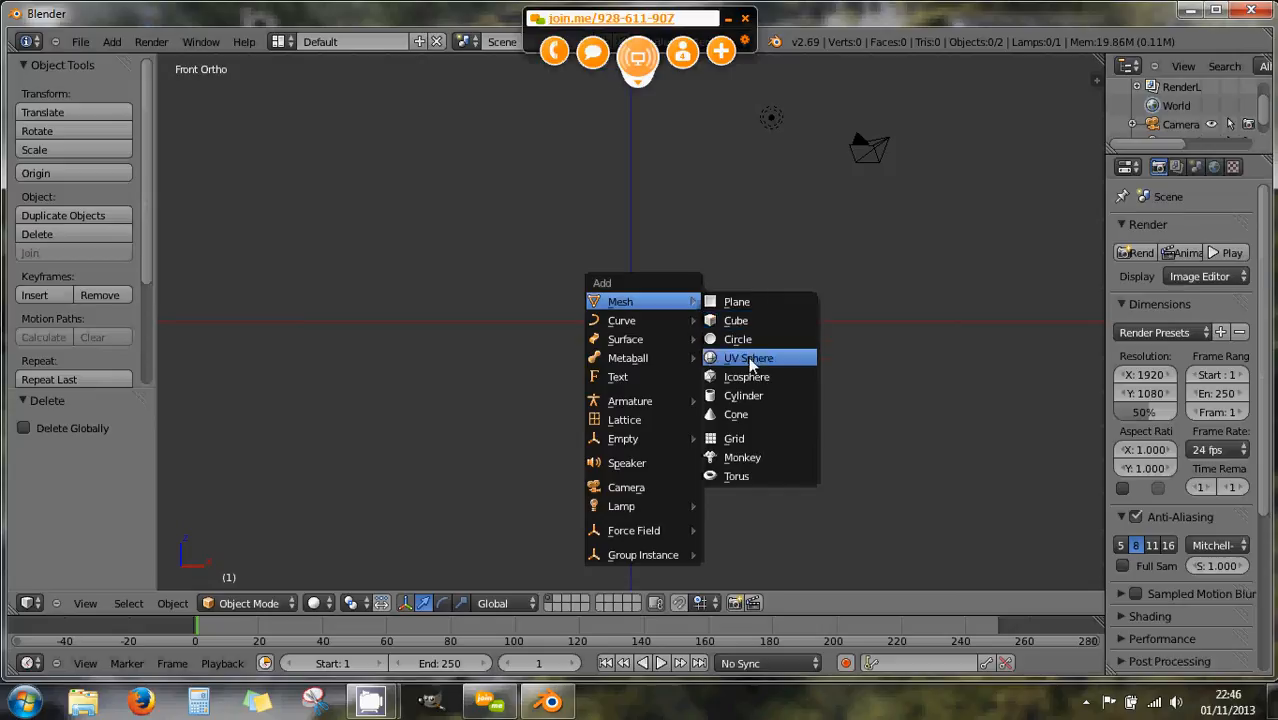
click(740, 395)
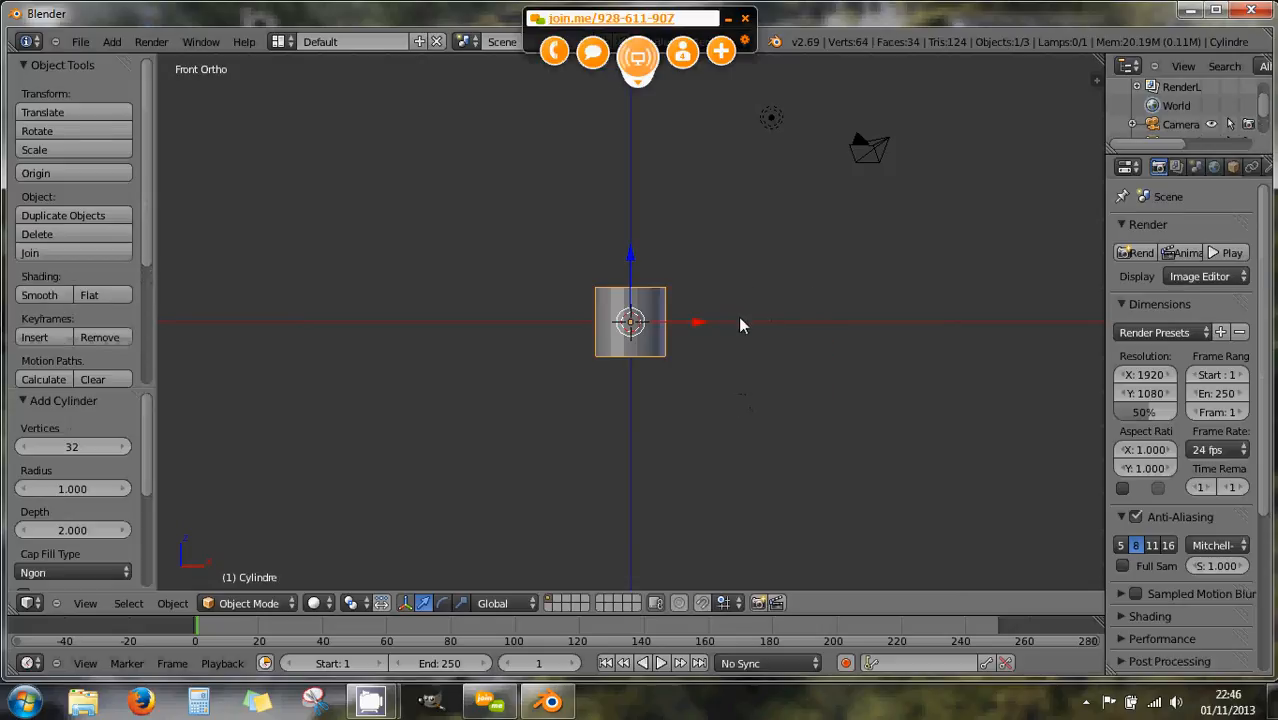
Rotate the cylinder 90° about the global Y axis.
key(r)
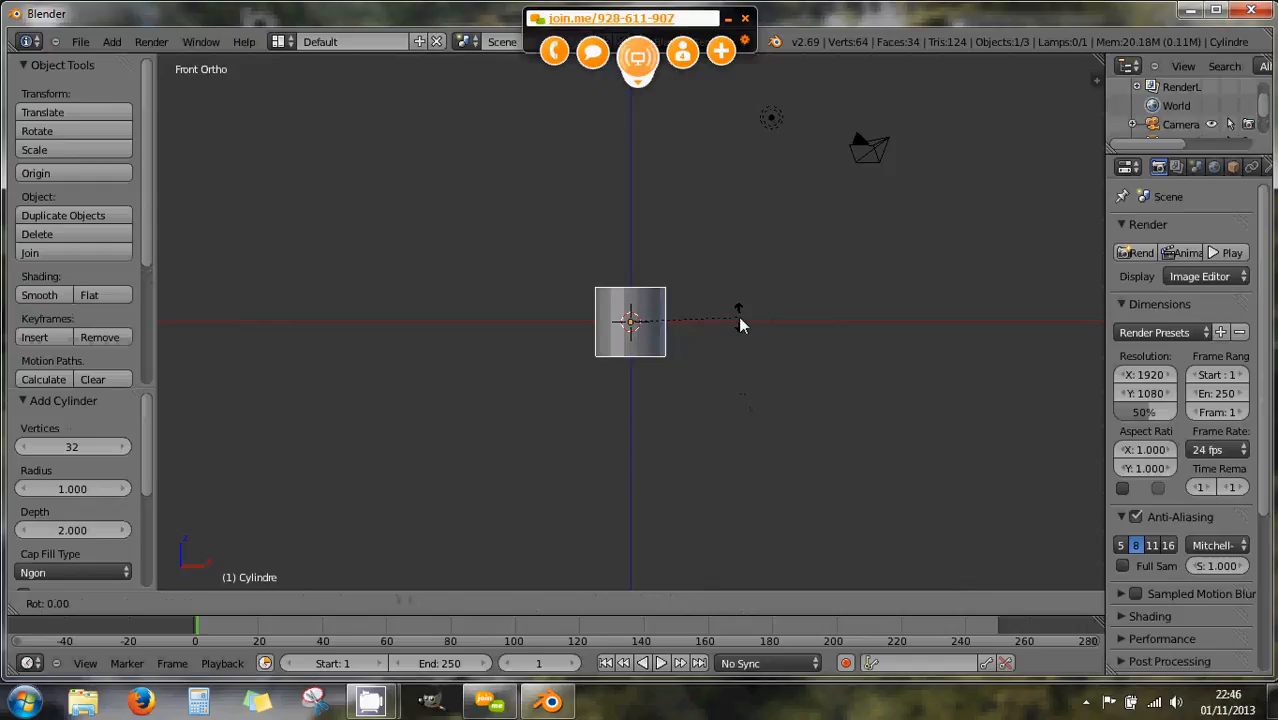
key(y)
key(9)
key(0)
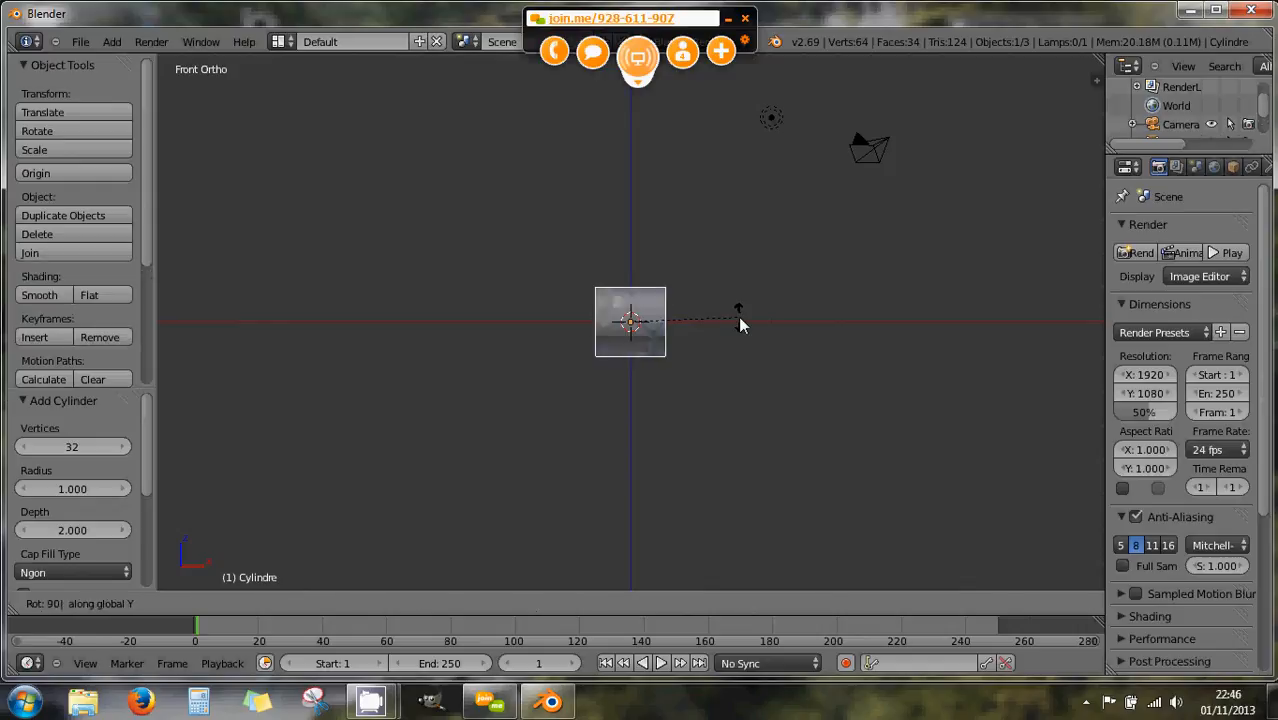
key(Return)
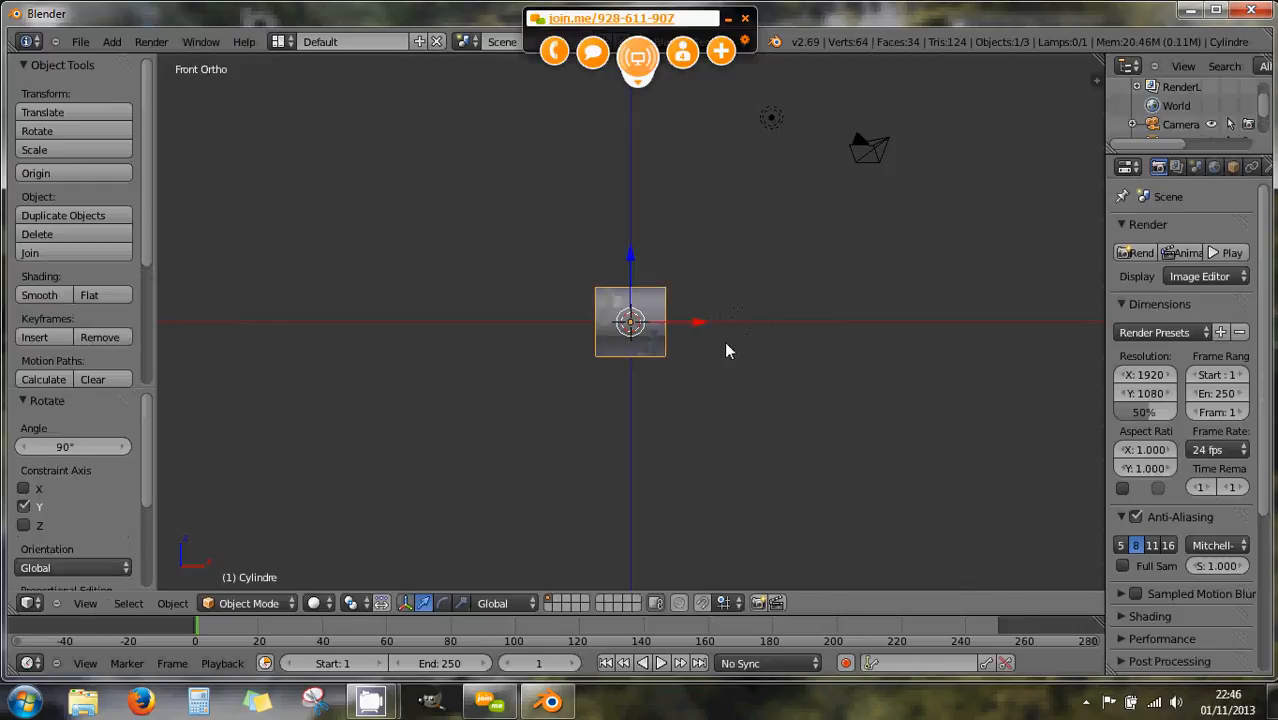
Stretch the cylinder along X by about 5.09, shrink it uniformly by about 0.32, and lengthen it along X again into a thin bar.
key(s)
key(x)
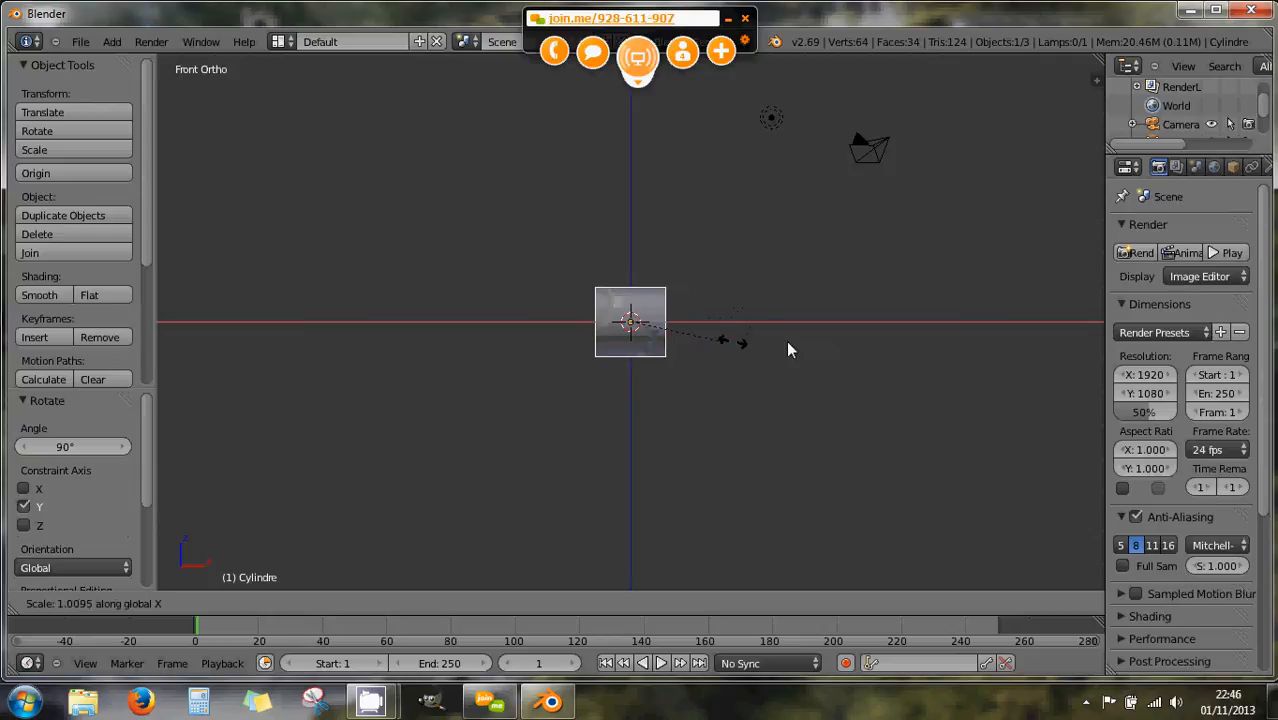
click(171, 366)
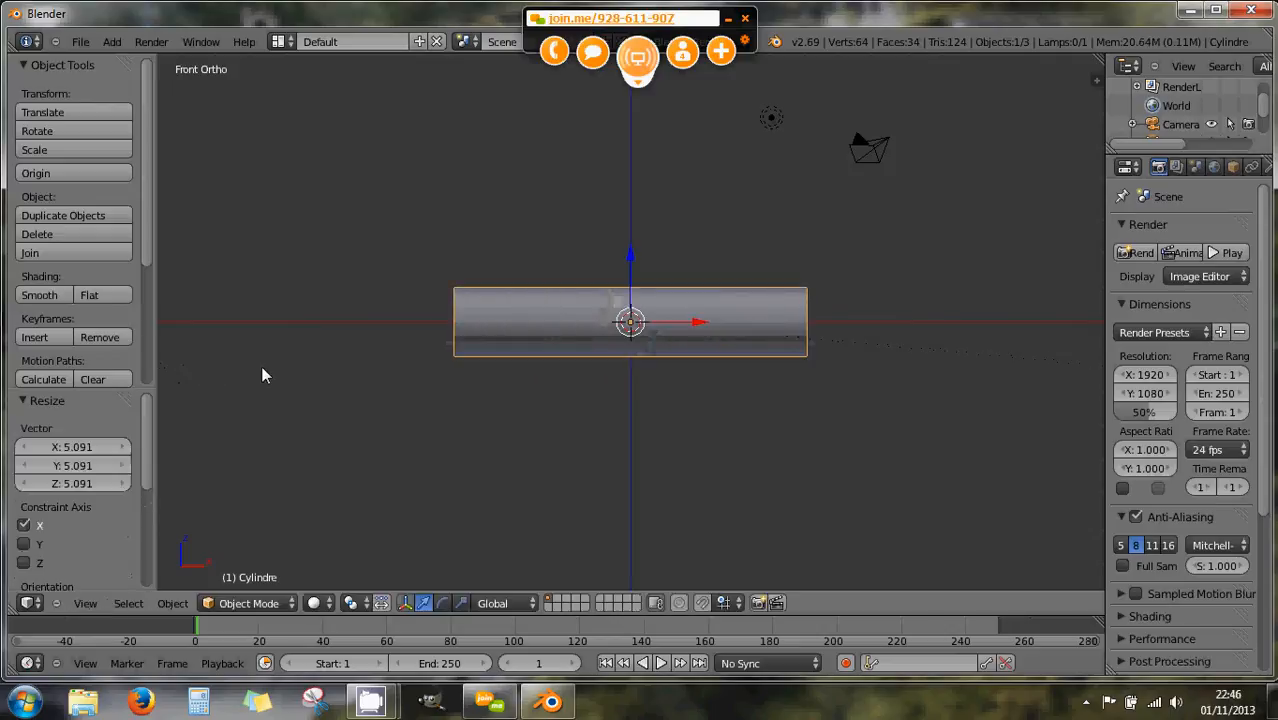
key(s)
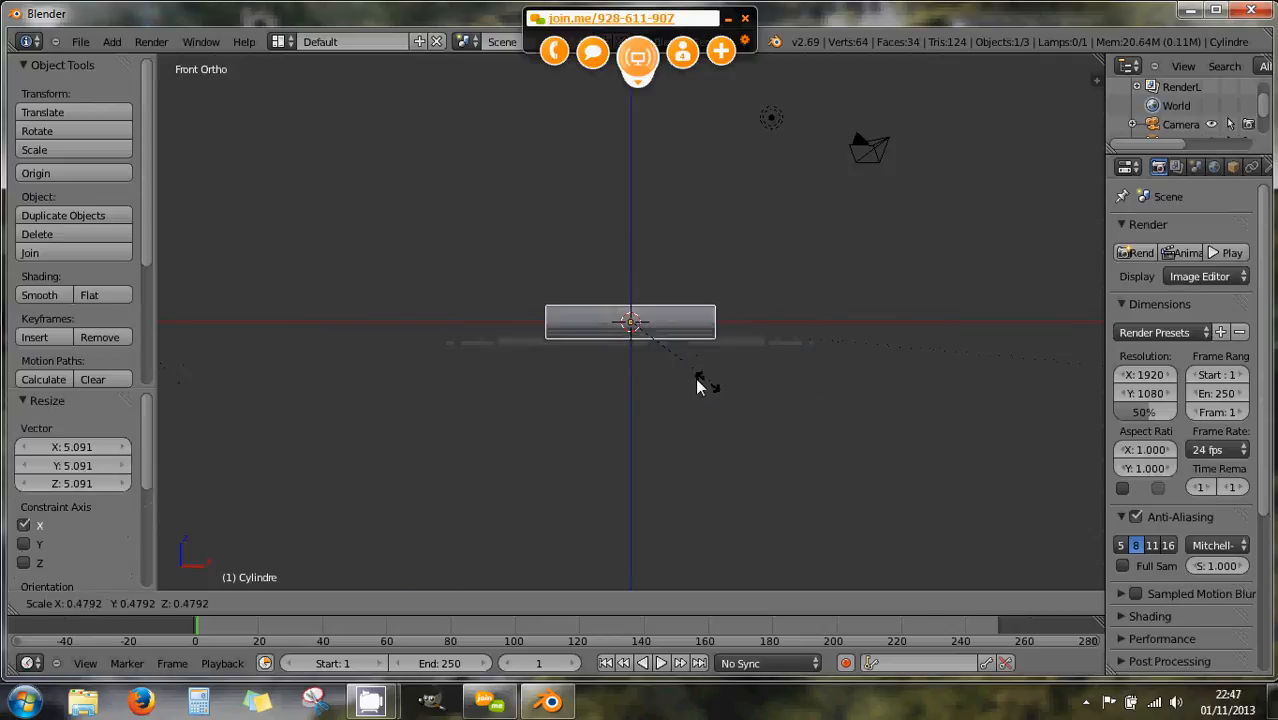
click(676, 376)
key(s)
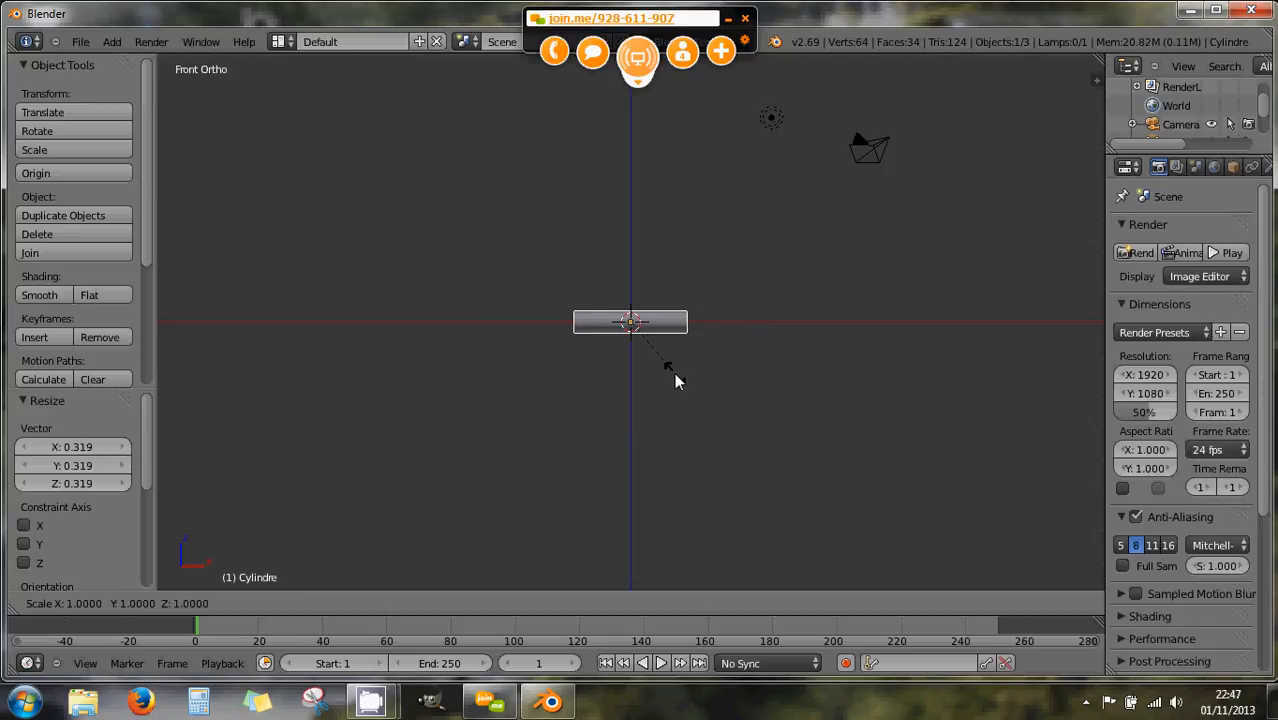
key(x)
click(736, 383)
Raise the cylinder about 3.52 units along Z and scale it up uniformly by about 1.335.
drag(625, 257, 636, 132)
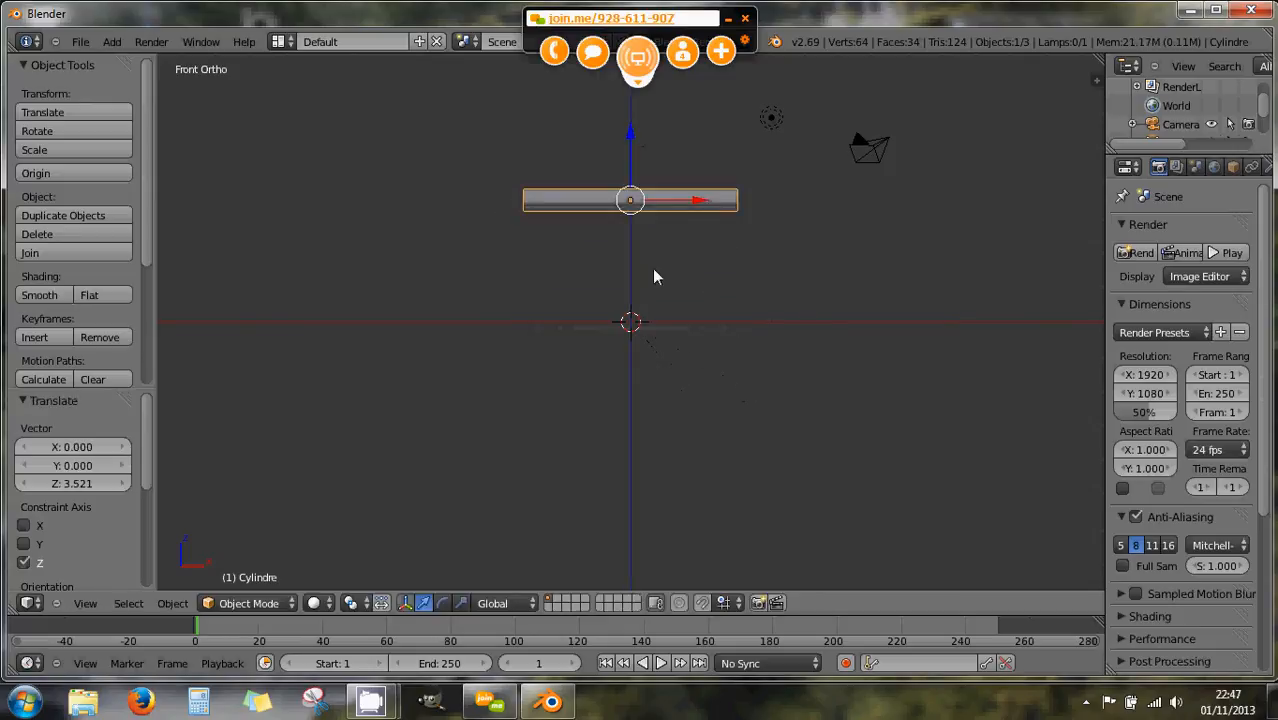
key(s)
click(690, 280)
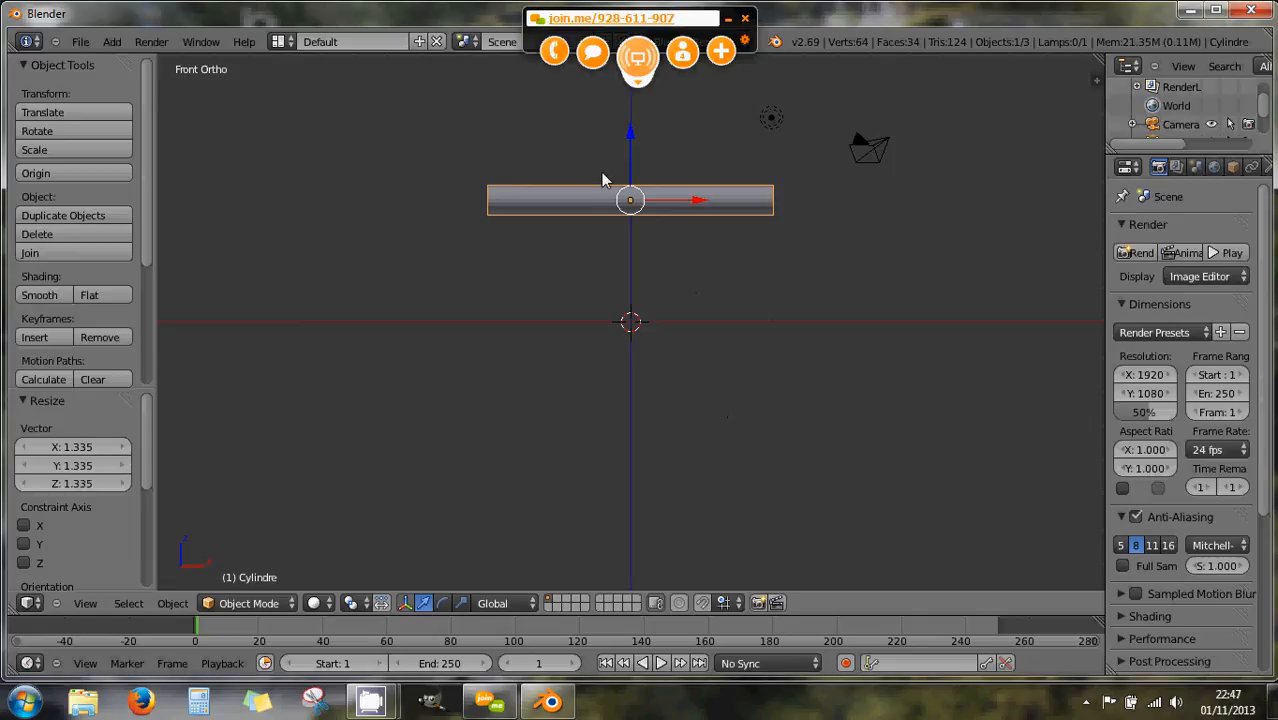
Place the 3D cursor just beyond the cylinder's +X end, and preview the scene in rendered shading before returning to solid shading.
click(793, 199)
key(shift+z)
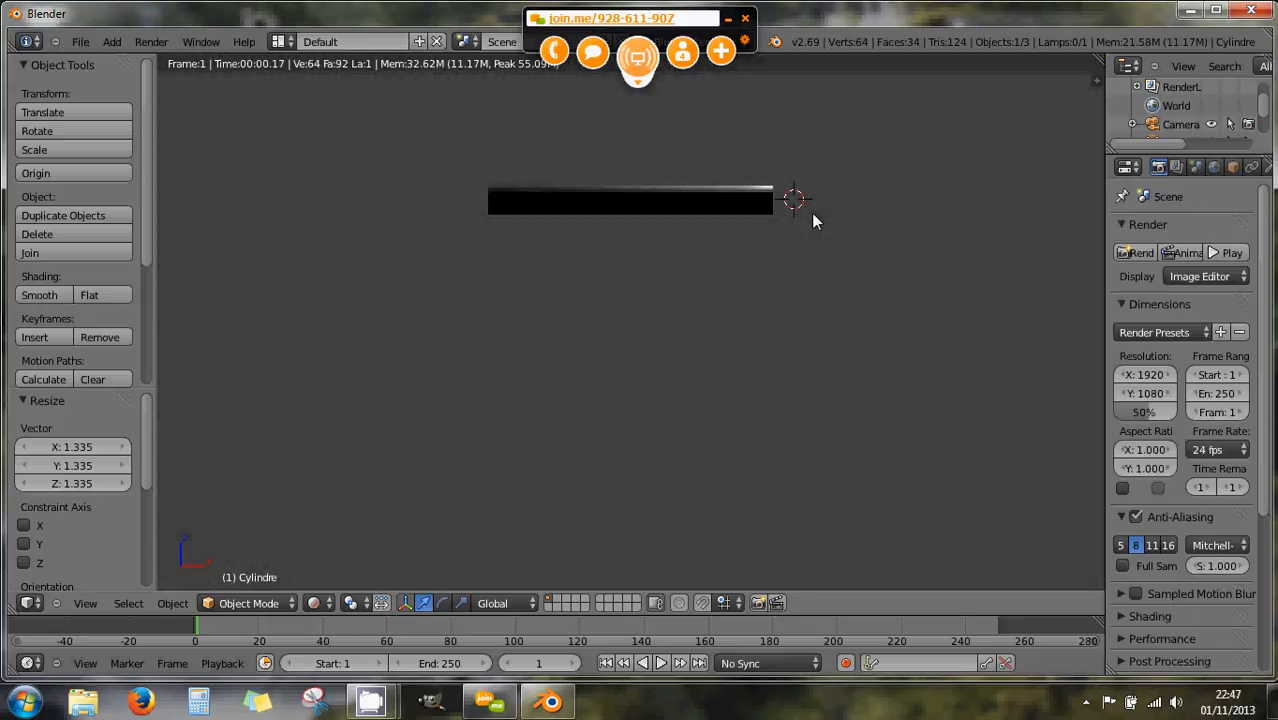
key(shift+z)
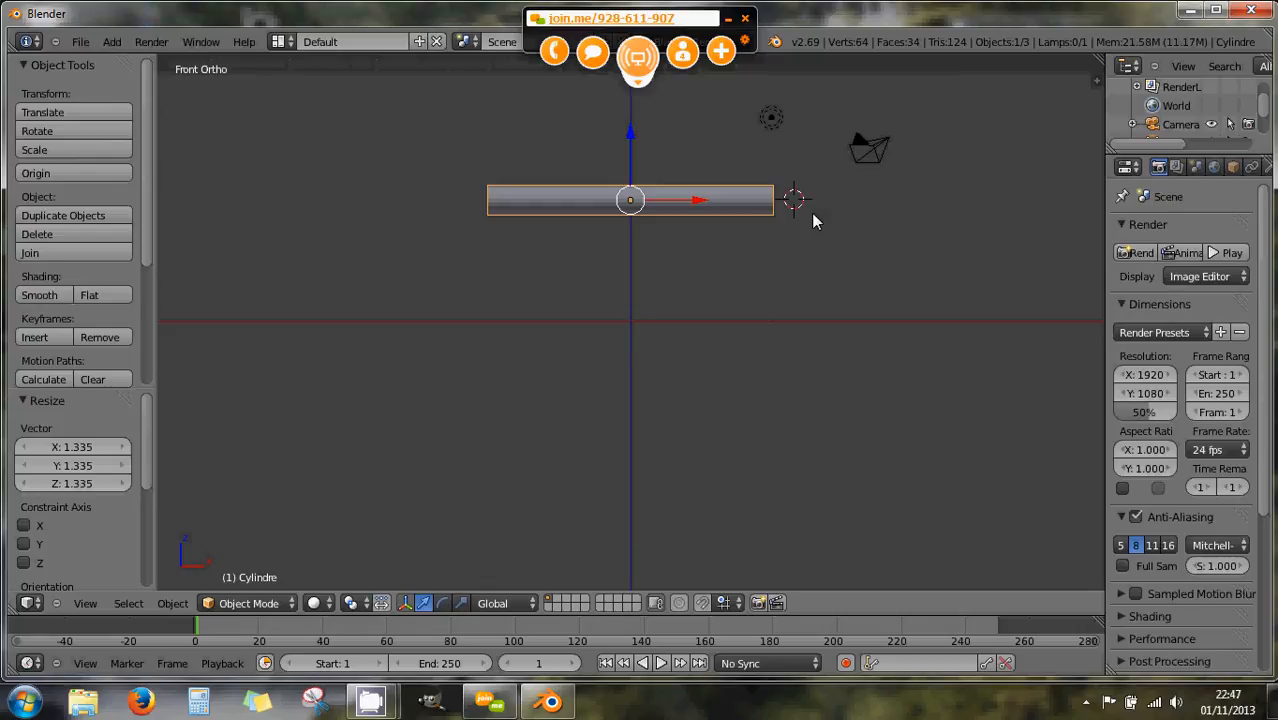
key(shift+z)
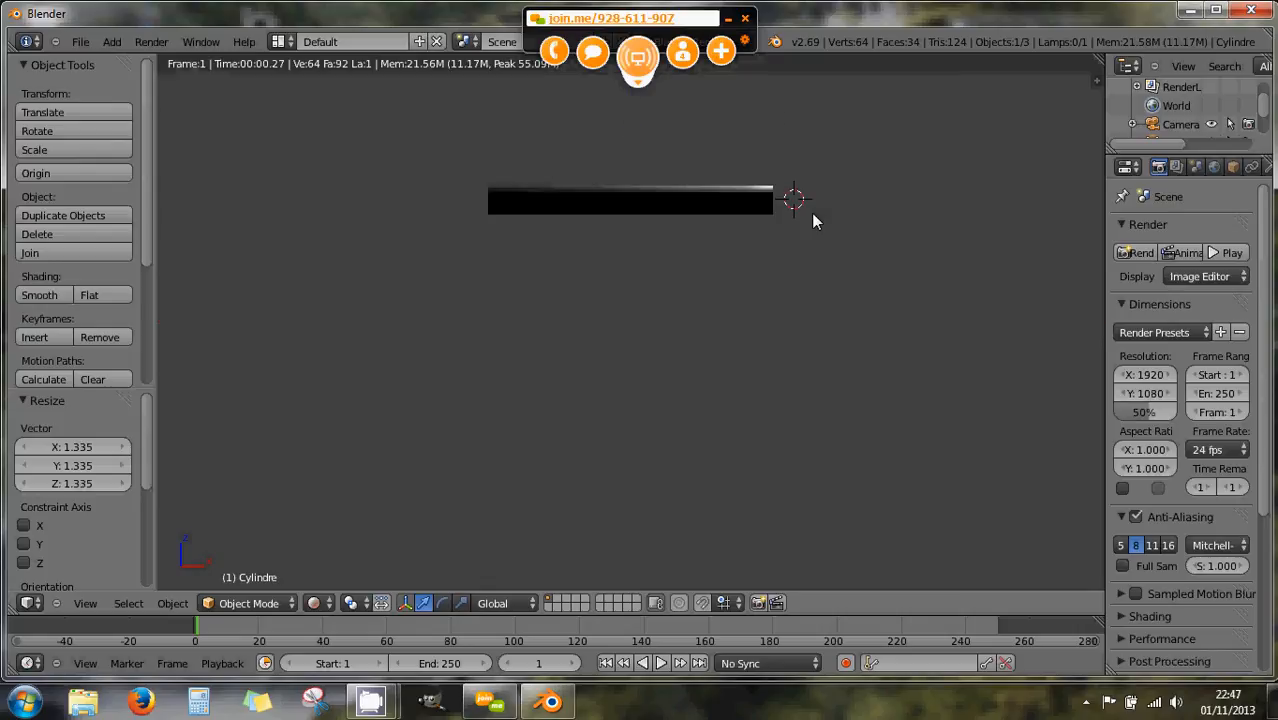
key(shift+z)
key(shift+z)
key(Up)
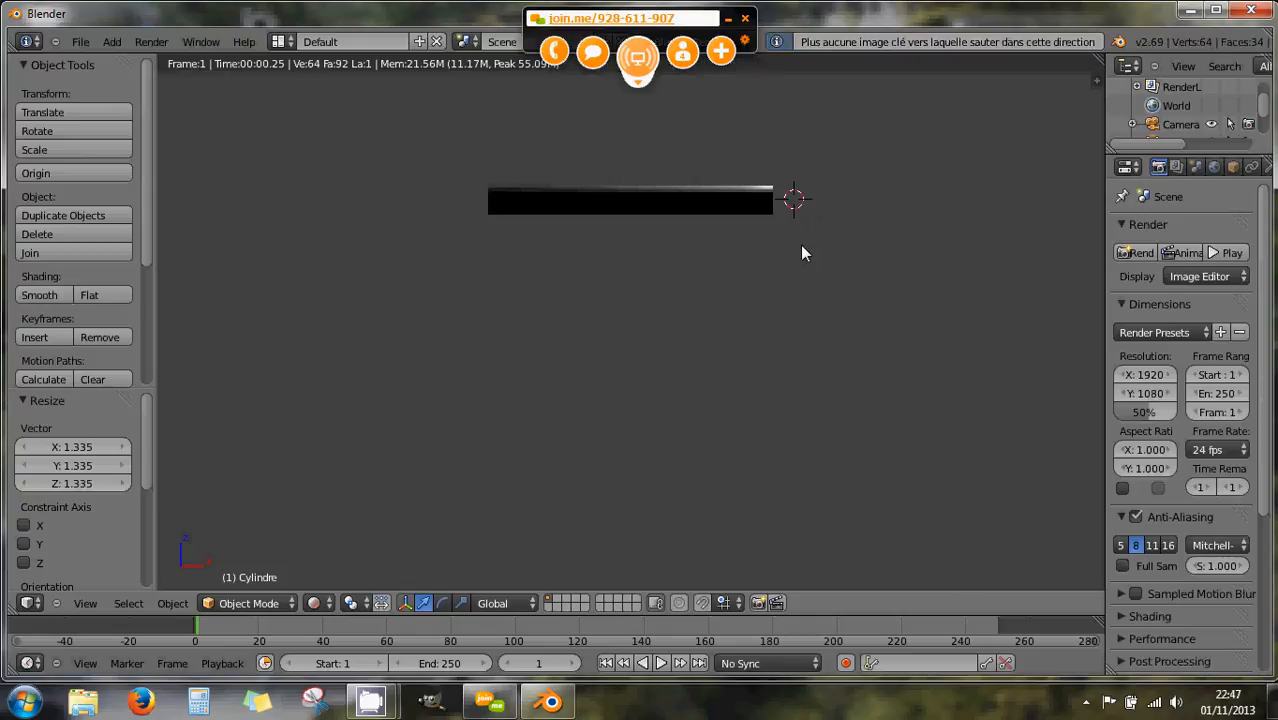
key(shift+z)
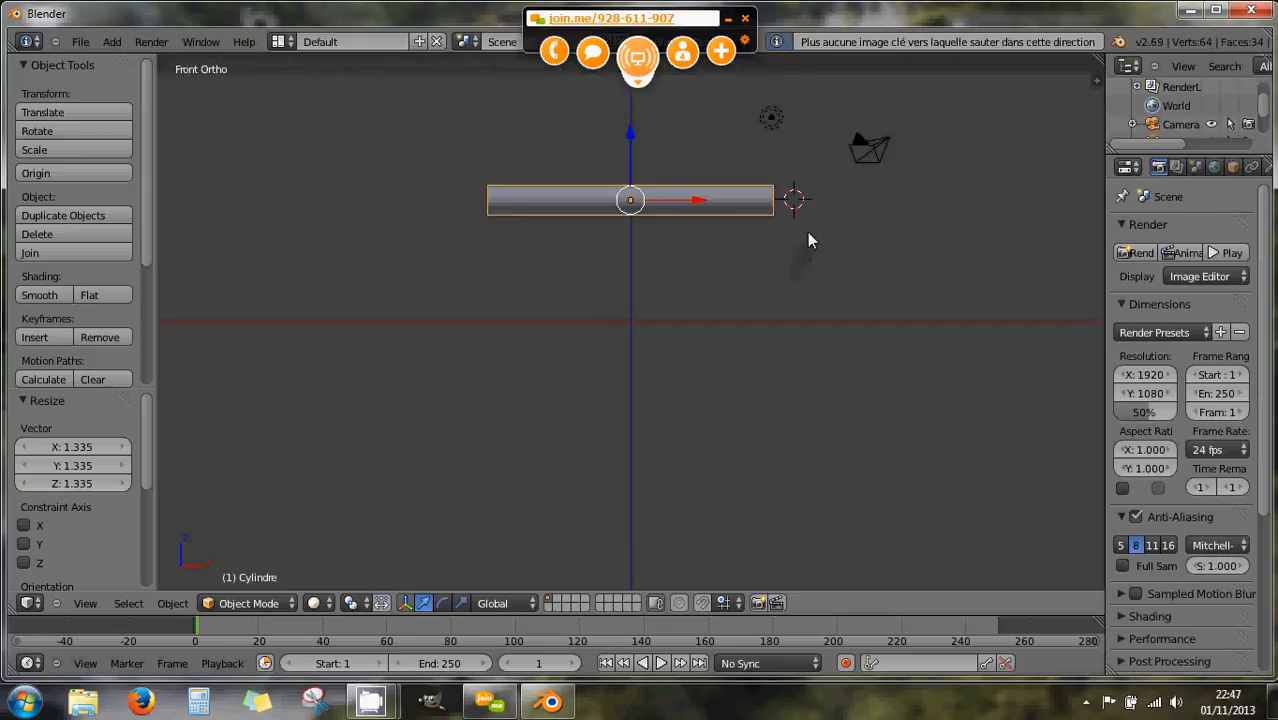
middle_drag(807, 232, 670, 322)
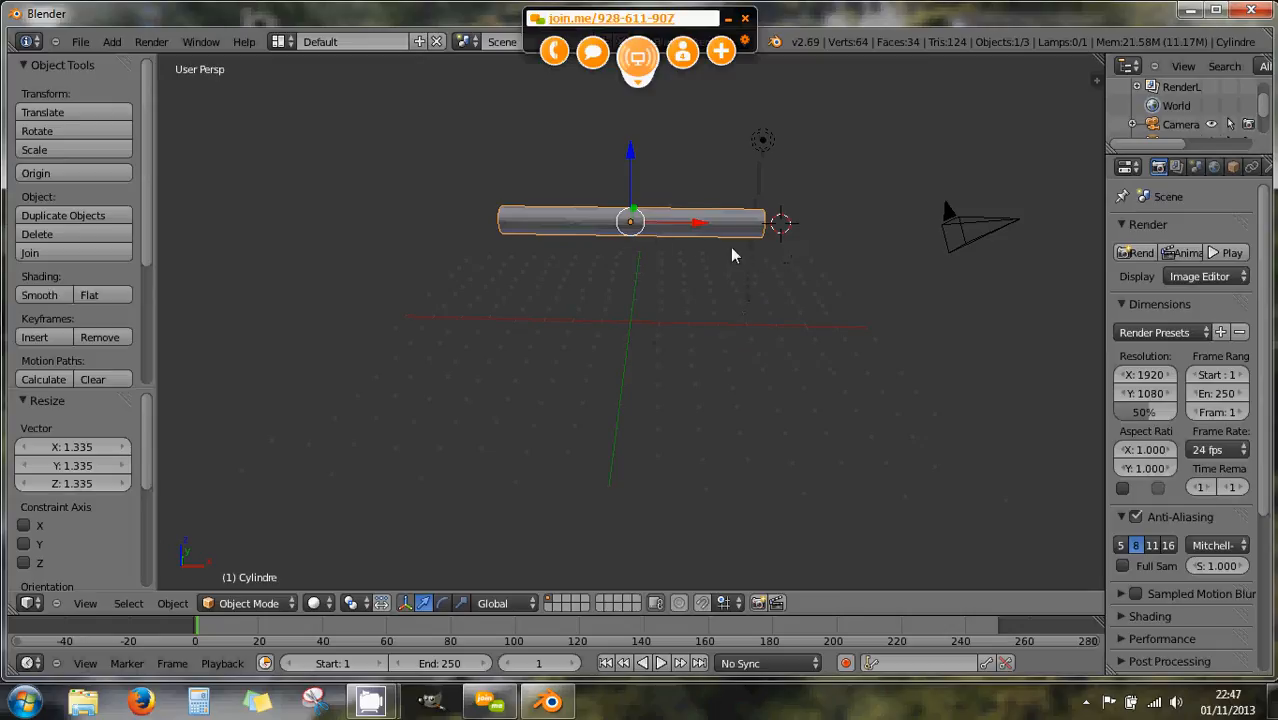
key(KP_1)
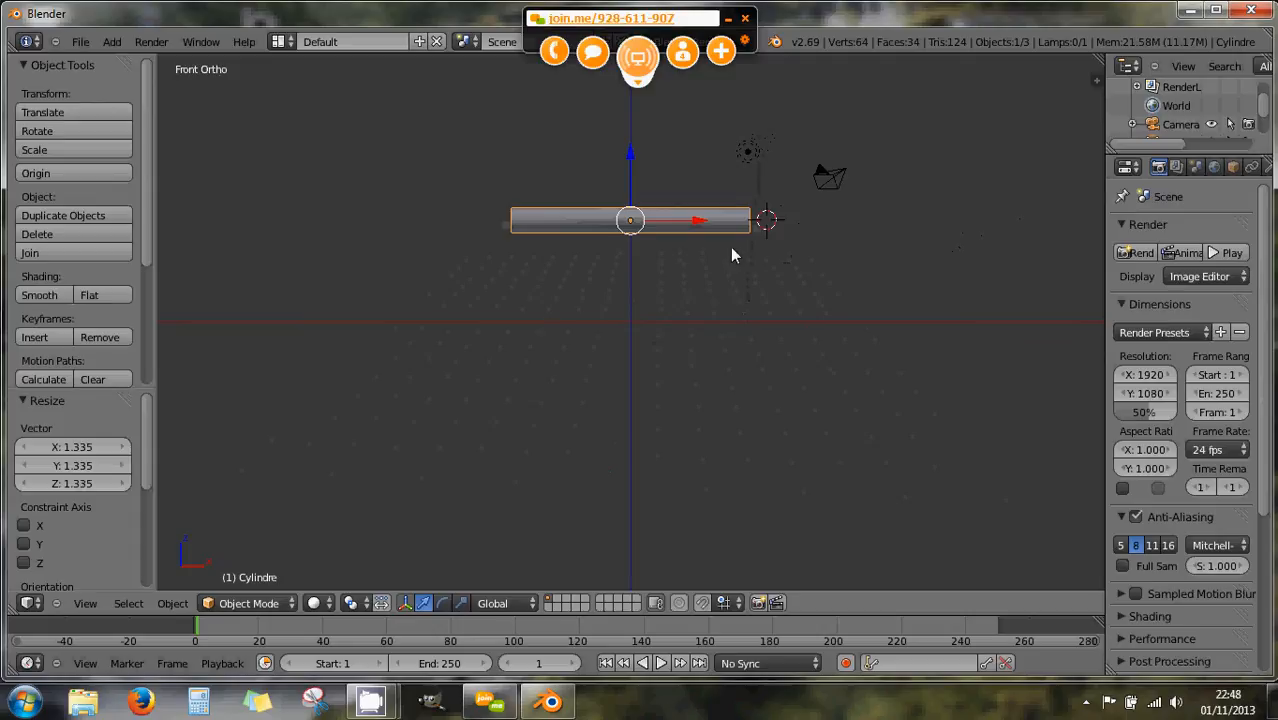
scroll(735, 239, up, 2)
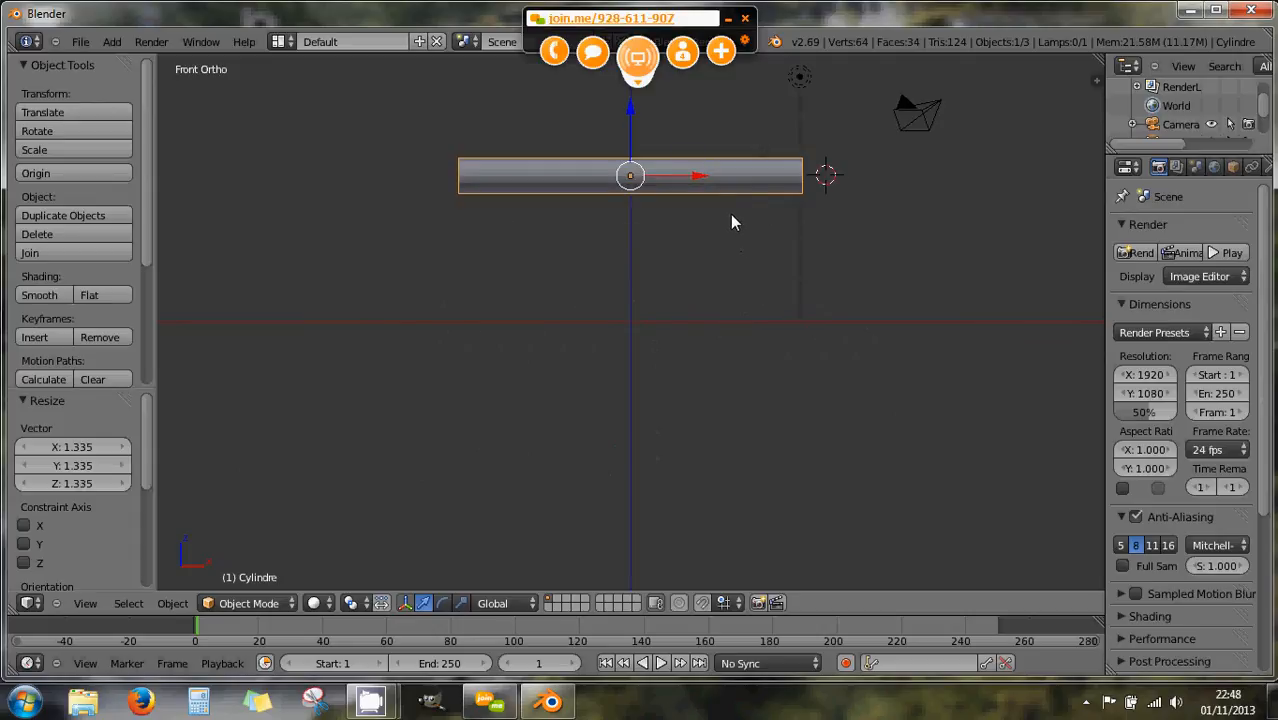
shift+middle_drag(726, 205, 675, 323)
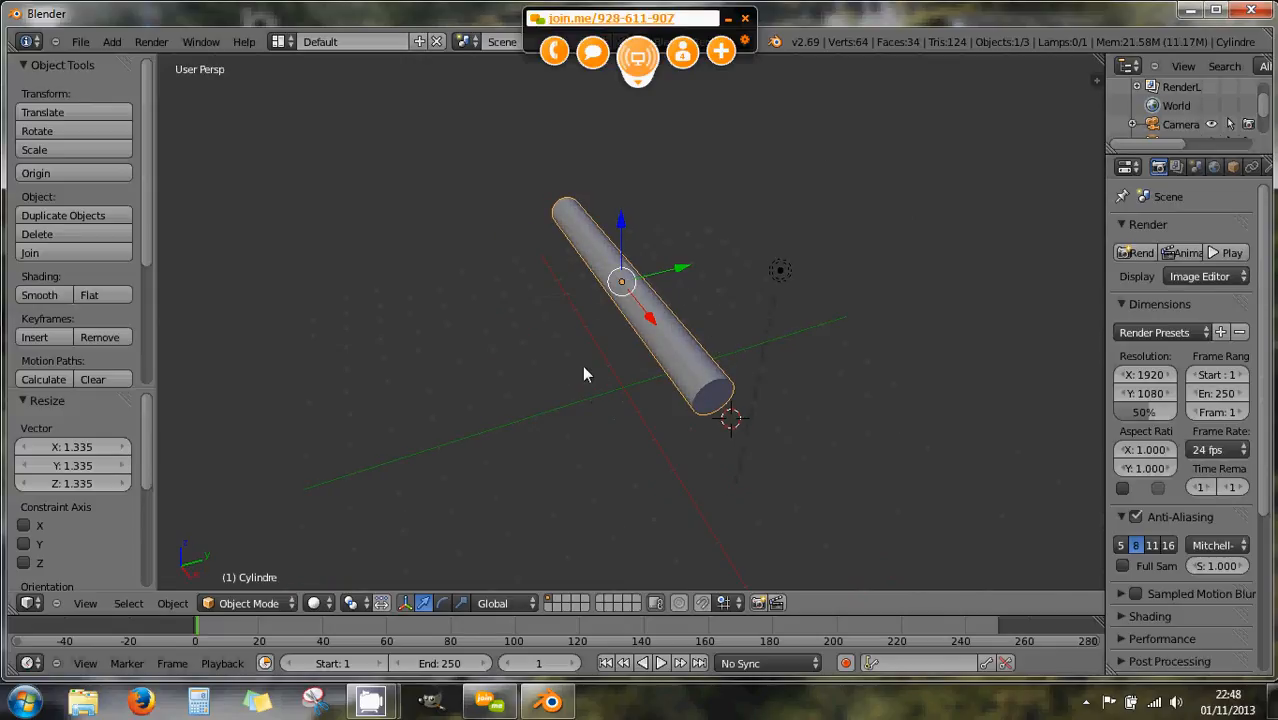
middle_drag(596, 377, 720, 324)
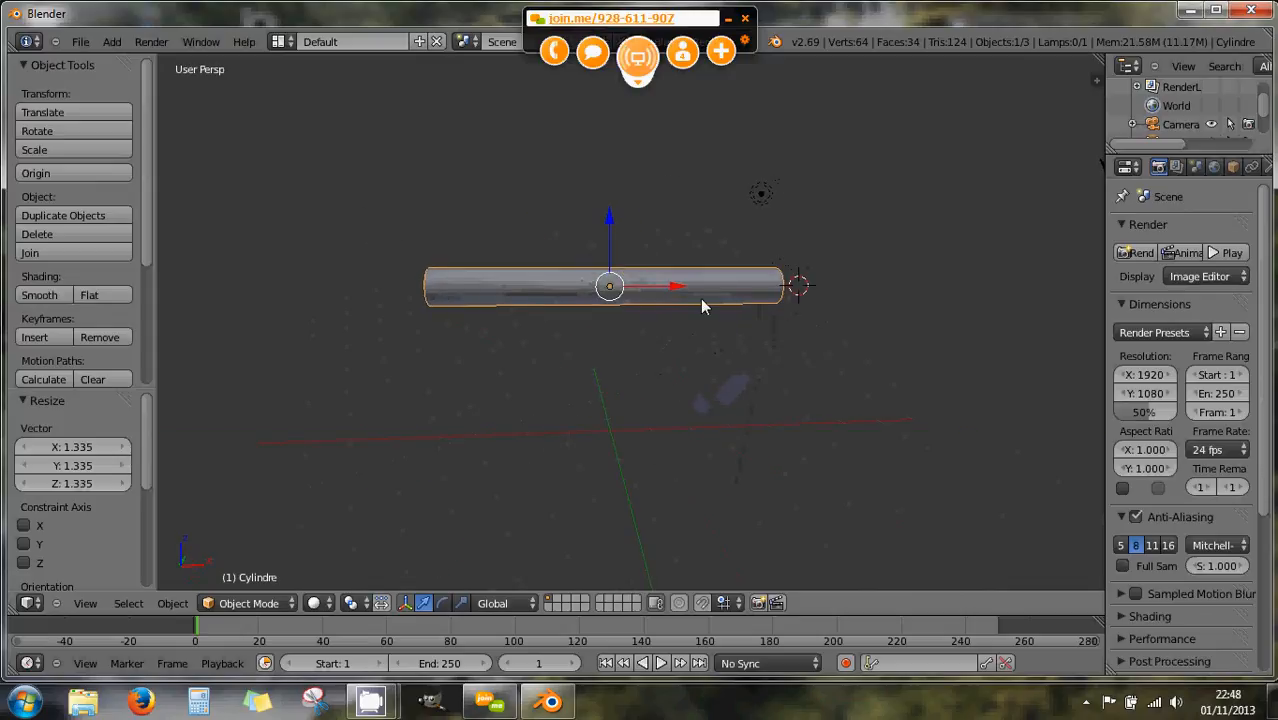
In the right orthographic view, place the 3D cursor just outside the cylinder's rim on the -Y side and add a mesh circle there.
key(KP_3)
scroll(680, 272, up, 3)
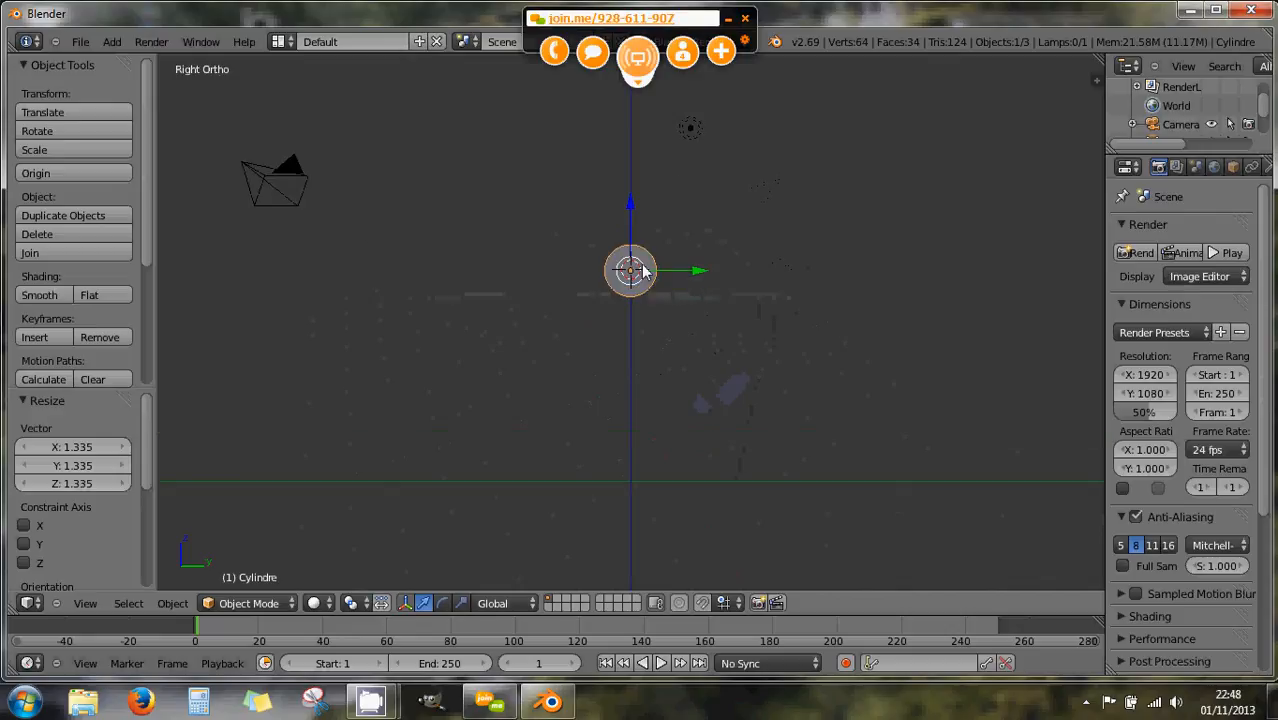
shift+middle_drag(622, 243, 612, 299)
scroll(658, 322, up, 5)
scroll(612, 299, up, 2)
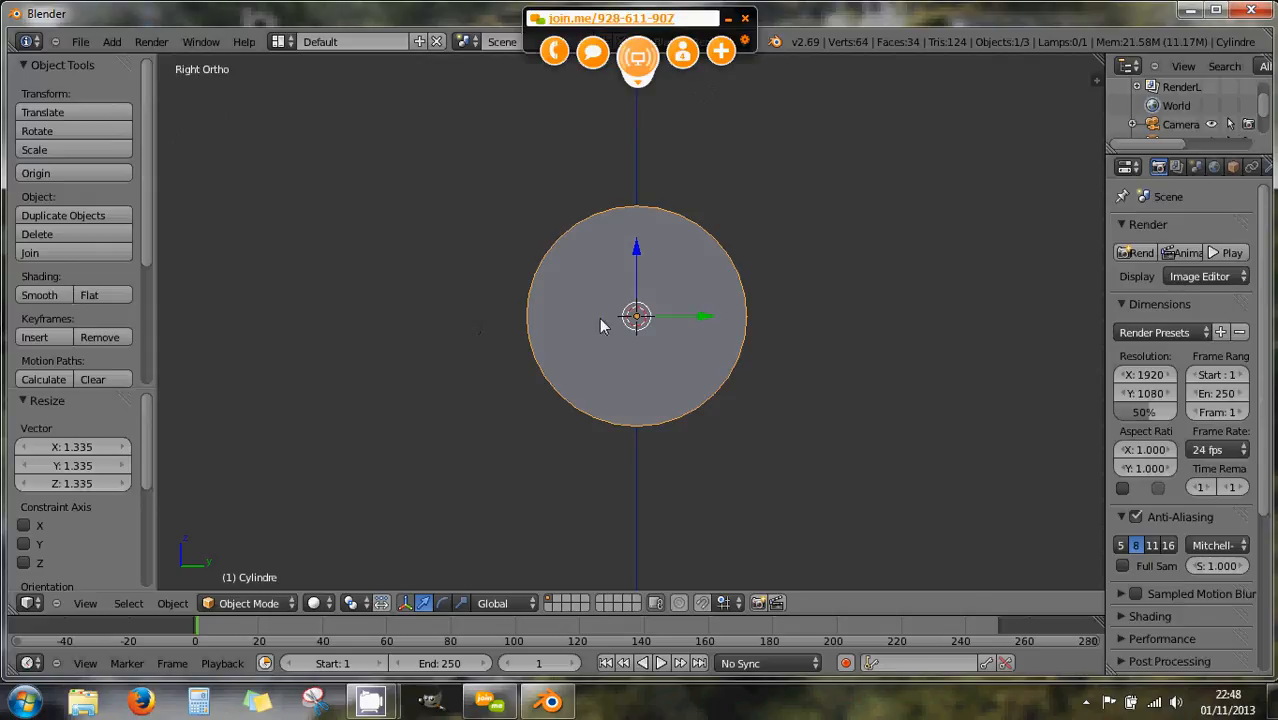
click(503, 318)
key(shift+a)
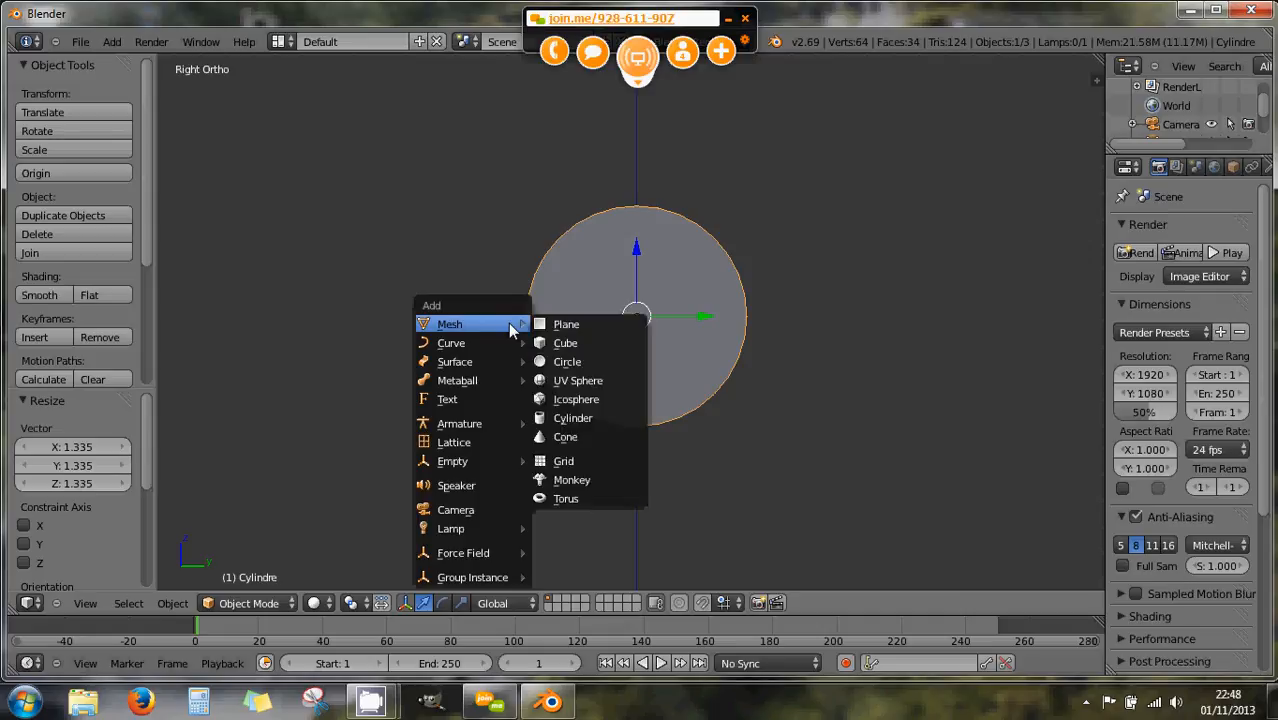
click(583, 364)
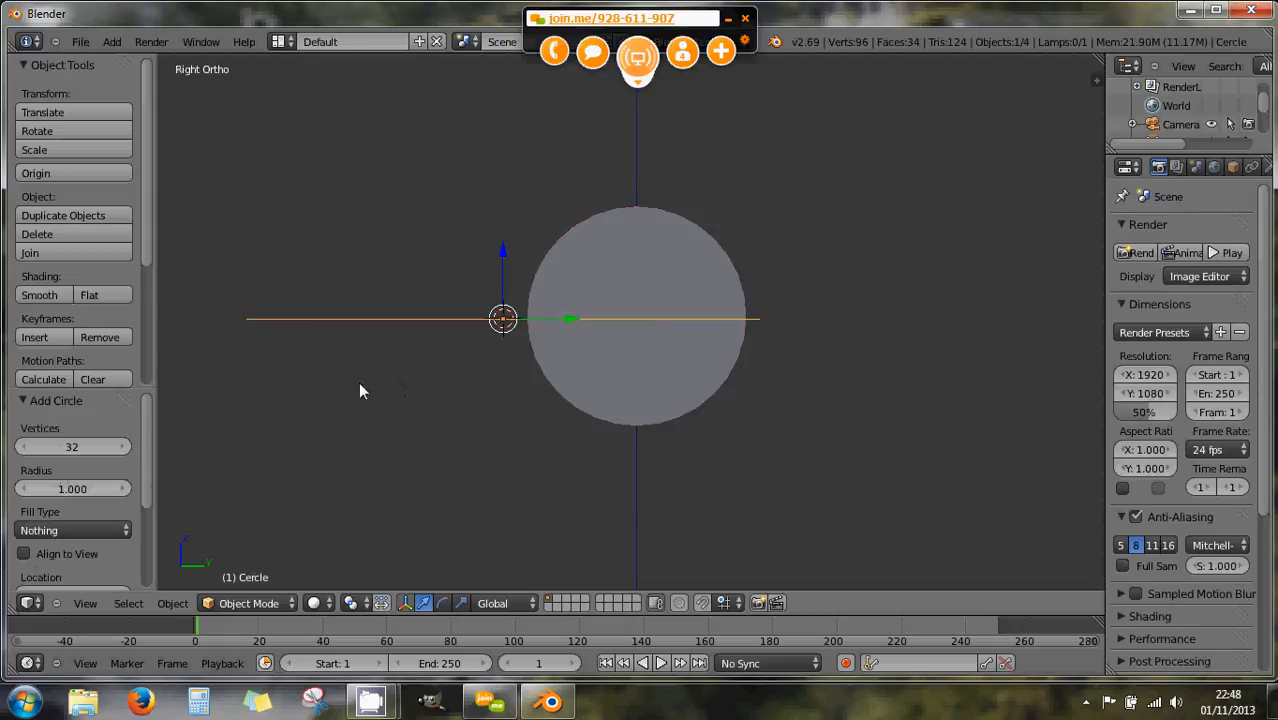
Set the new circle to 8 vertices and scale it down to about 0.086.
click(71, 448)
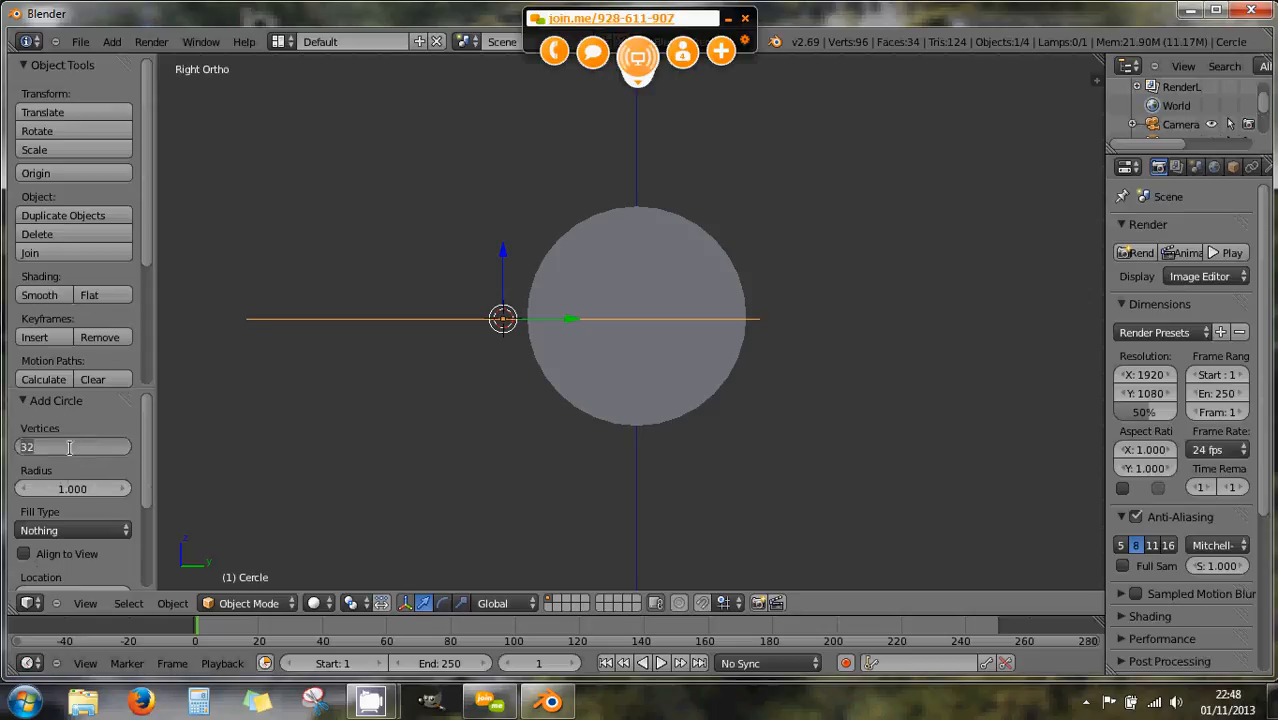
text(8)
key(Return)
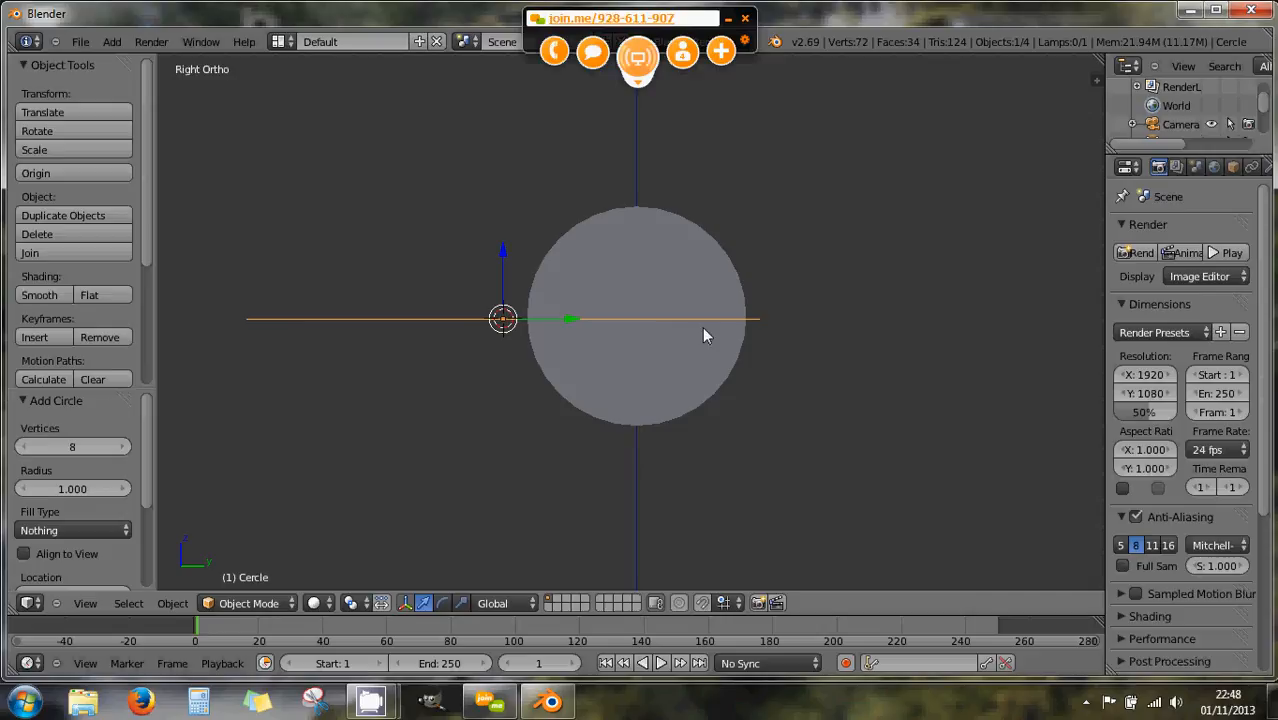
key(s)
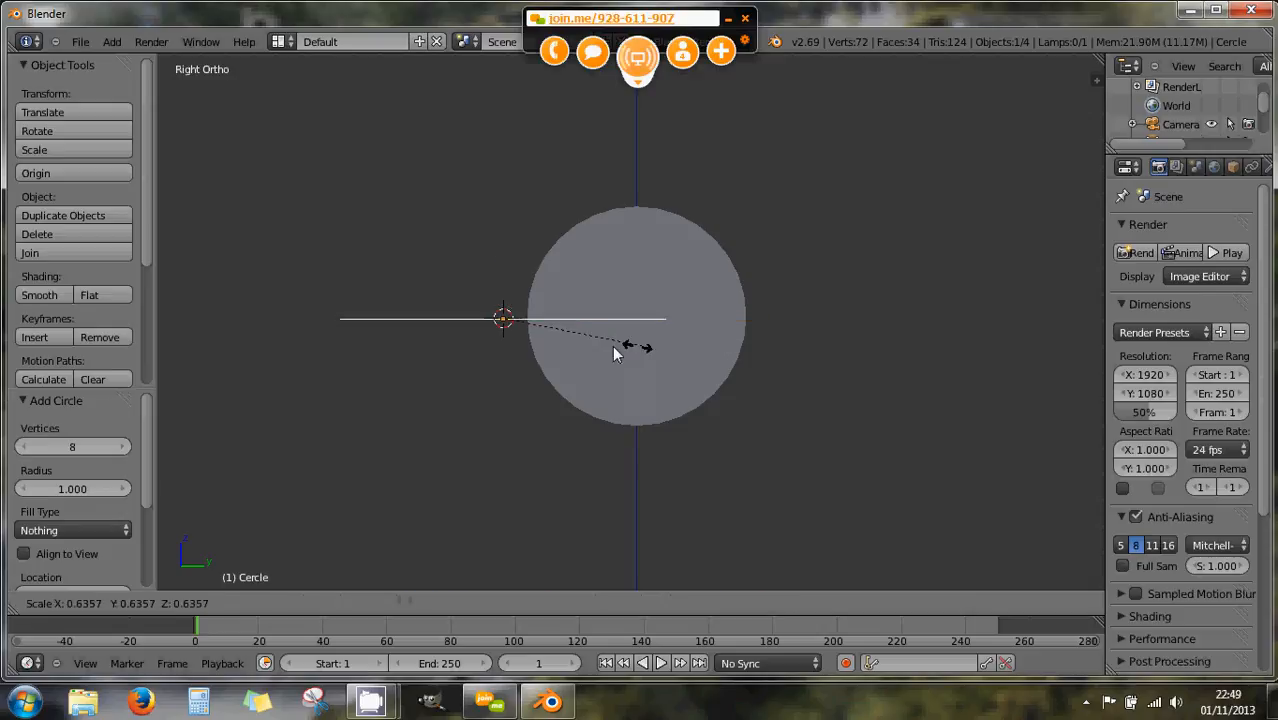
click(509, 344)
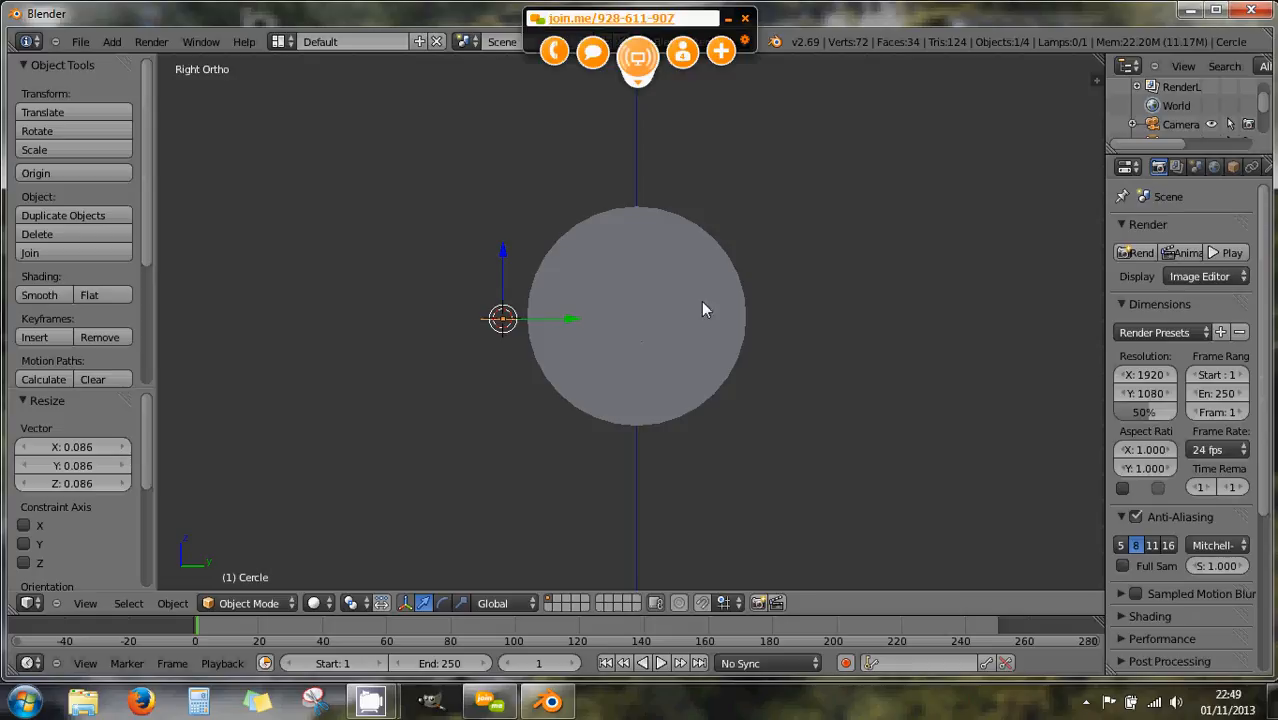
Reselect the small circle beside the cylinder and nudge it about -0.004 along Y.
right_click(637, 316)
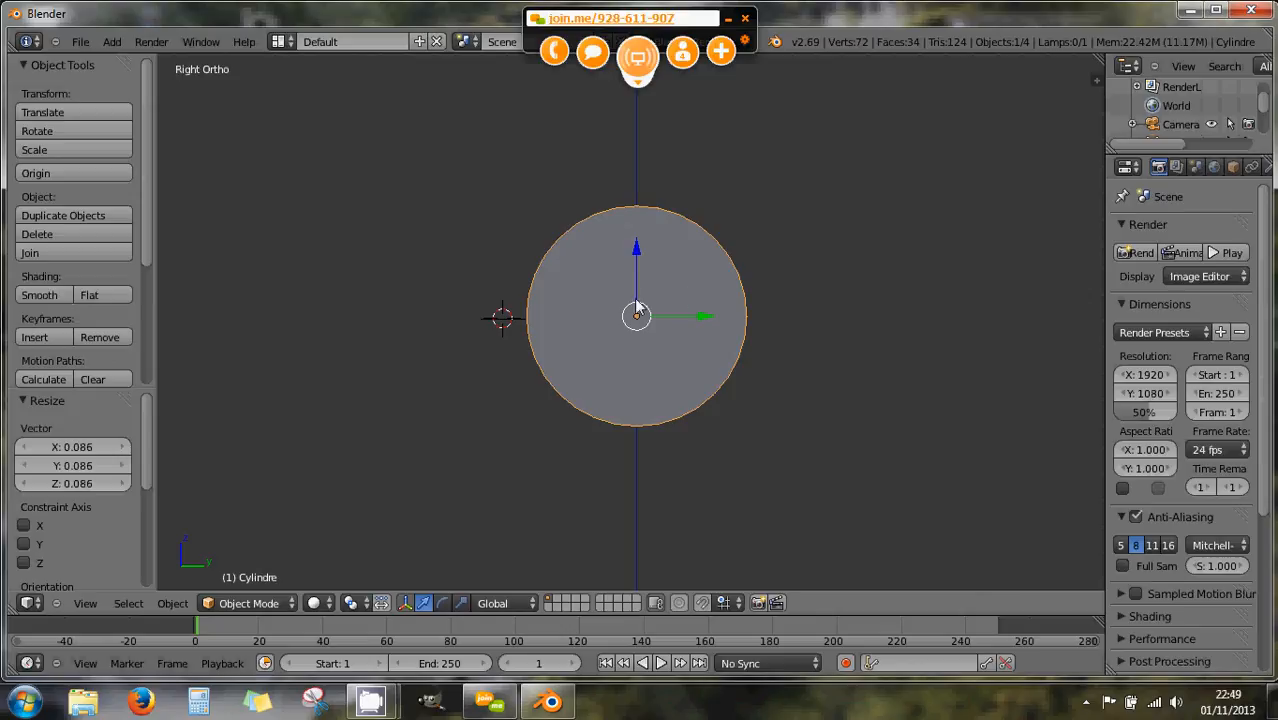
right_click(521, 320)
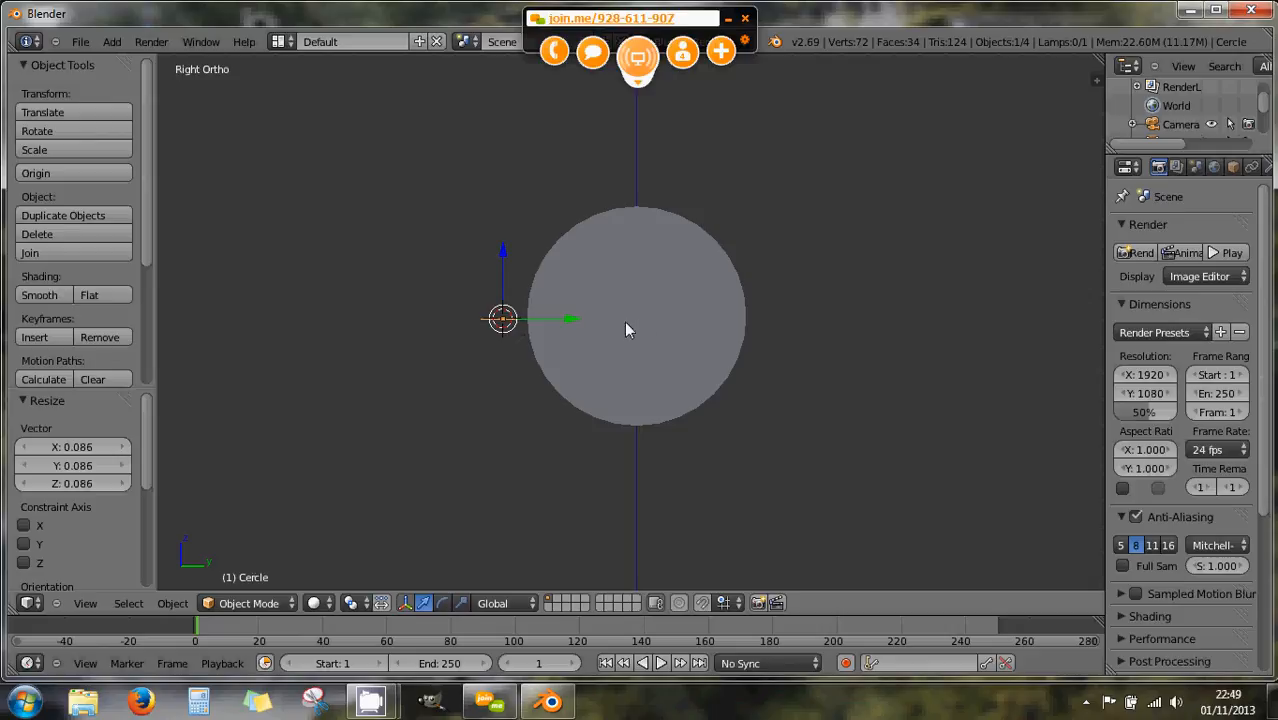
mouse_move(574, 320)
mouse_down()
mouse_move(540, 330)
mouse_move(569, 326)
mouse_up()
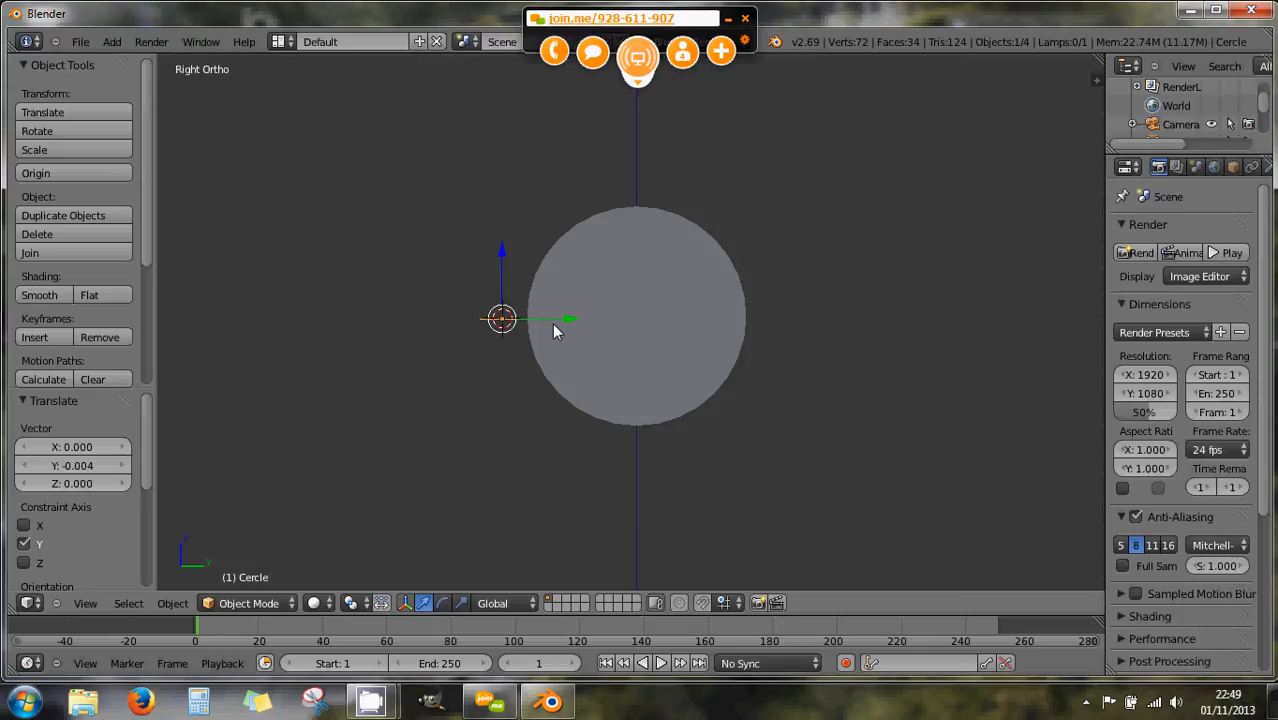
Slide the circle back alongside the cylinder, moving it about -1.31 and a further -1.05 along X.
middle_drag(556, 332, 553, 399)
middle_drag(551, 398, 588, 350)
middle_drag(488, 410, 501, 396)
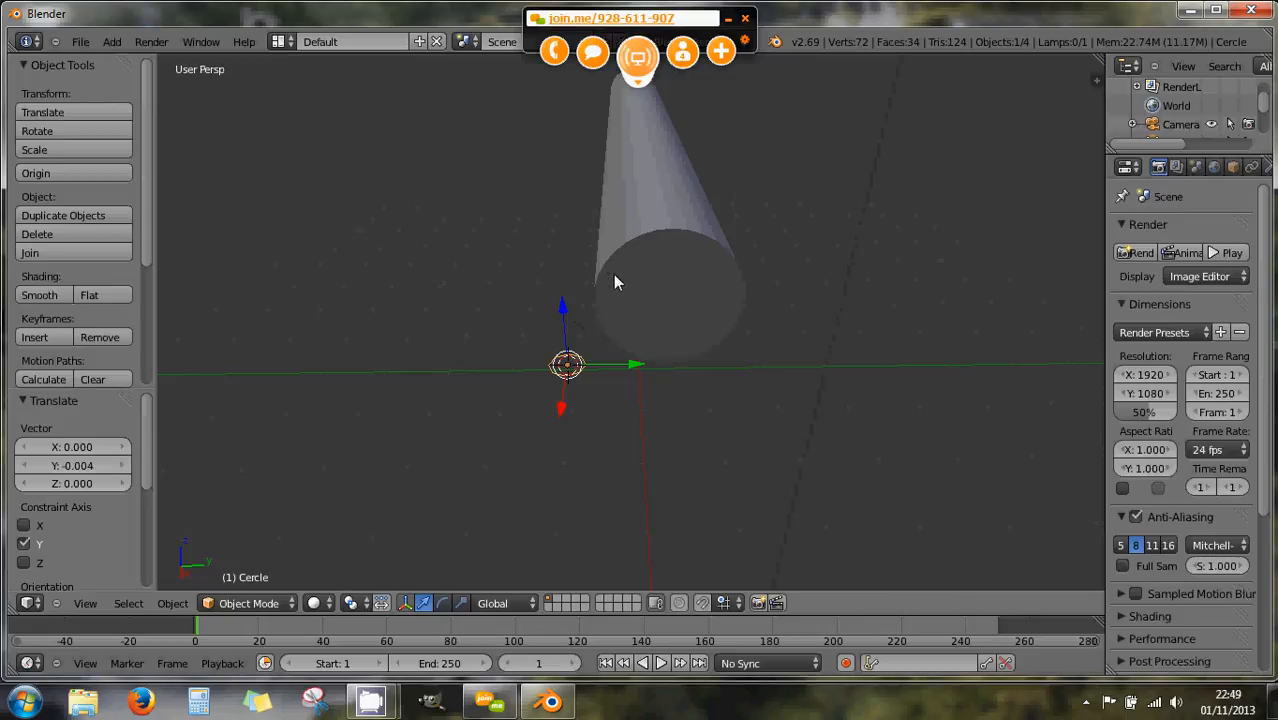
middle_drag(613, 277, 784, 315)
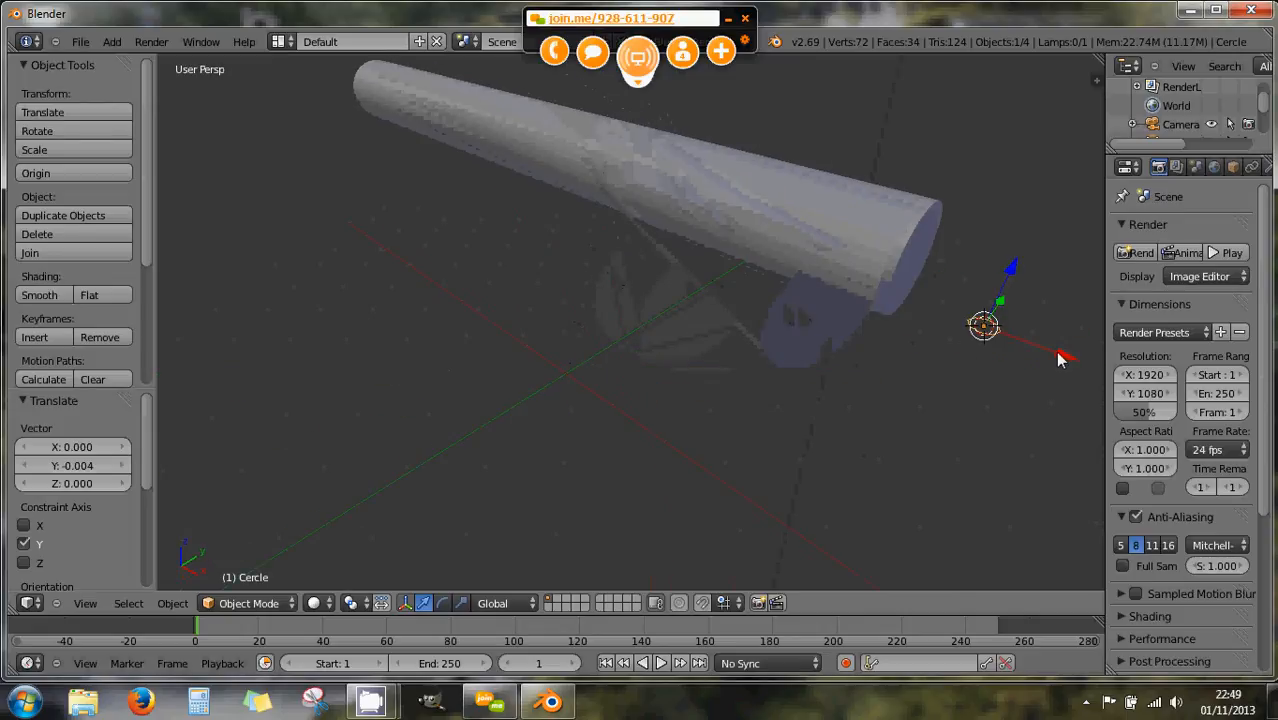
drag(1058, 356, 850, 300)
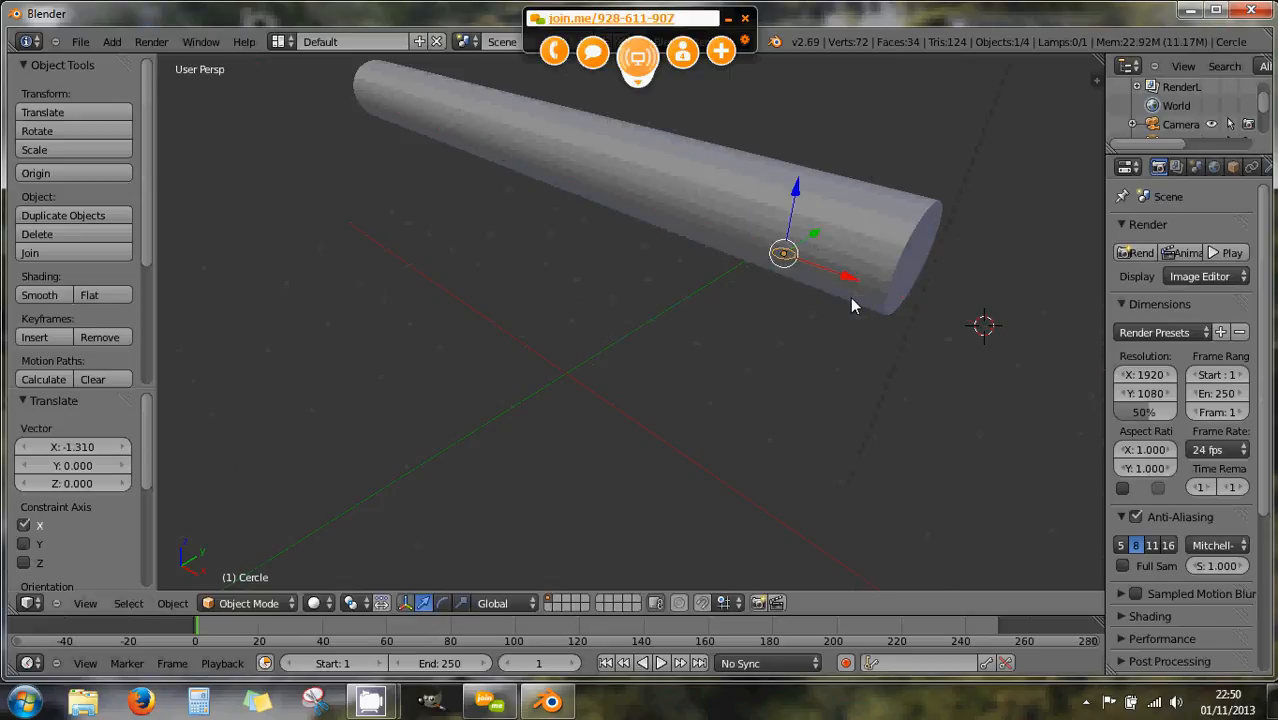
middle_drag(793, 291, 878, 294)
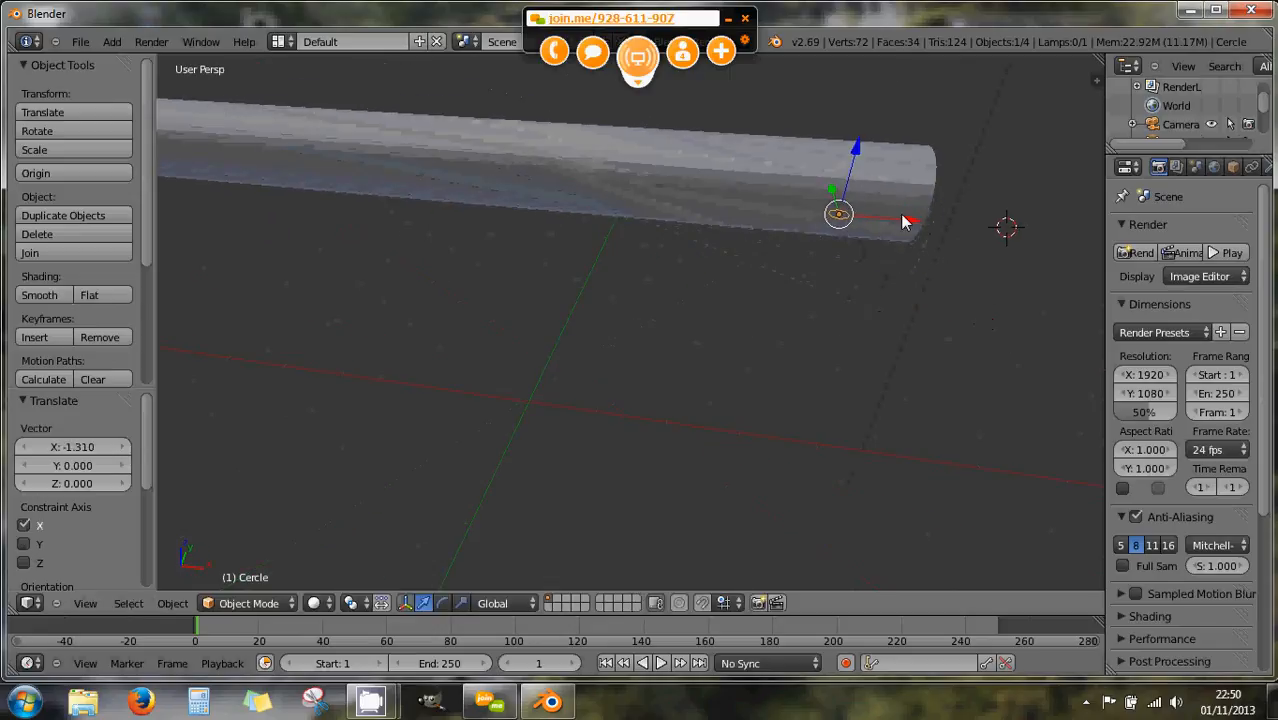
drag(906, 221, 775, 217)
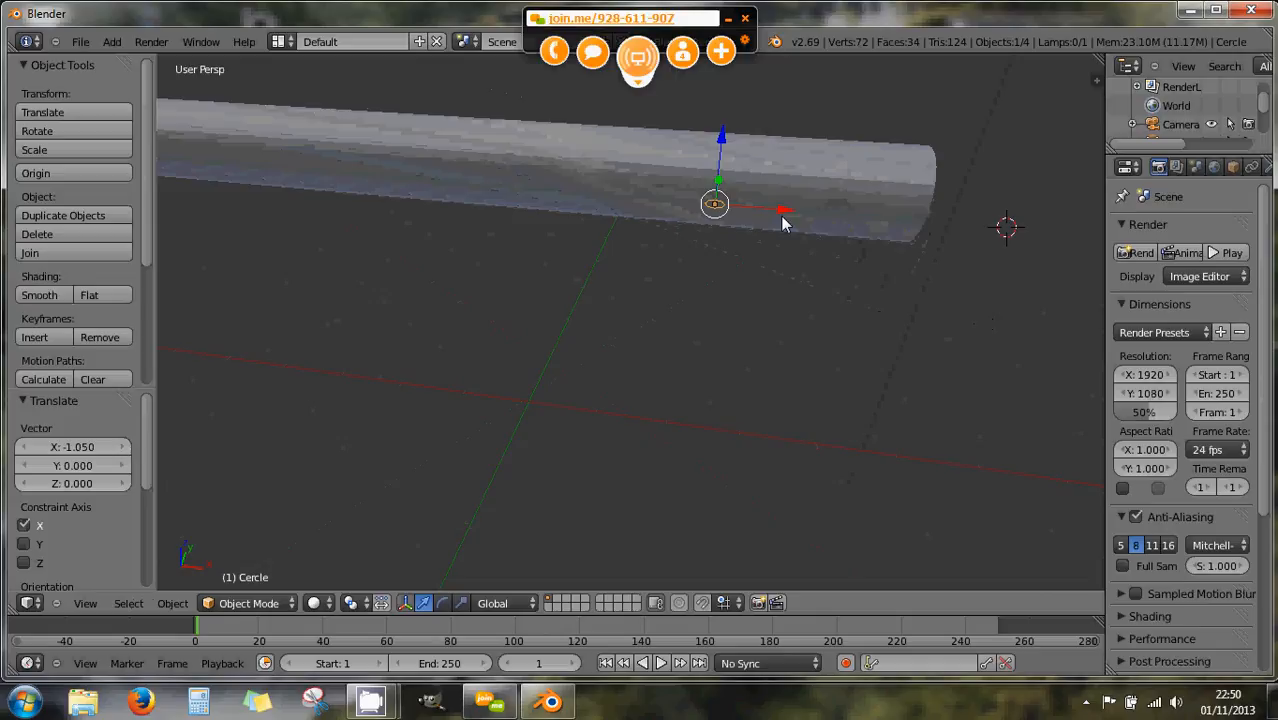
Widen the properties editor and add a Screw modifier to the circle.
middle_drag(887, 218, 721, 191)
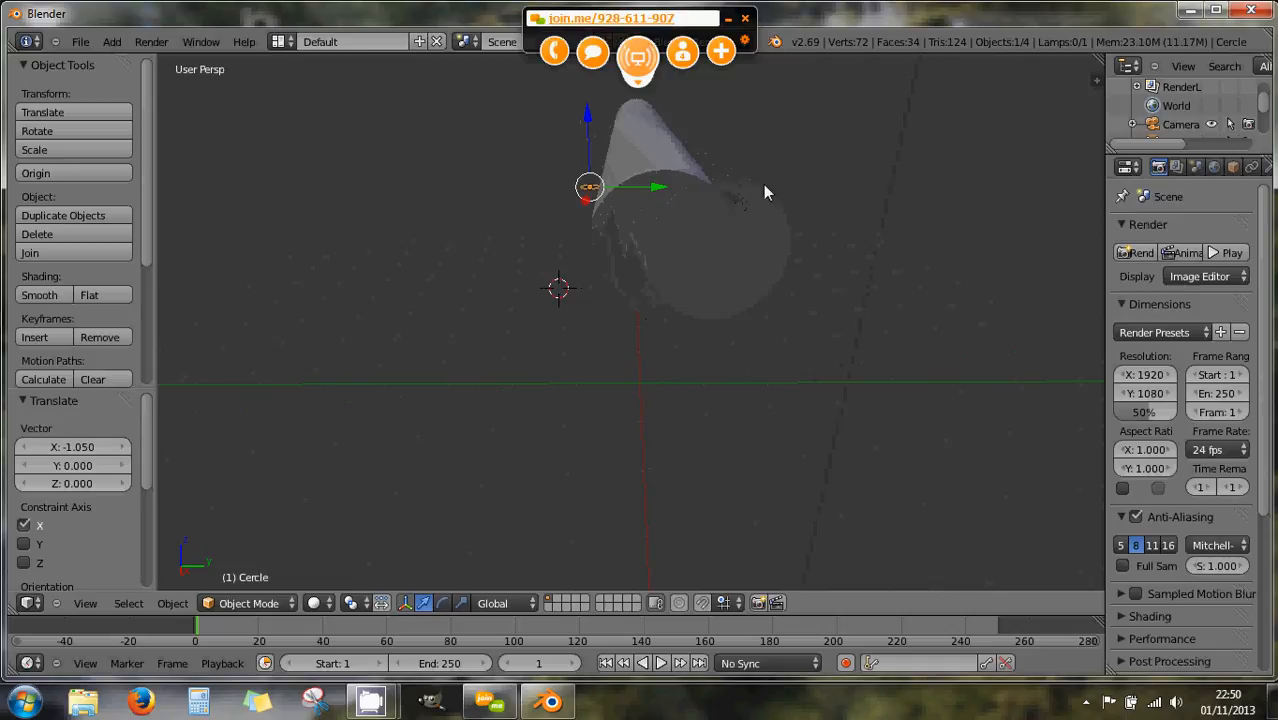
middle_drag(763, 186, 711, 190)
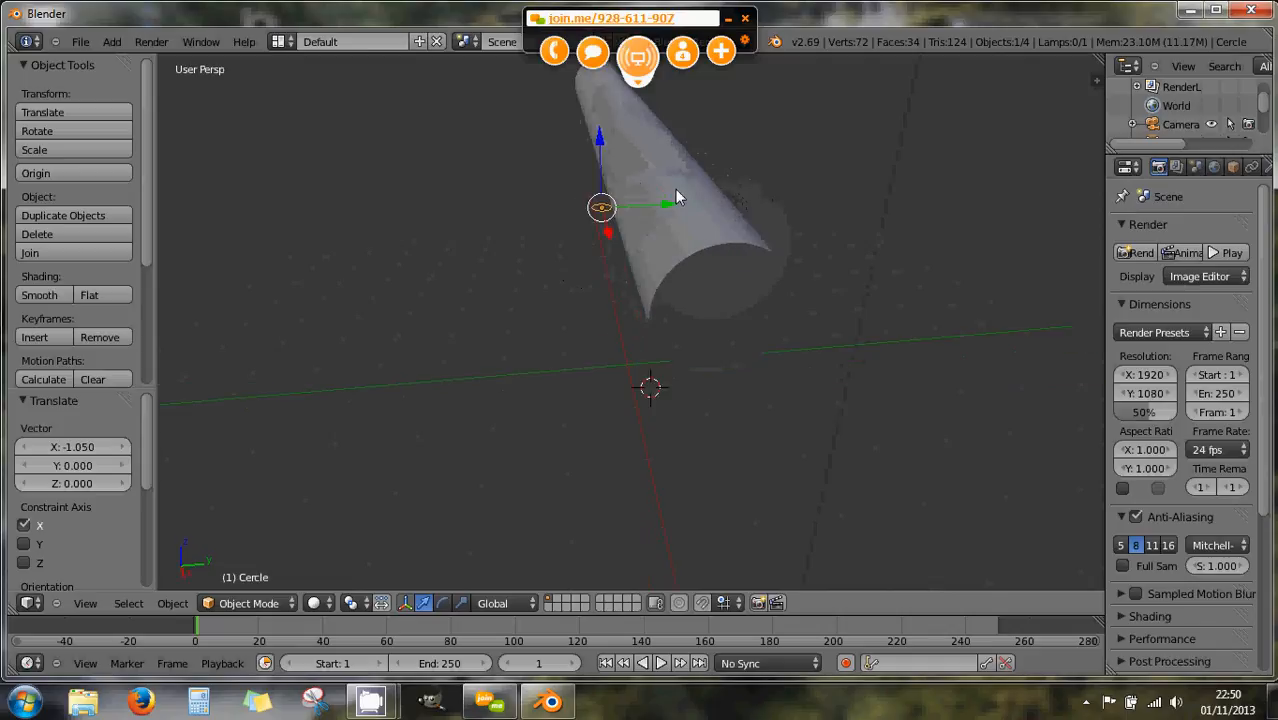
scroll(676, 196, up, 2)
middle_drag(639, 187, 633, 211)
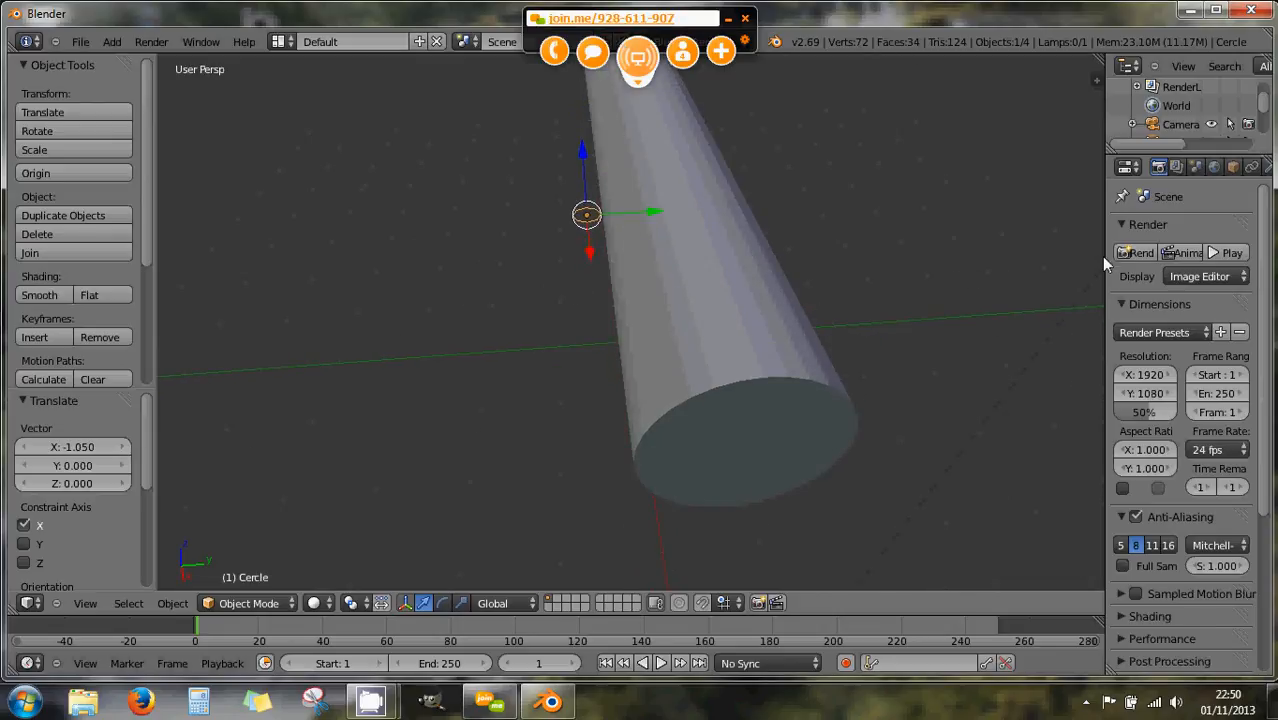
drag(1106, 256, 1030, 262)
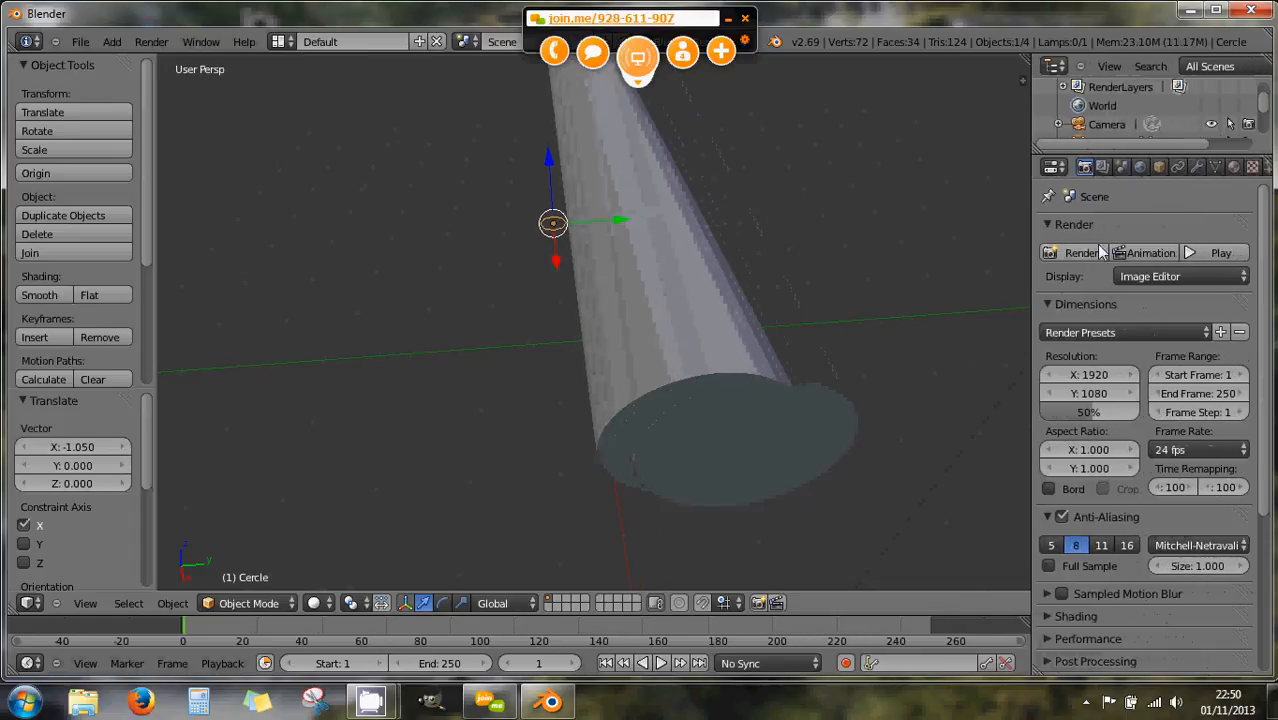
click(1199, 168)
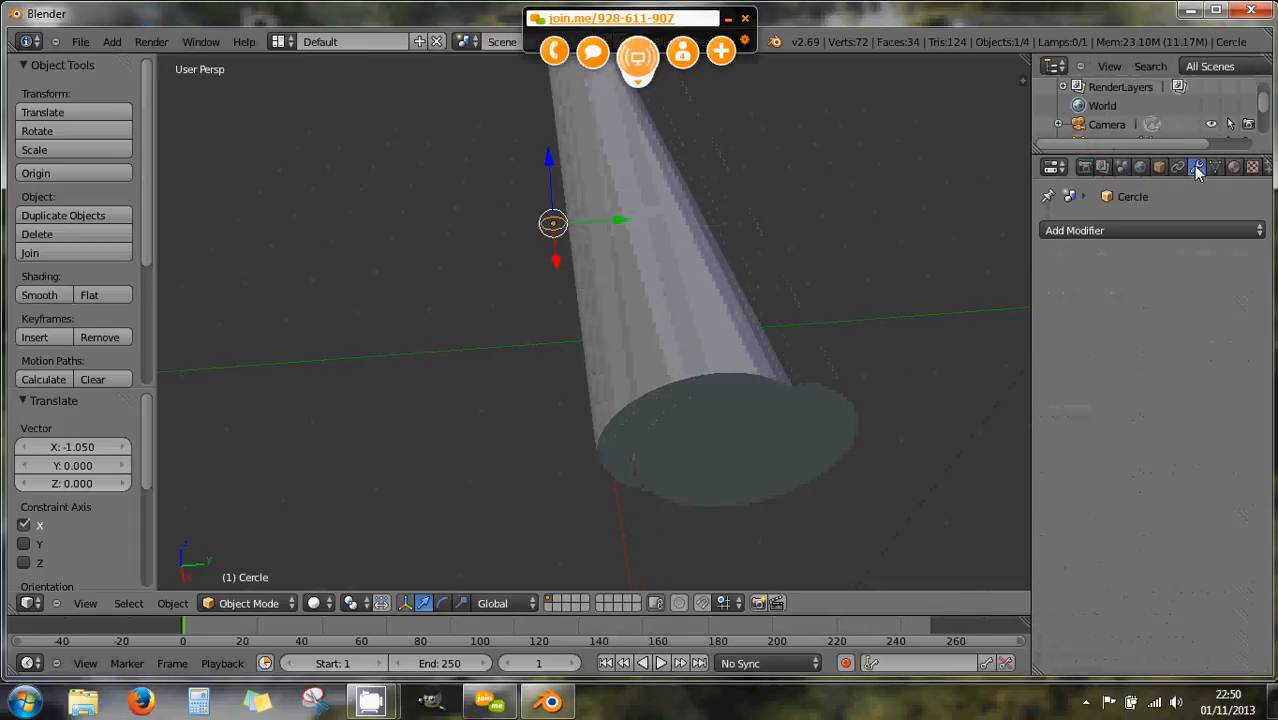
click(1069, 231)
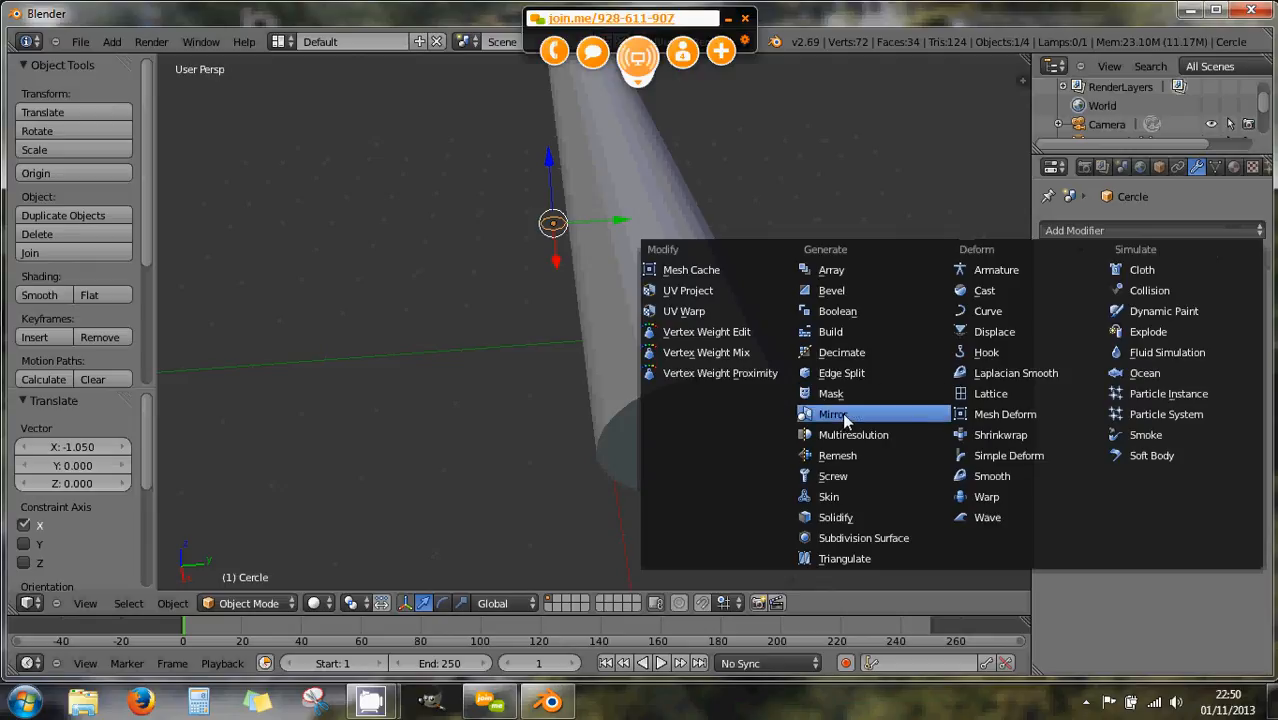
click(845, 476)
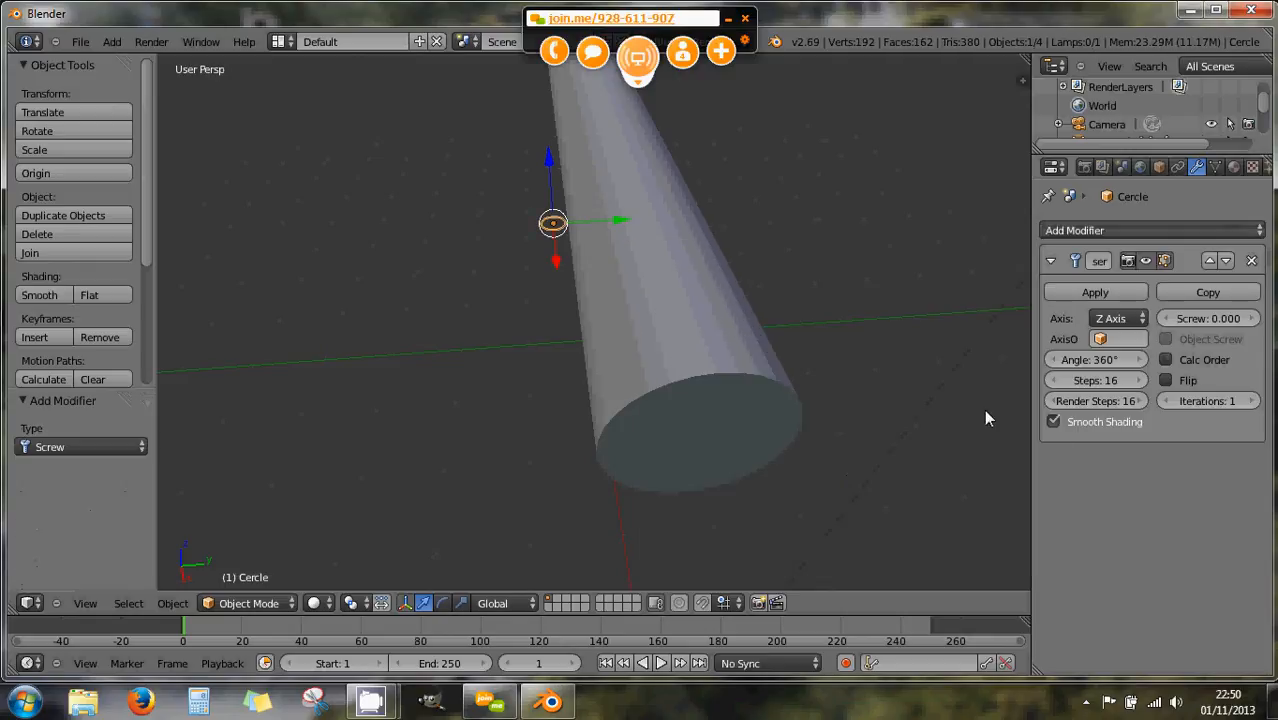
Set the Screw modifier's axis object to Cylindre so the circle revolves around the bar.
scroll(570, 265, up, 2)
middle_drag(569, 265, 611, 276)
scroll(739, 201, down, 3)
scroll(700, 303, up, 2)
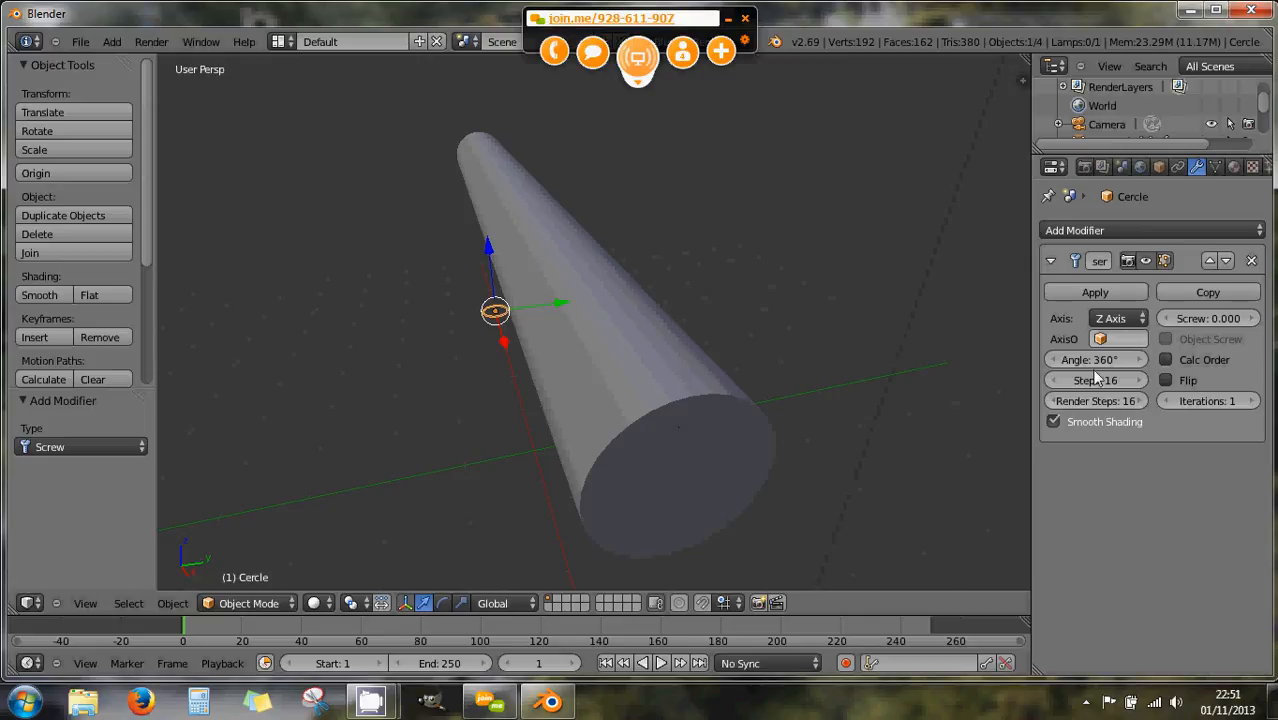
click(1103, 341)
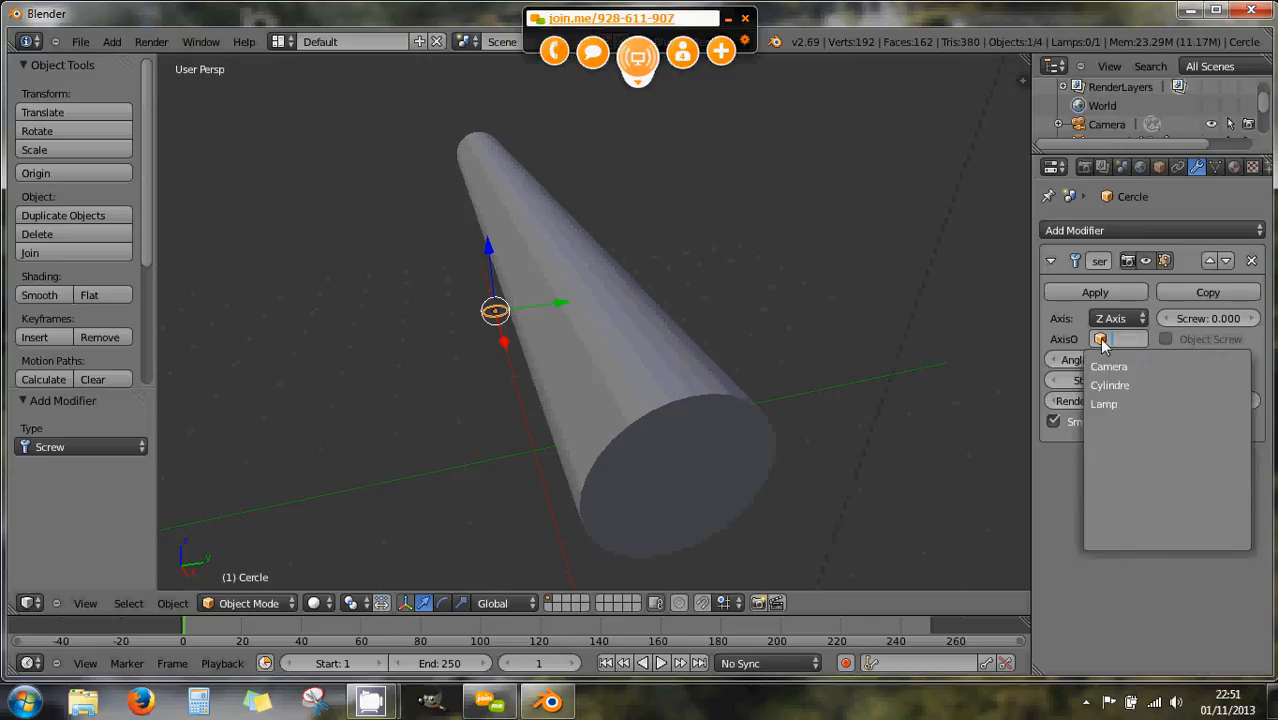
click(1110, 385)
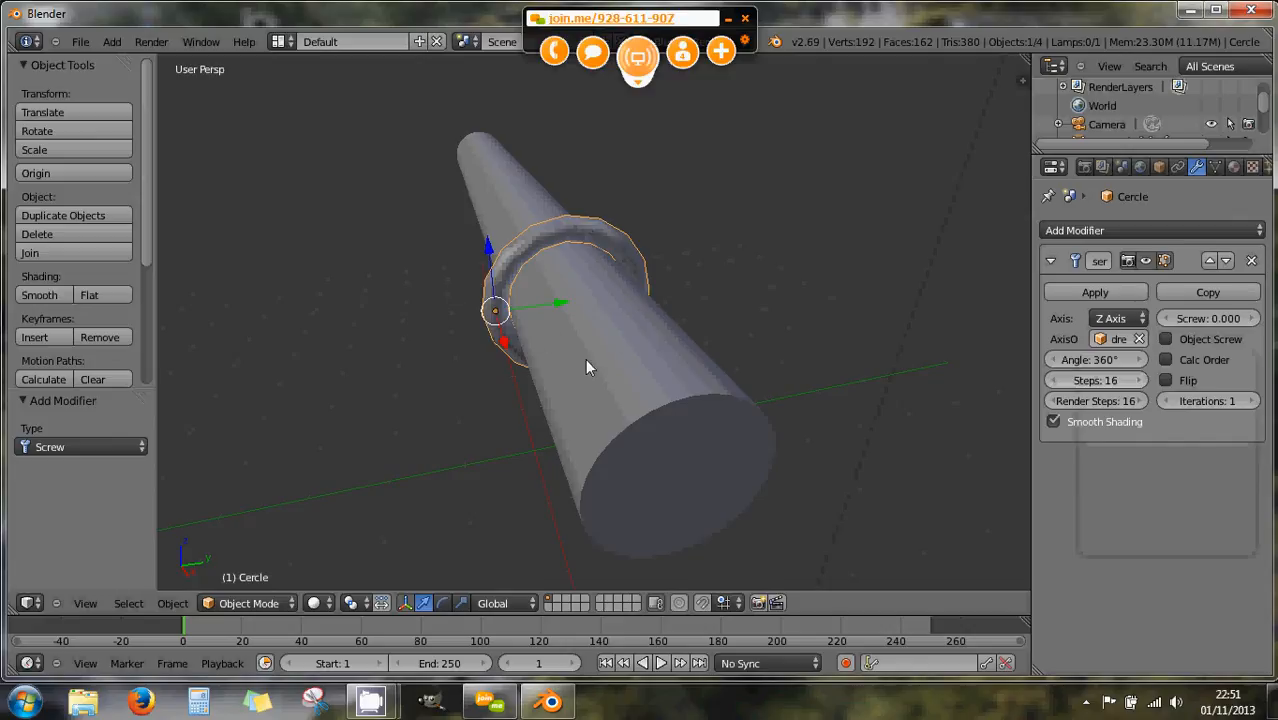
Try the Y and X axes in the Screw modifier and return it to the Z axis.
middle_drag(616, 351, 698, 351)
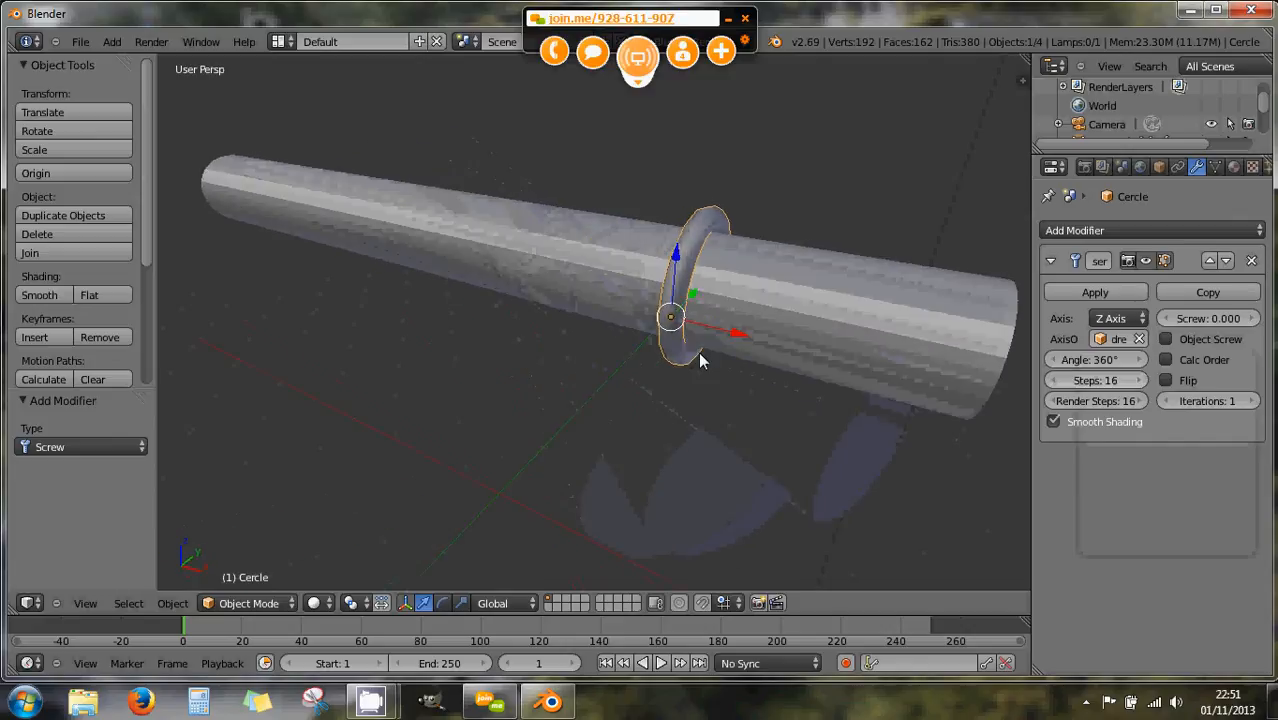
middle_drag(713, 292, 828, 304)
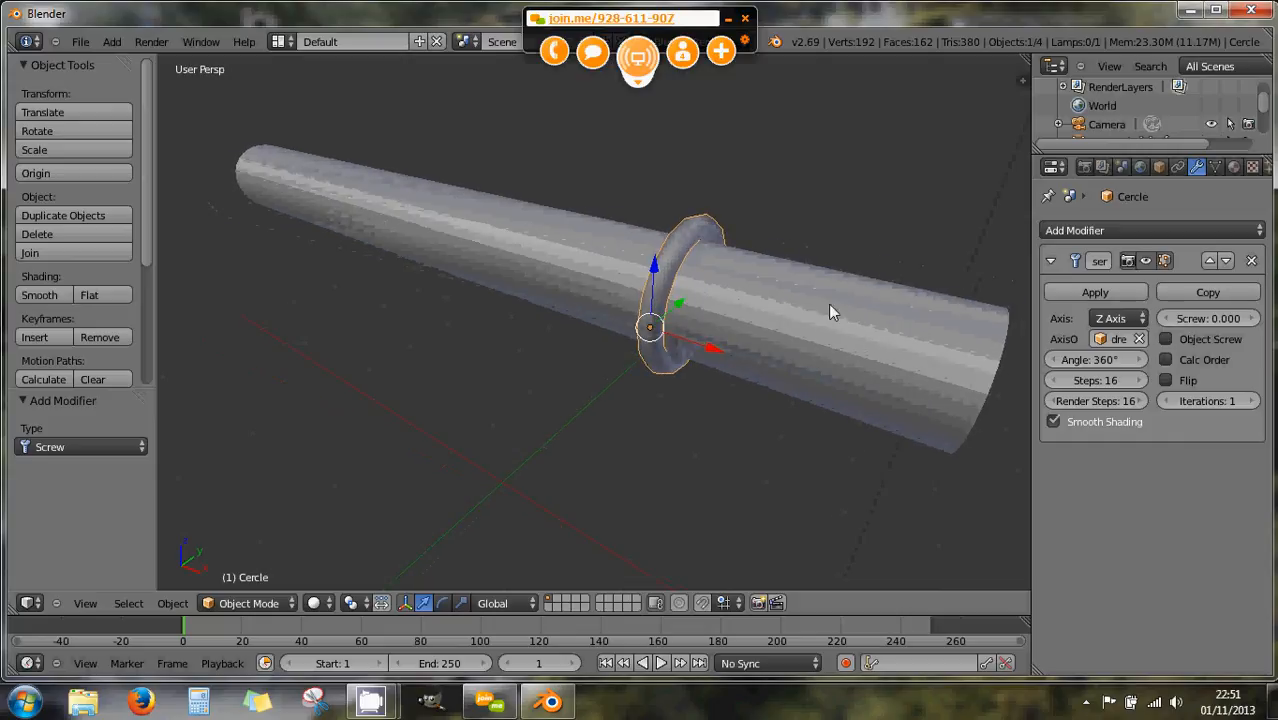
click(1119, 316)
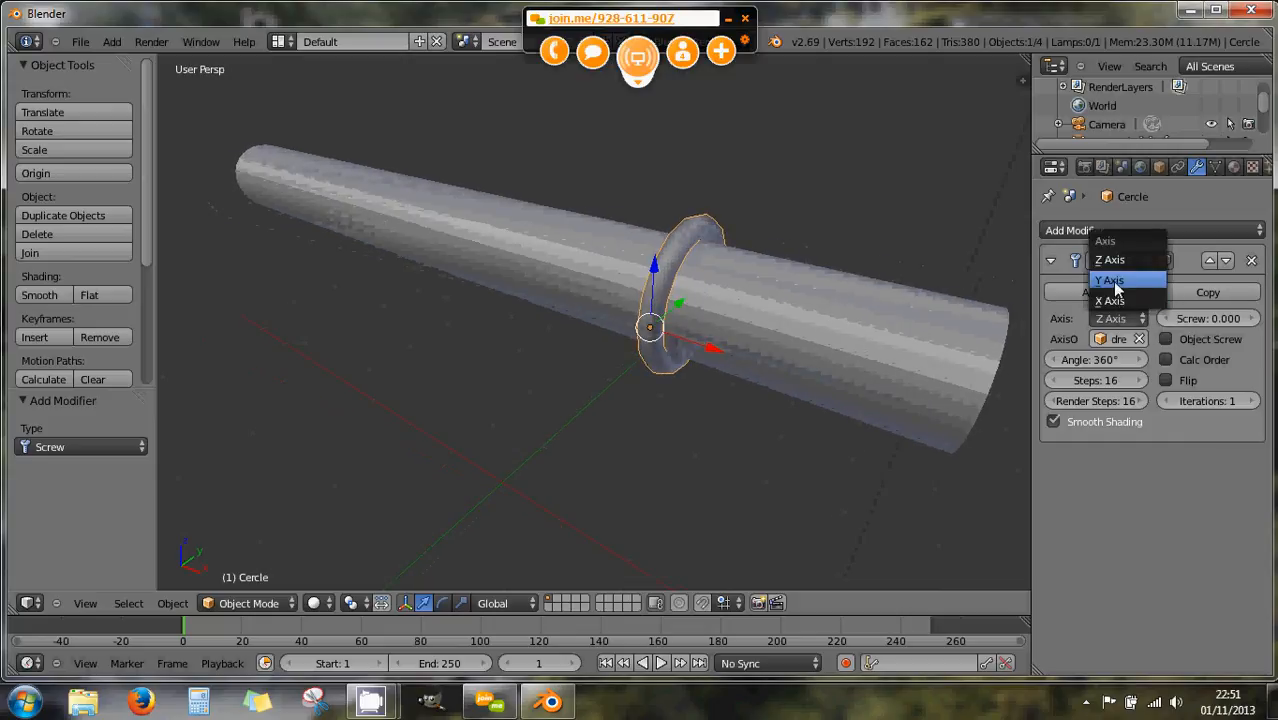
click(1117, 281)
click(1117, 318)
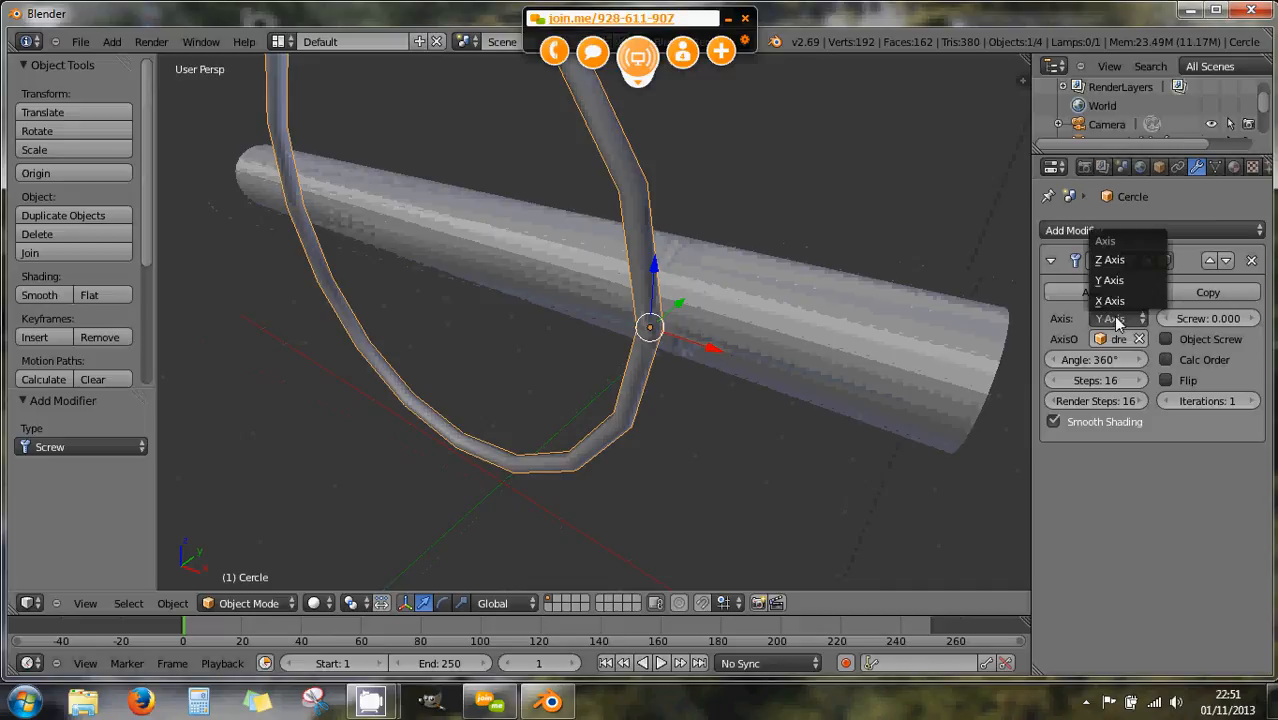
click(1115, 303)
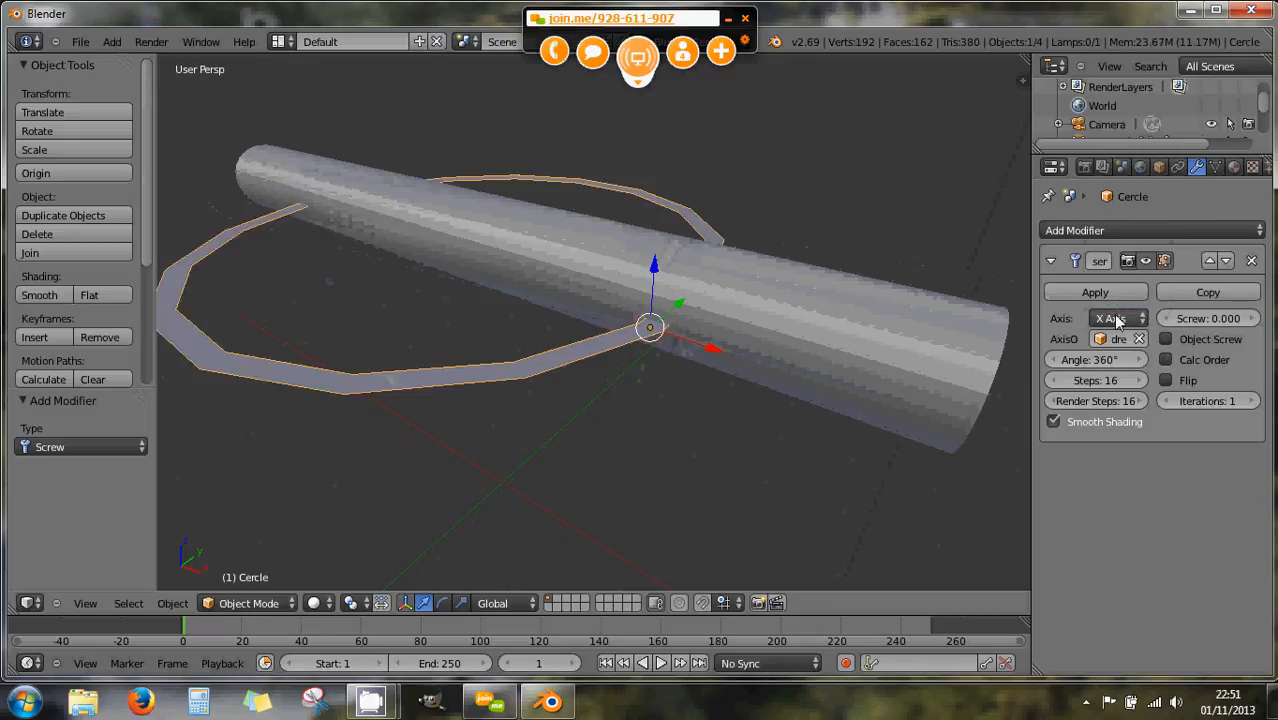
click(1115, 316)
click(1110, 261)
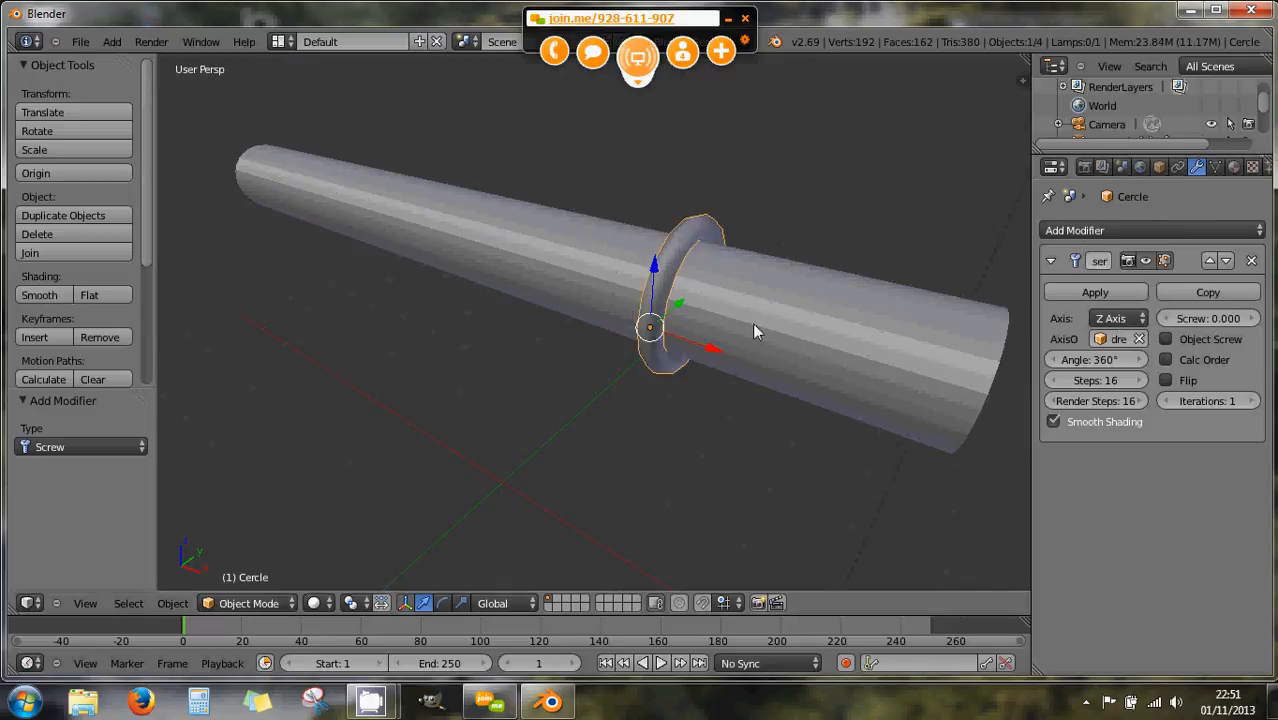
Set the Screw modifier's screw offset to 2.000 along the bar, checking the spacing between the ends of the turn.
click(1250, 319)
click(1252, 320)
click(1252, 320)
click(1252, 320)
click(1252, 320)
click(1252, 320)
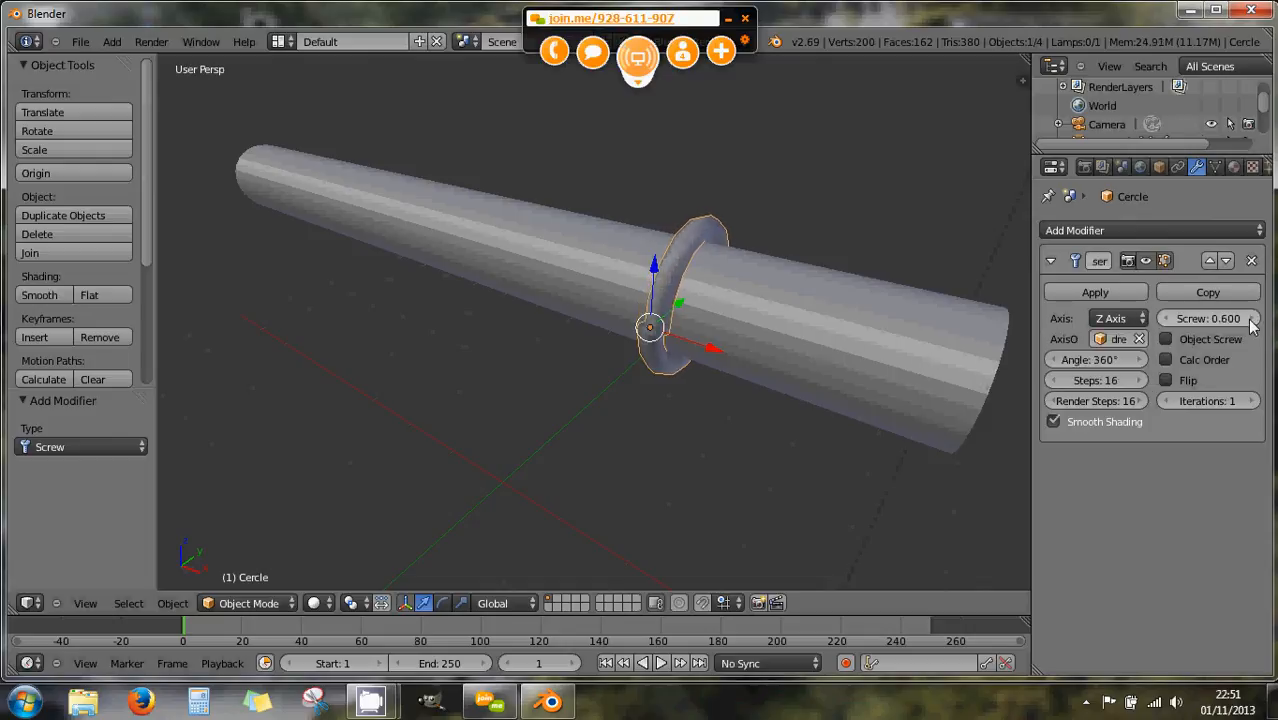
click(1252, 320)
click(1252, 320)
click(1252, 320)
click(1252, 320)
click(1252, 320)
click(1252, 320)
click(1252, 320)
click(1252, 320)
click(1252, 320)
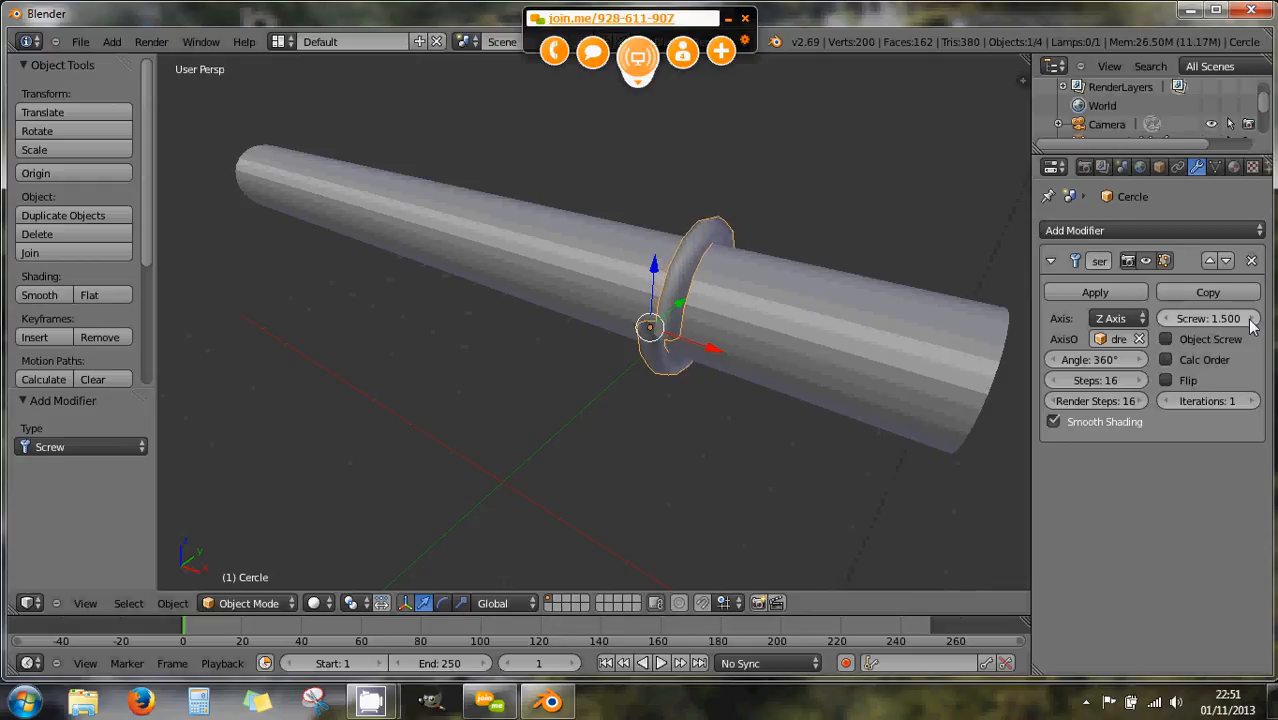
click(1163, 318)
click(1163, 318)
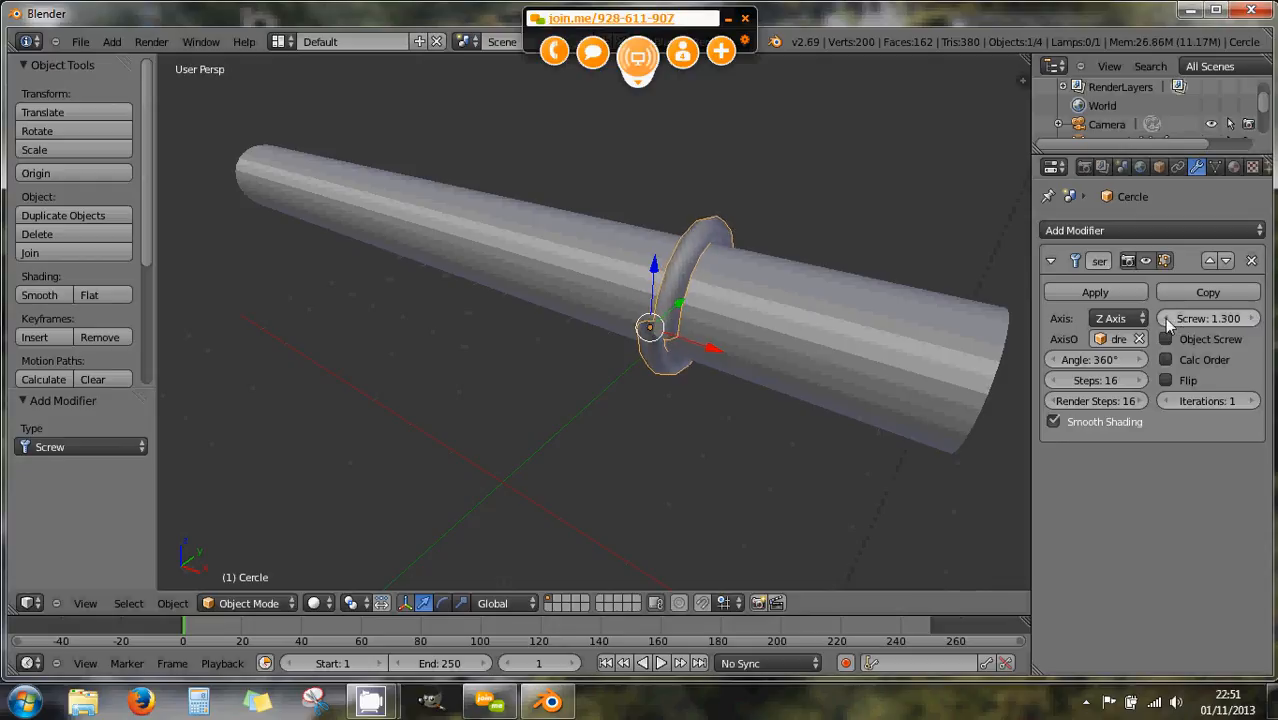
scroll(779, 319, up, 8)
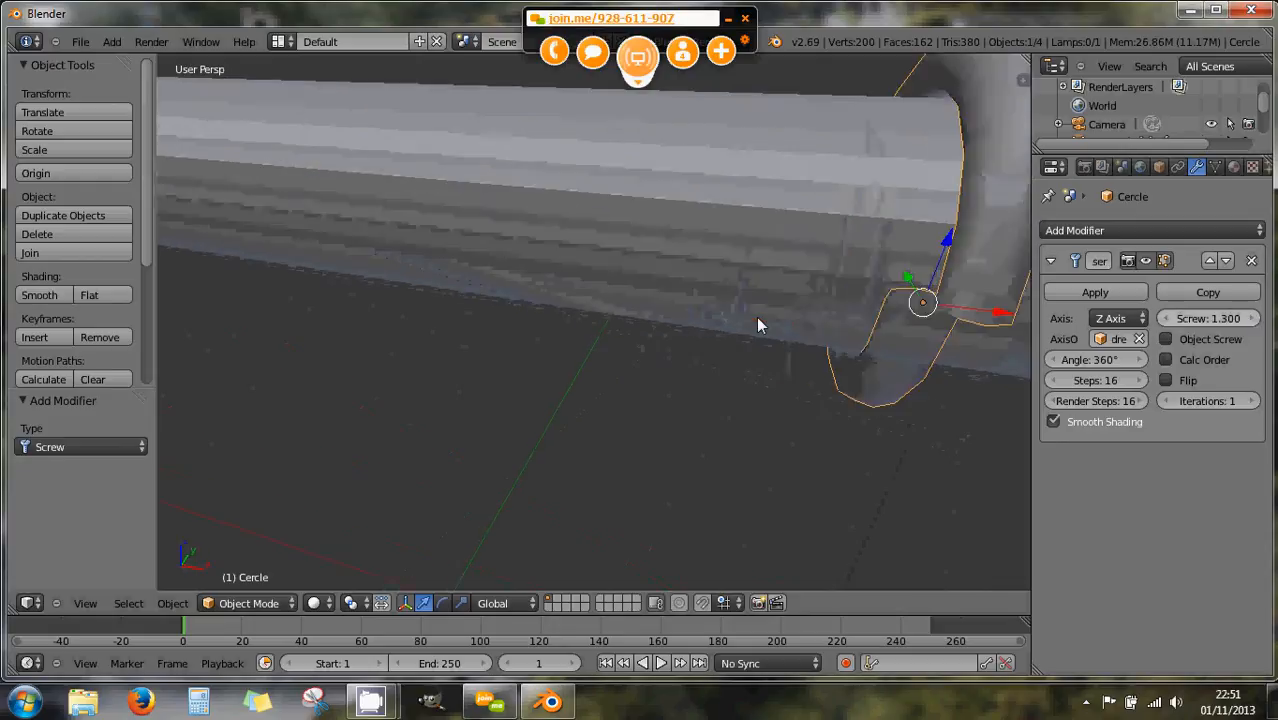
mouse_move(905, 309)
middle_down()
mouse_move(879, 285)
mouse_move(896, 289)
middle_up()
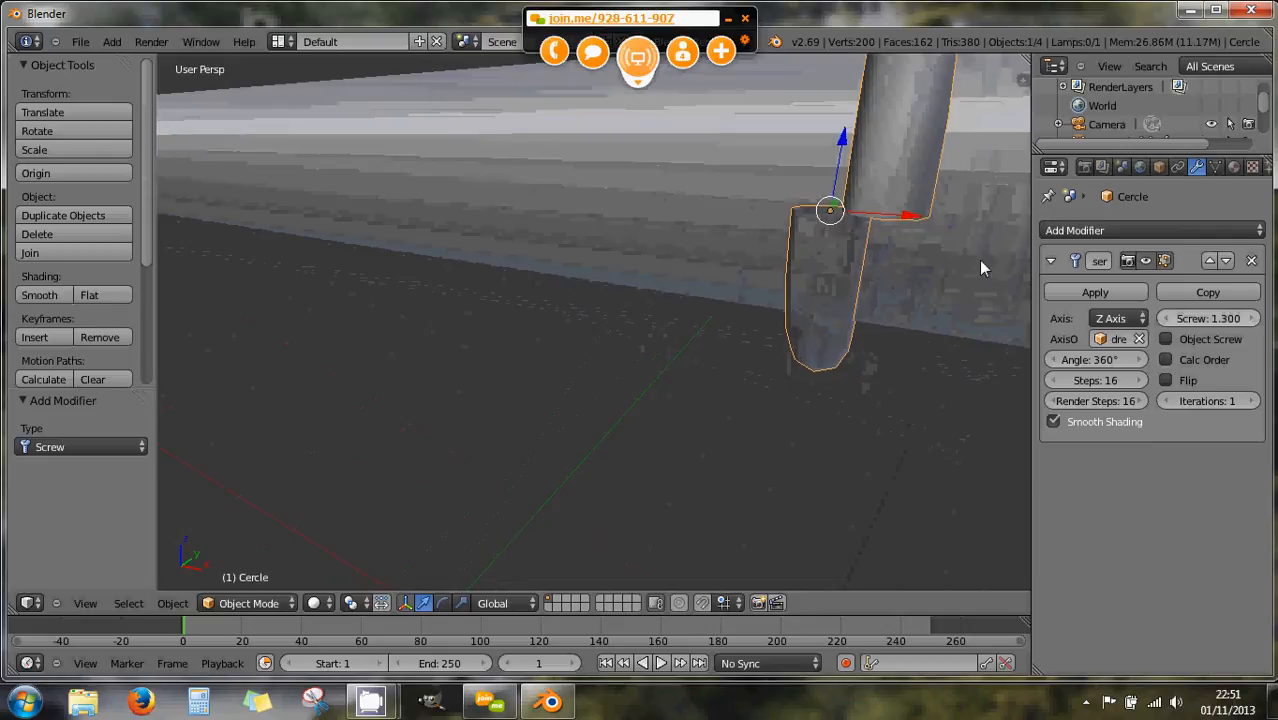
click(1253, 318)
click(1253, 318)
click(1253, 318)
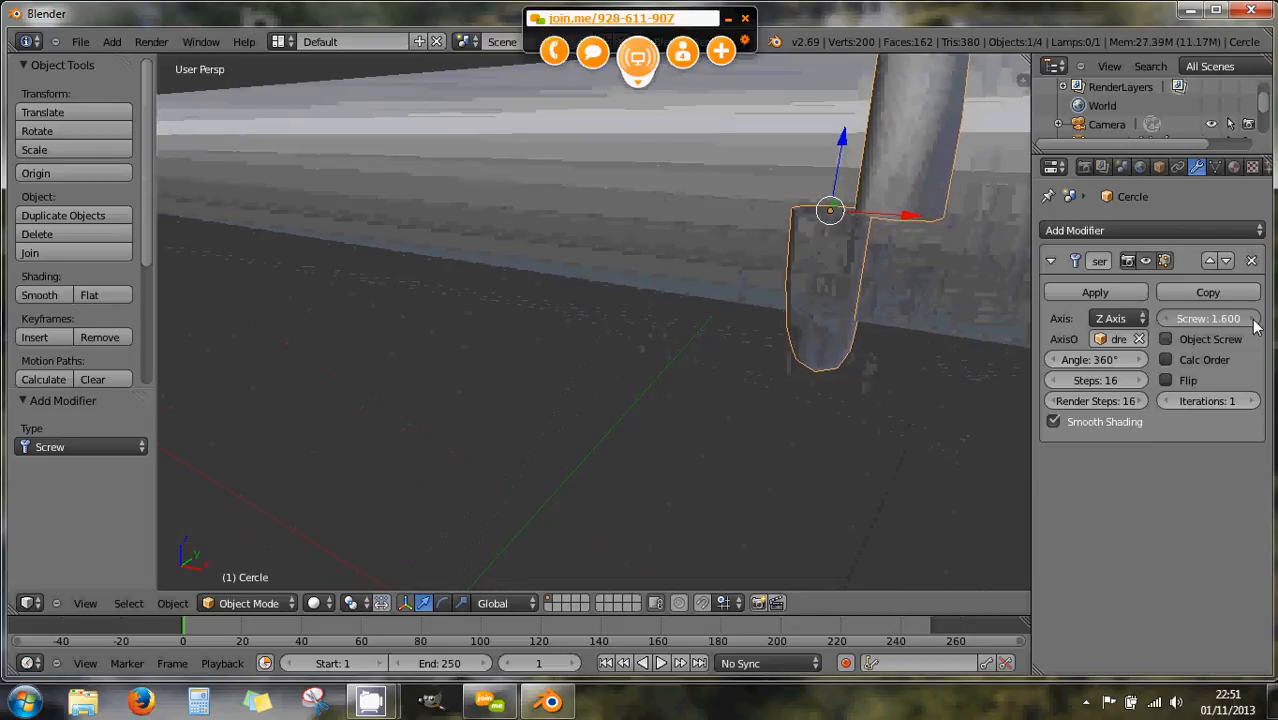
click(1253, 318)
click(1253, 318)
click(1253, 318)
click(1253, 318)
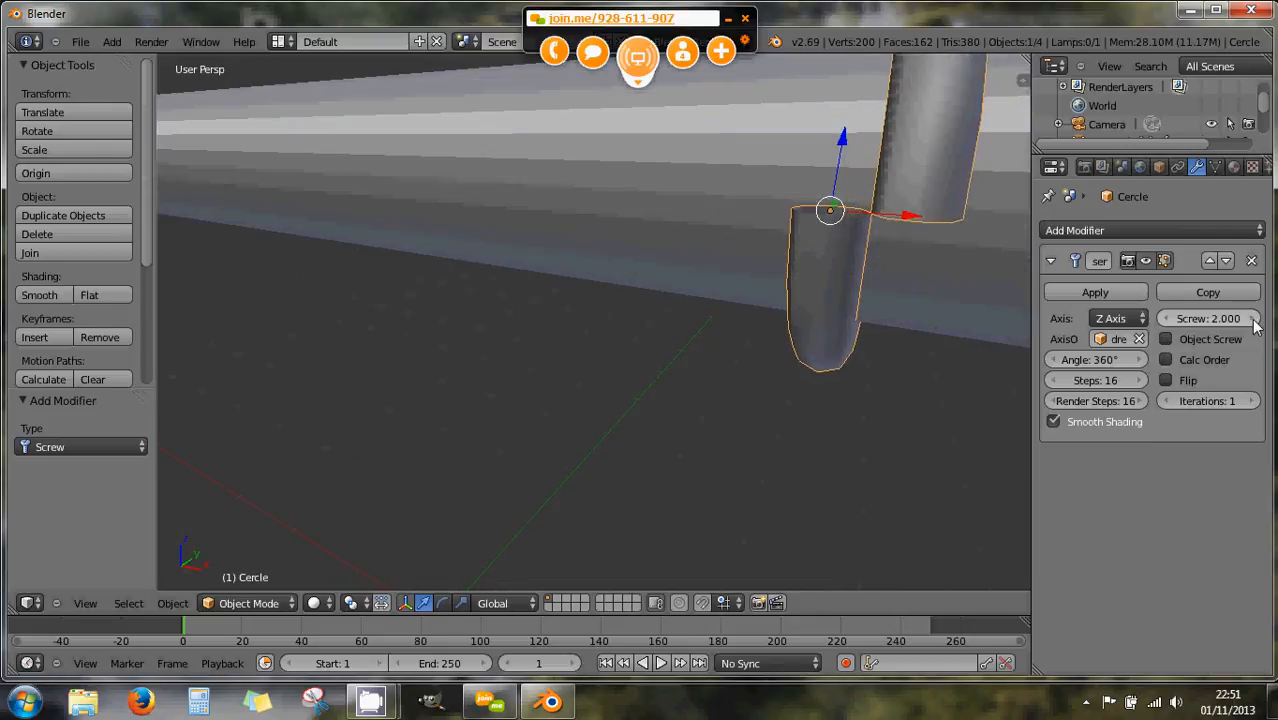
Set the Screw modifier's iterations to 6 to wind more turns around the bar.
middle_drag(883, 264, 910, 272)
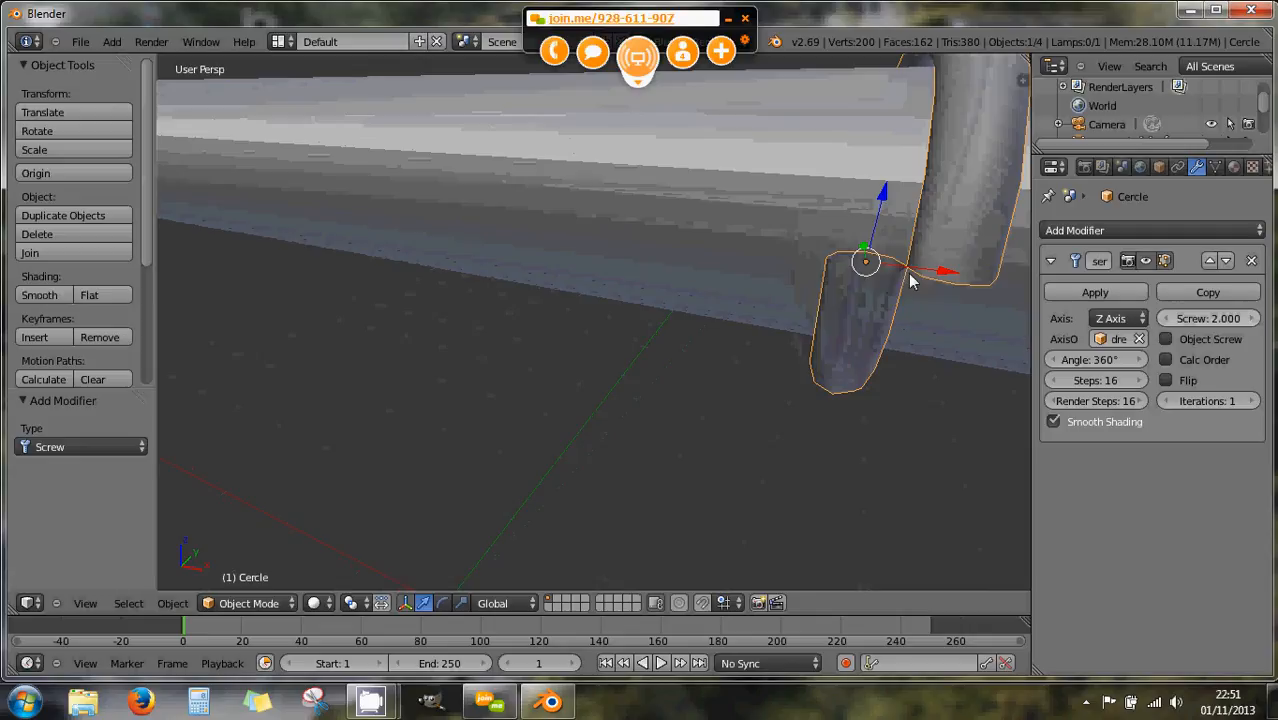
click(1252, 401)
click(1252, 401)
click(1252, 401)
click(1252, 401)
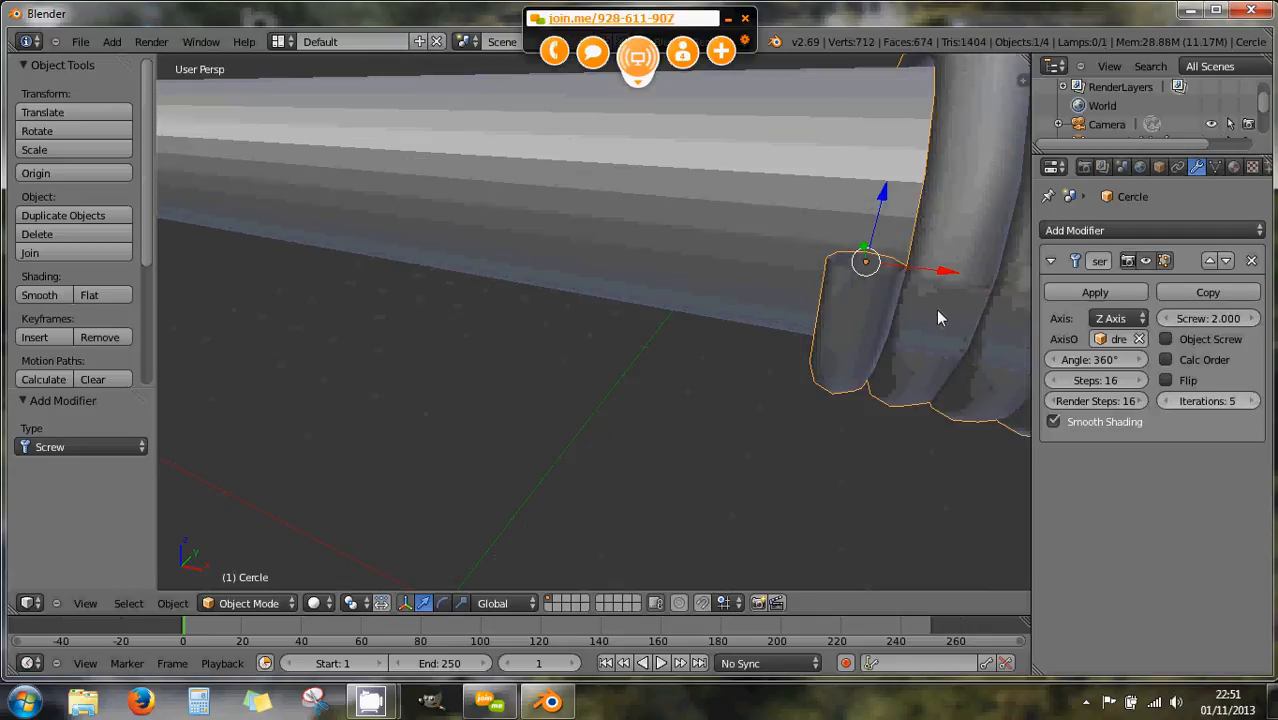
scroll(936, 316, down, 5)
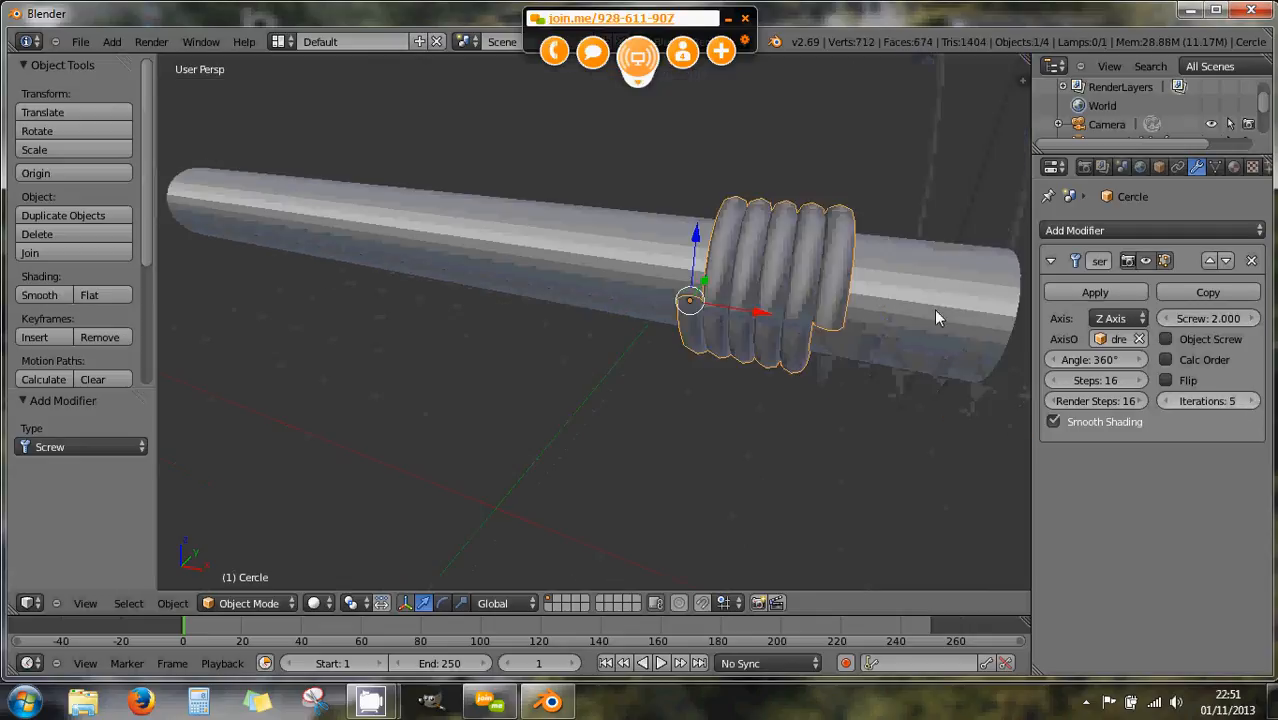
click(1253, 401)
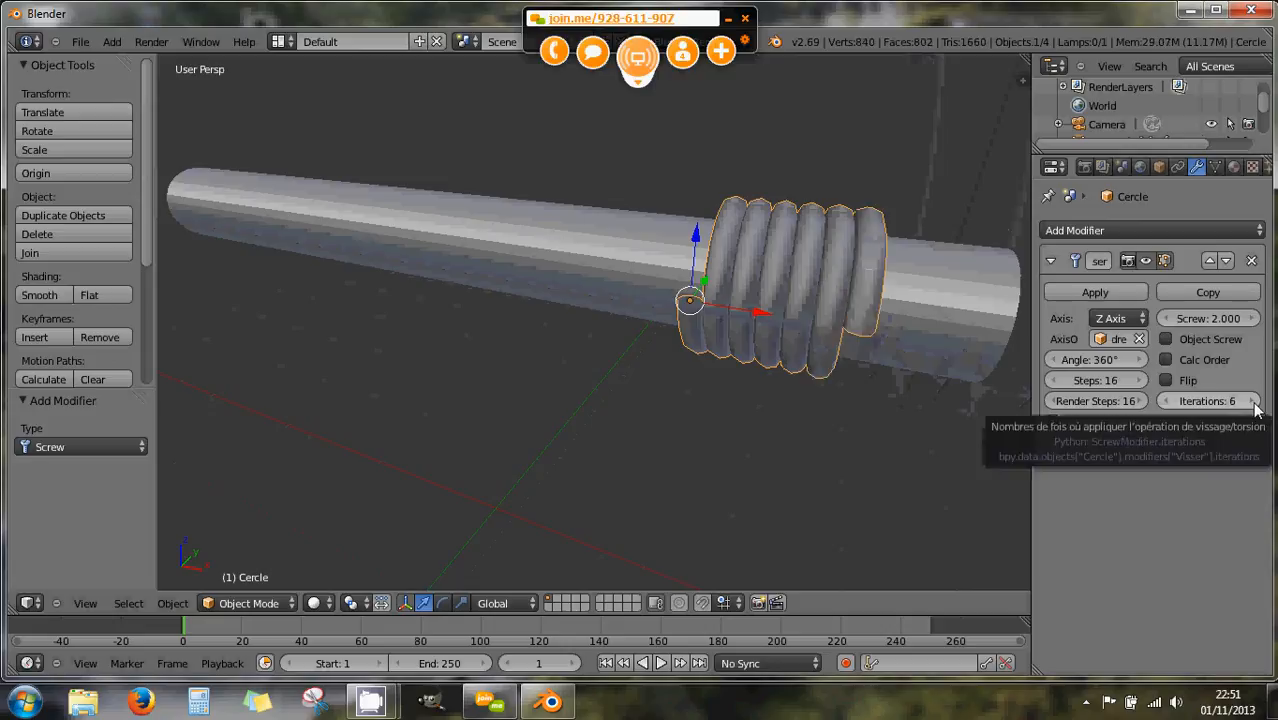
Set the Screw modifier's angle to -360° to reverse the coil's winding direction.
click(1102, 362)
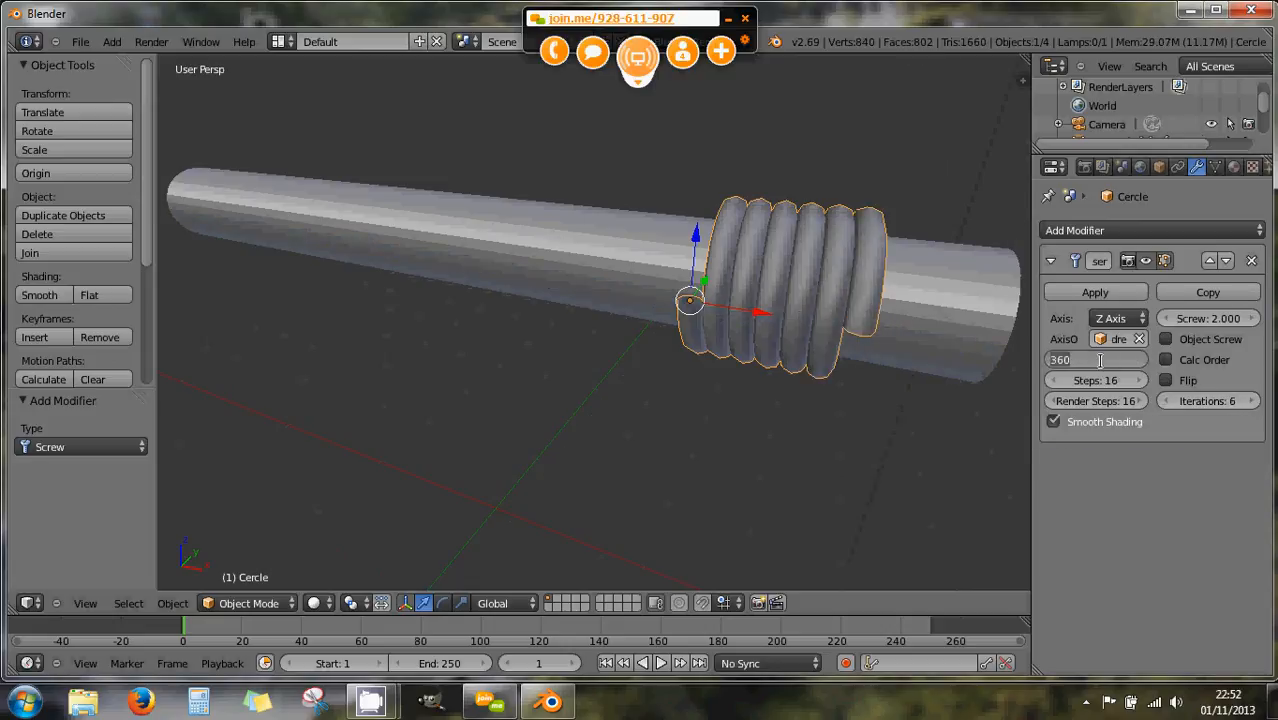
key(BackSpace)
key(Return)
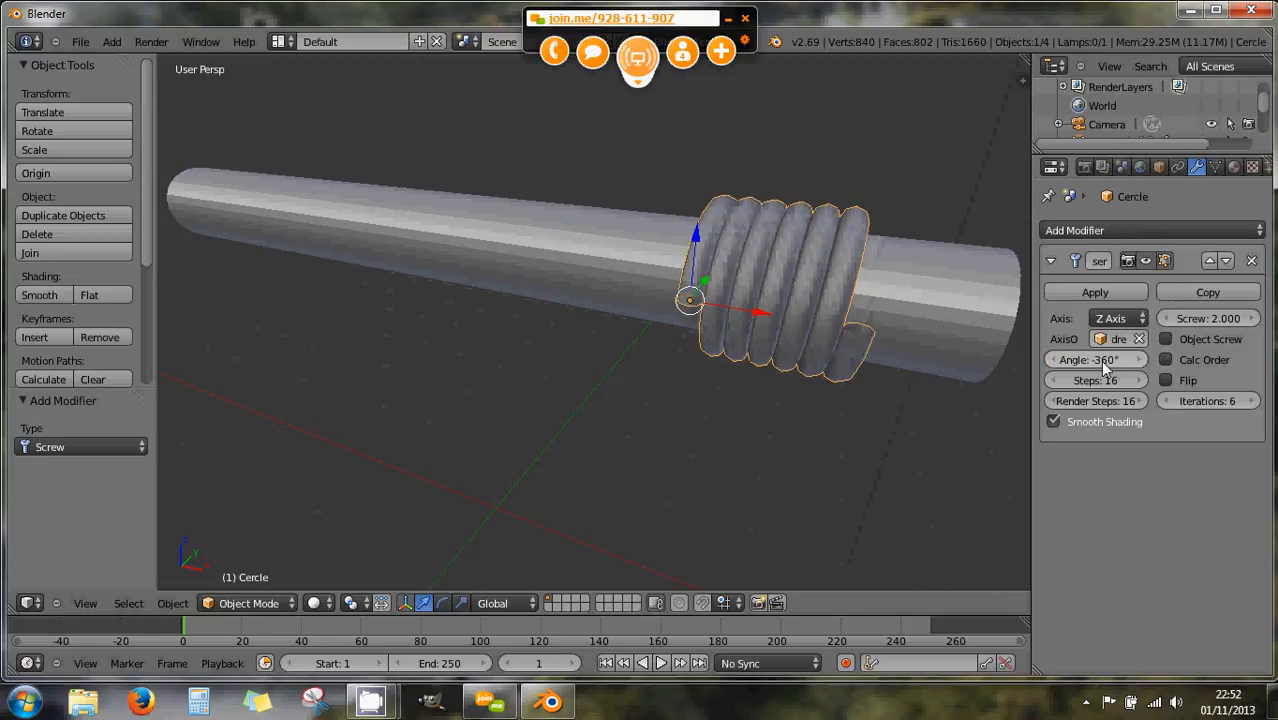
Raise the Screw modifier's iterations to 9 and slide the coil about -1.98 units along X on the bar.
click(1253, 401)
click(1253, 401)
click(1253, 401)
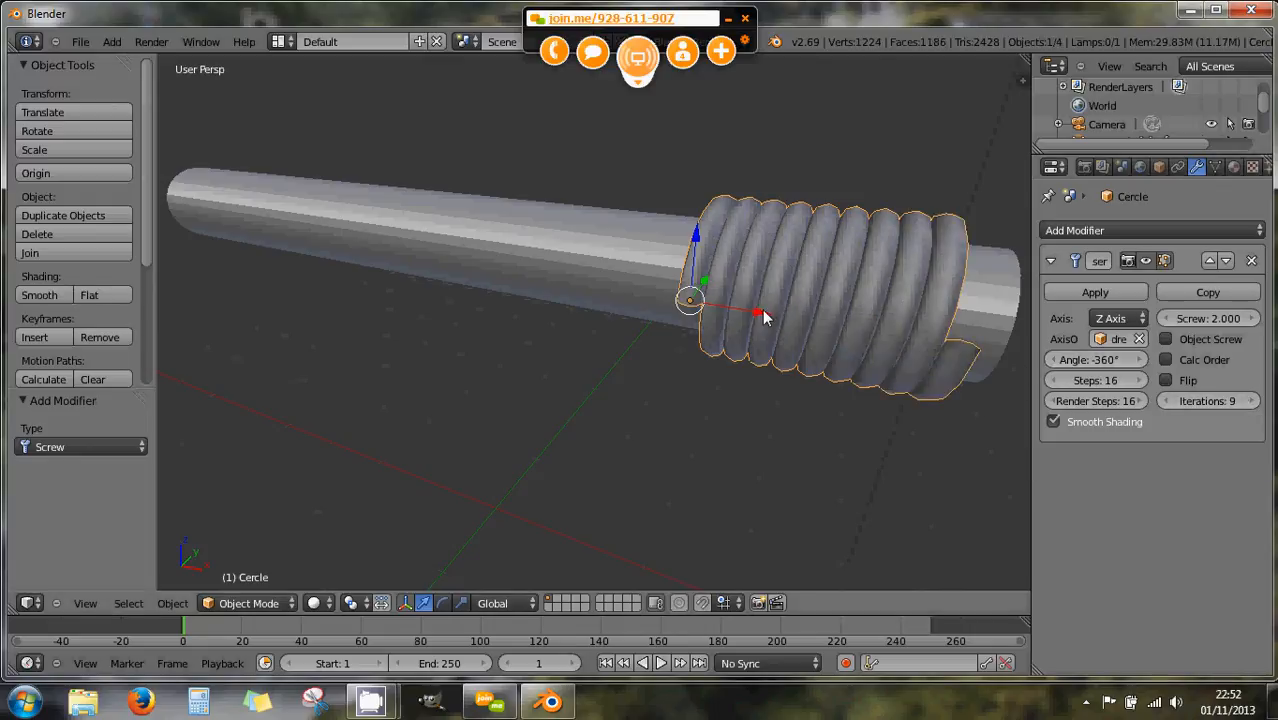
drag(763, 317, 530, 284)
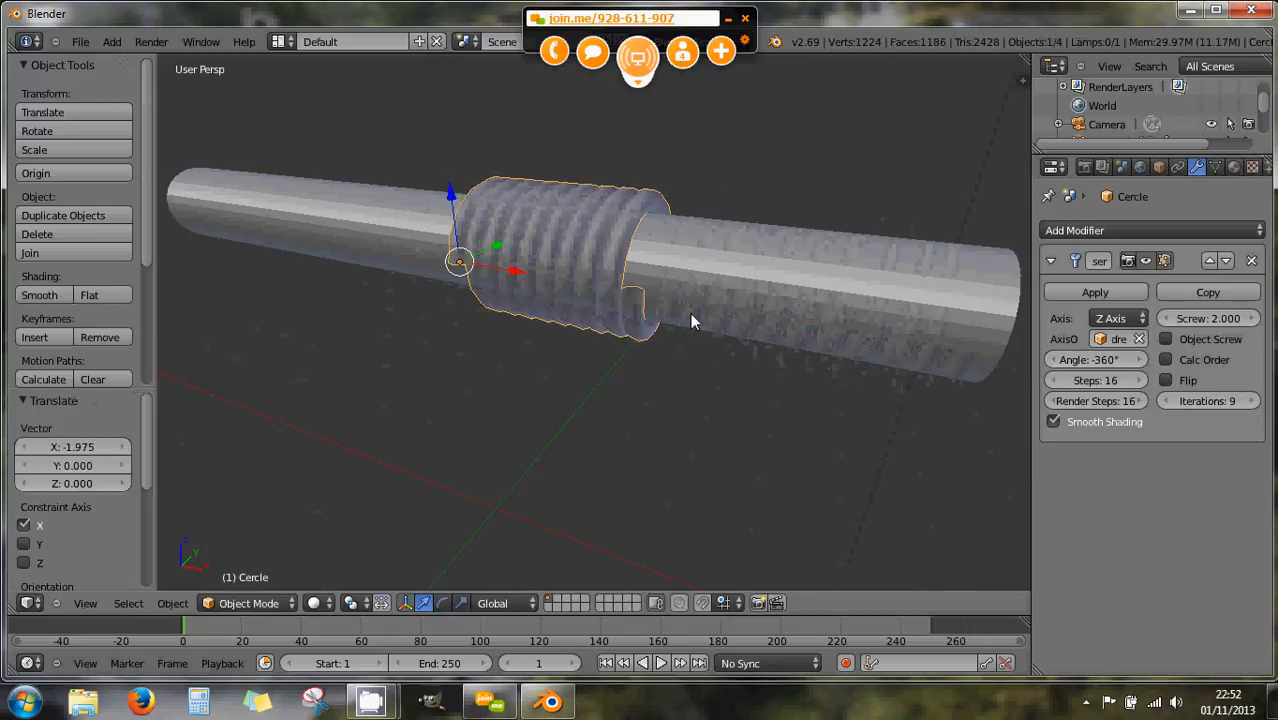
Try reducing the Screw modifier's steps to 10, and restore them to 16.
click(1057, 384)
click(1057, 384)
click(1057, 384)
click(1056, 384)
click(1056, 384)
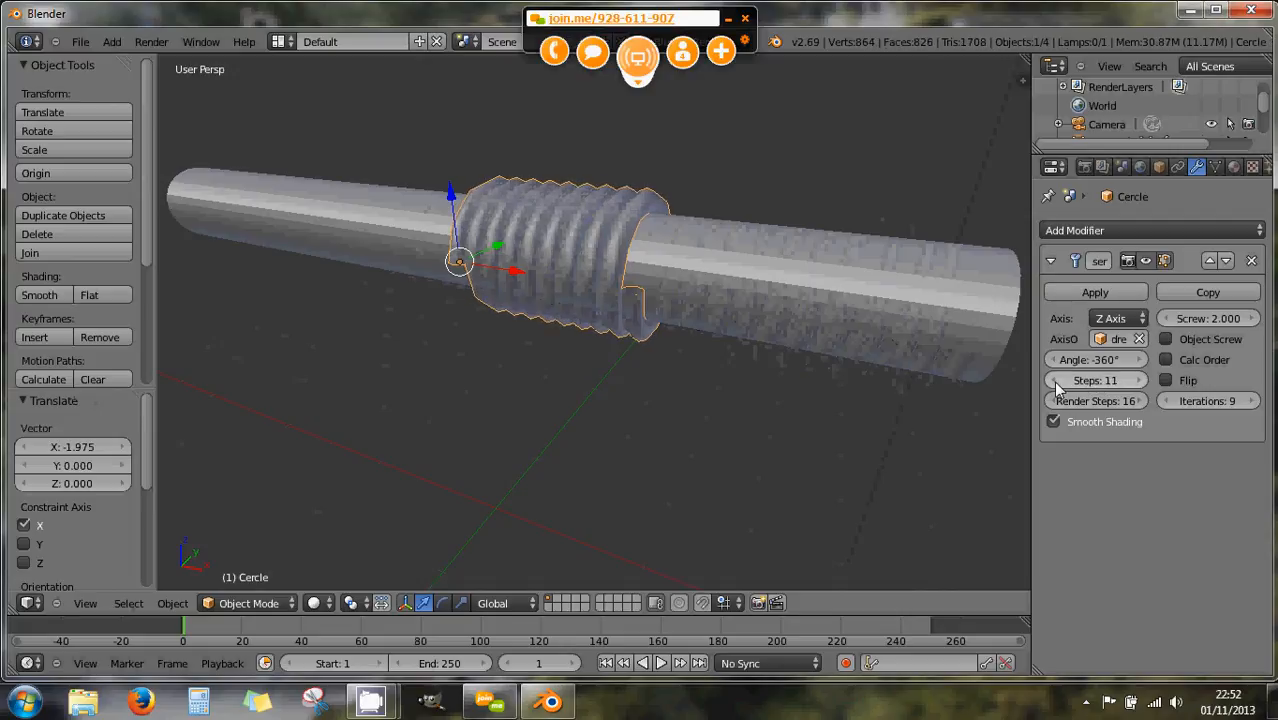
click(1056, 384)
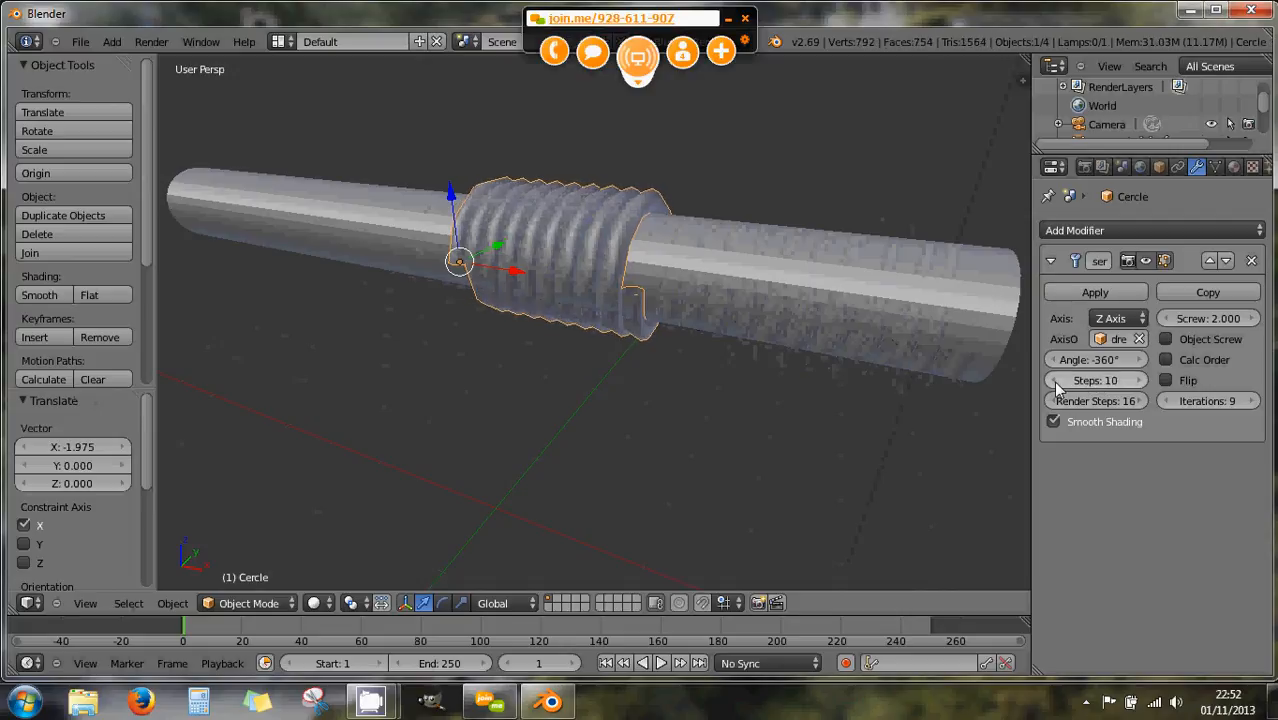
click(1136, 383)
click(1136, 383)
click(1136, 383)
click(1136, 384)
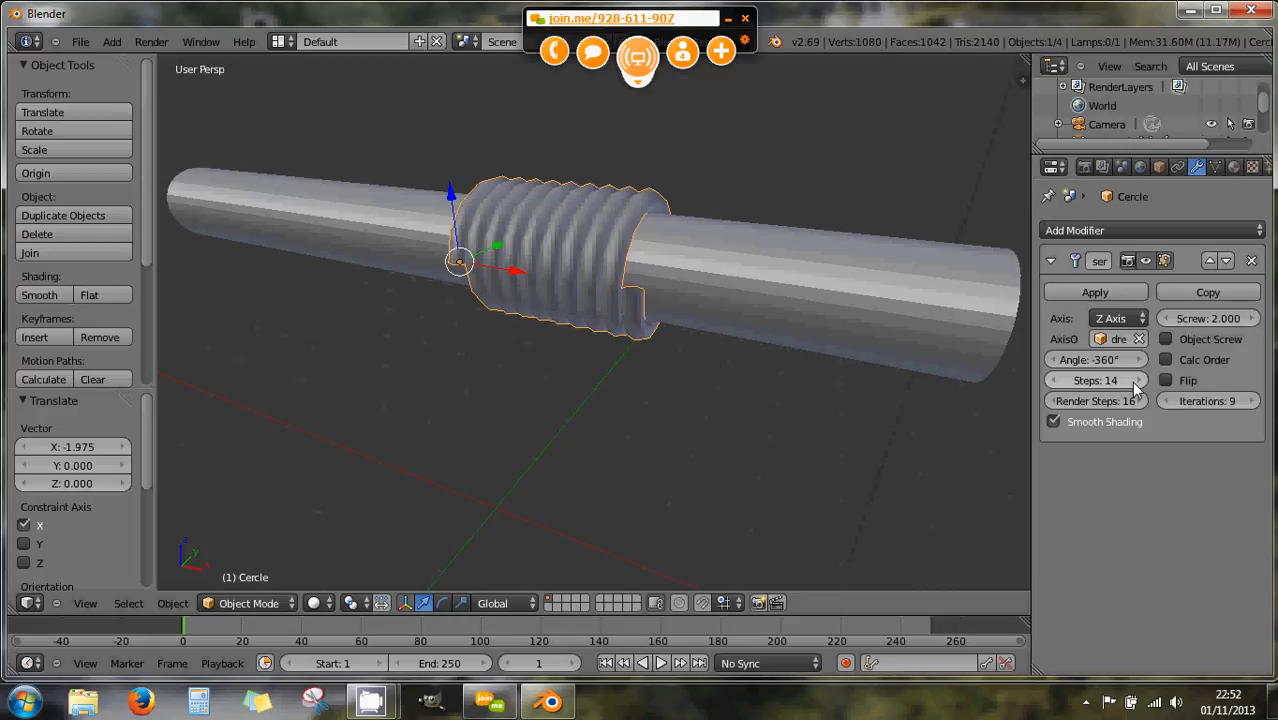
click(1136, 384)
click(1136, 384)
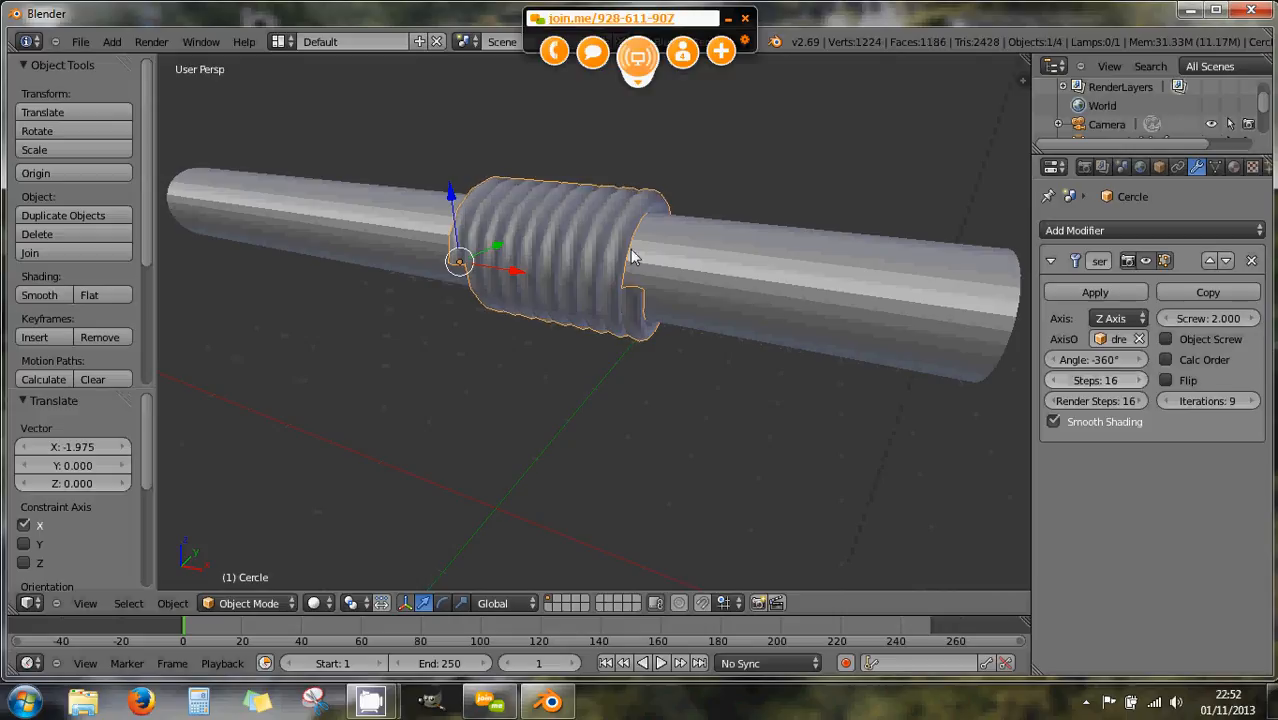
Slide the coil along the bar on the X axis, about 0.95 units forward and about 1.74 units back.
middle_drag(635, 258, 610, 237)
scroll(673, 263, up, 2)
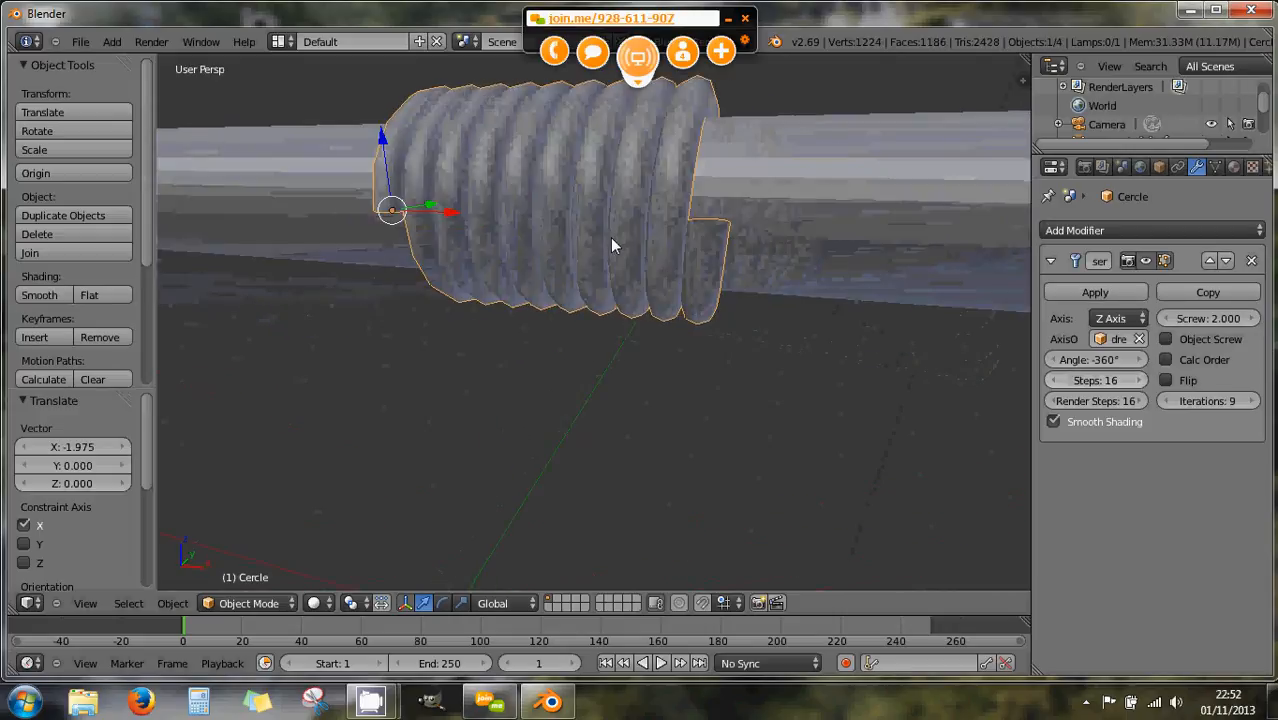
middle_drag(528, 257, 398, 236)
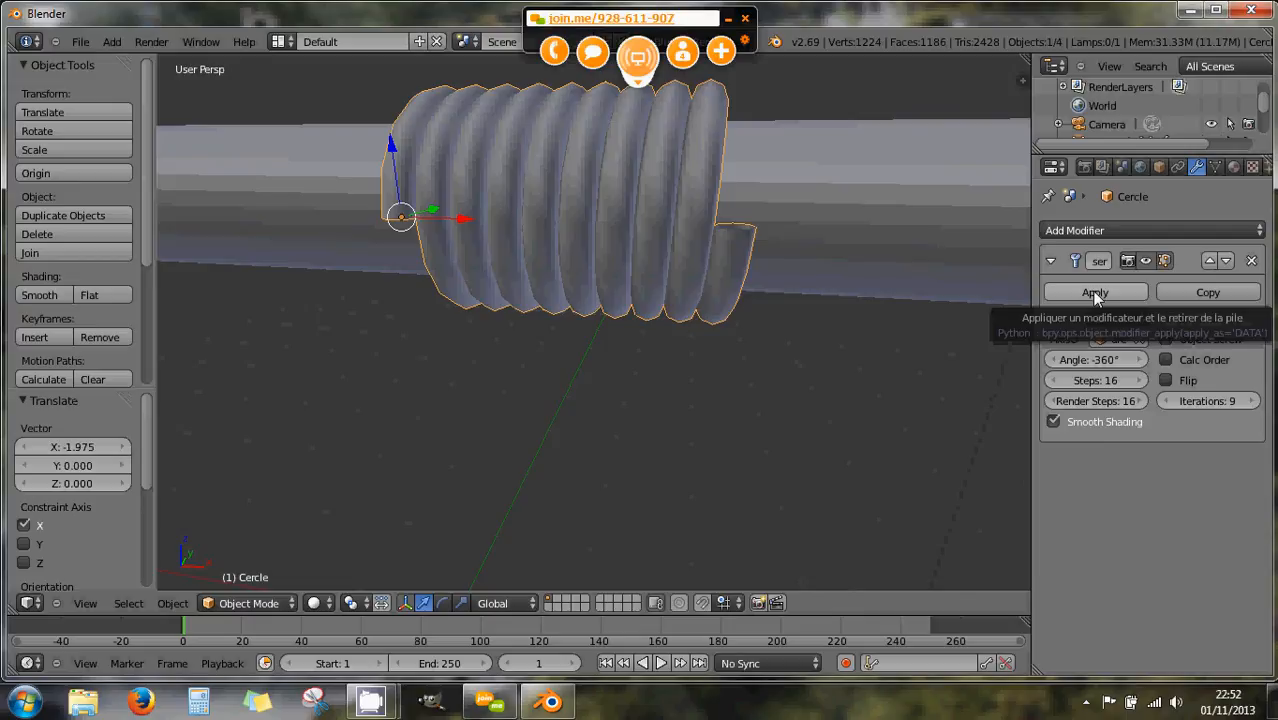
scroll(910, 298, down, 3)
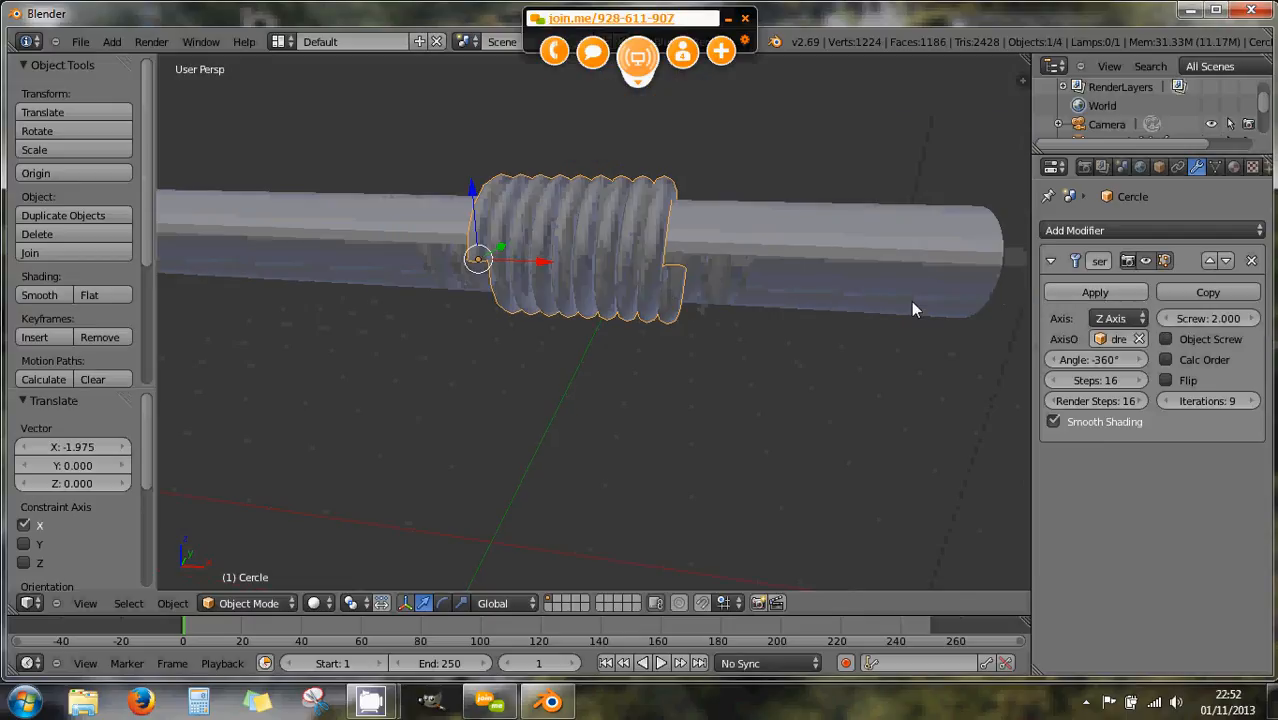
key(g)
key(x)
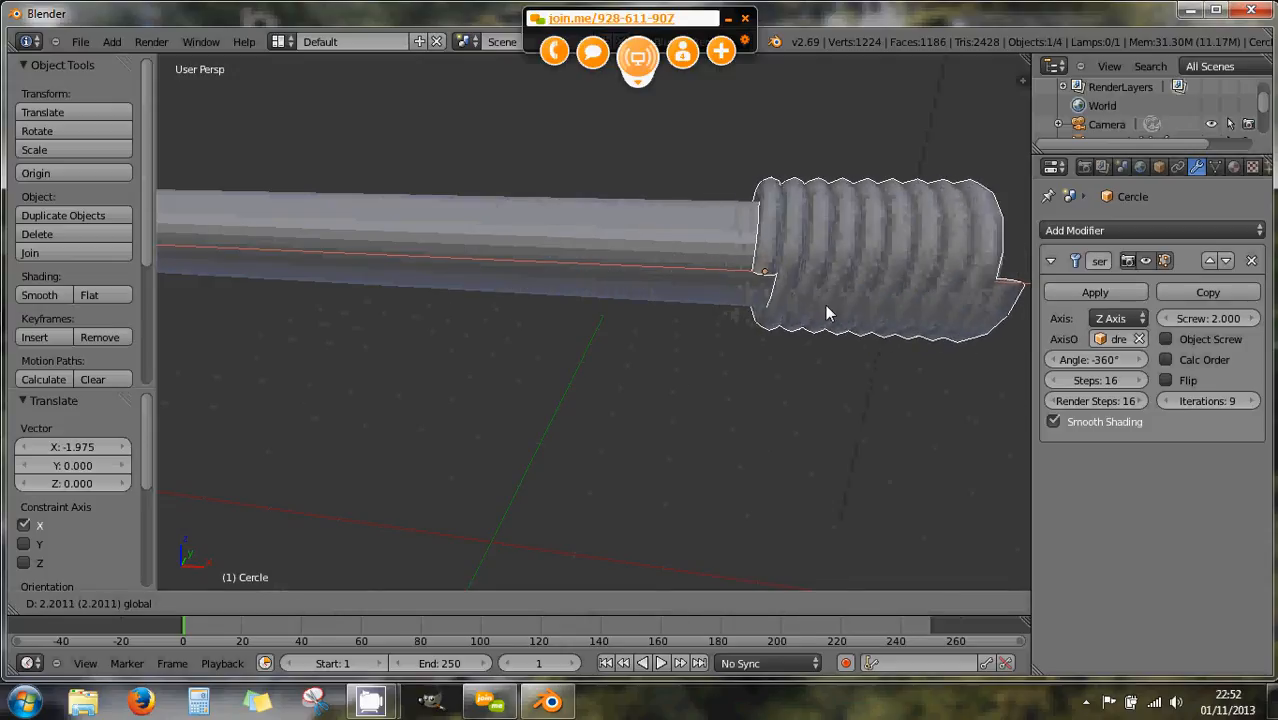
click(659, 288)
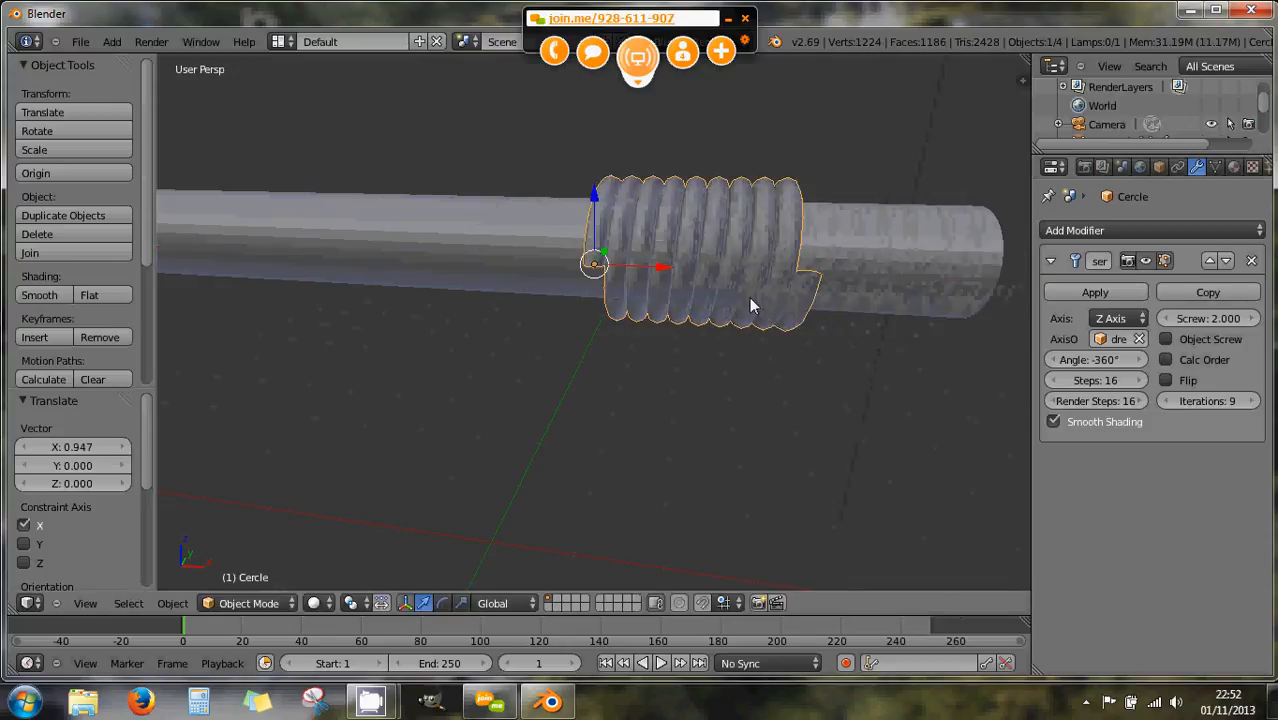
drag(666, 277, 463, 252)
Increase the Screw modifier's iterations to 22 so the coil extends further along the bar.
scroll(463, 252, down, 4)
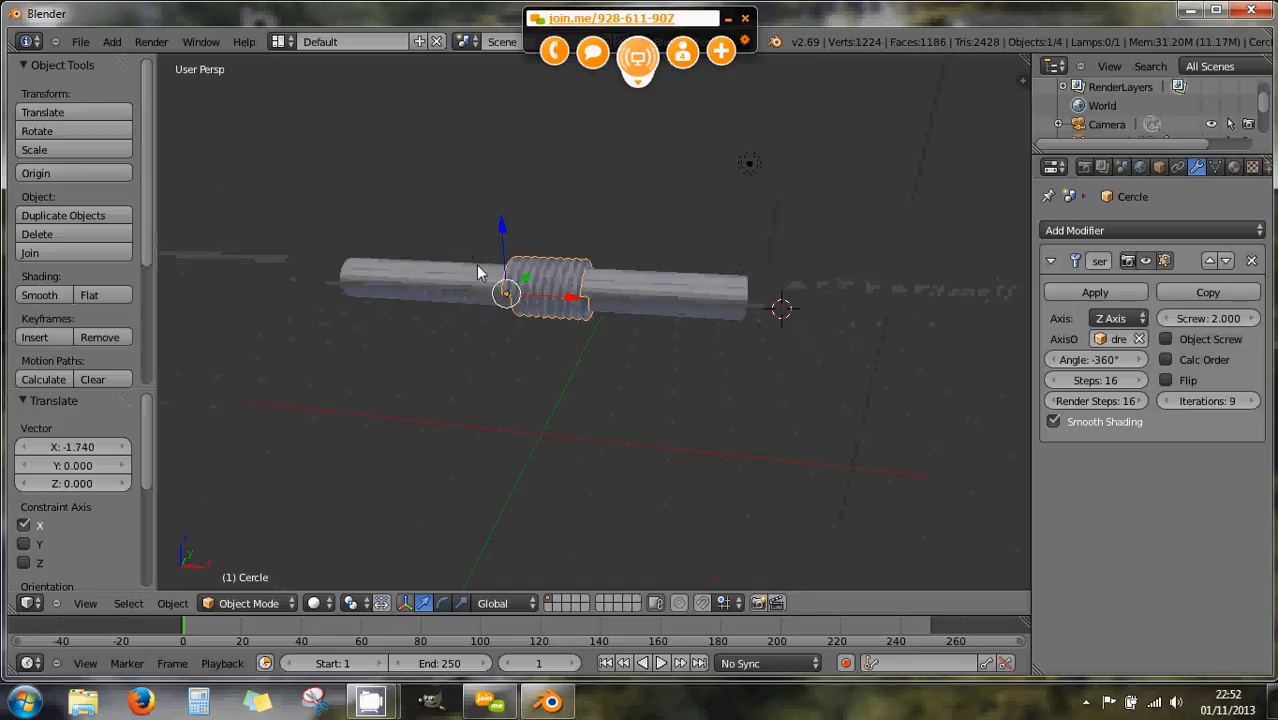
middle_drag(476, 264, 580, 305)
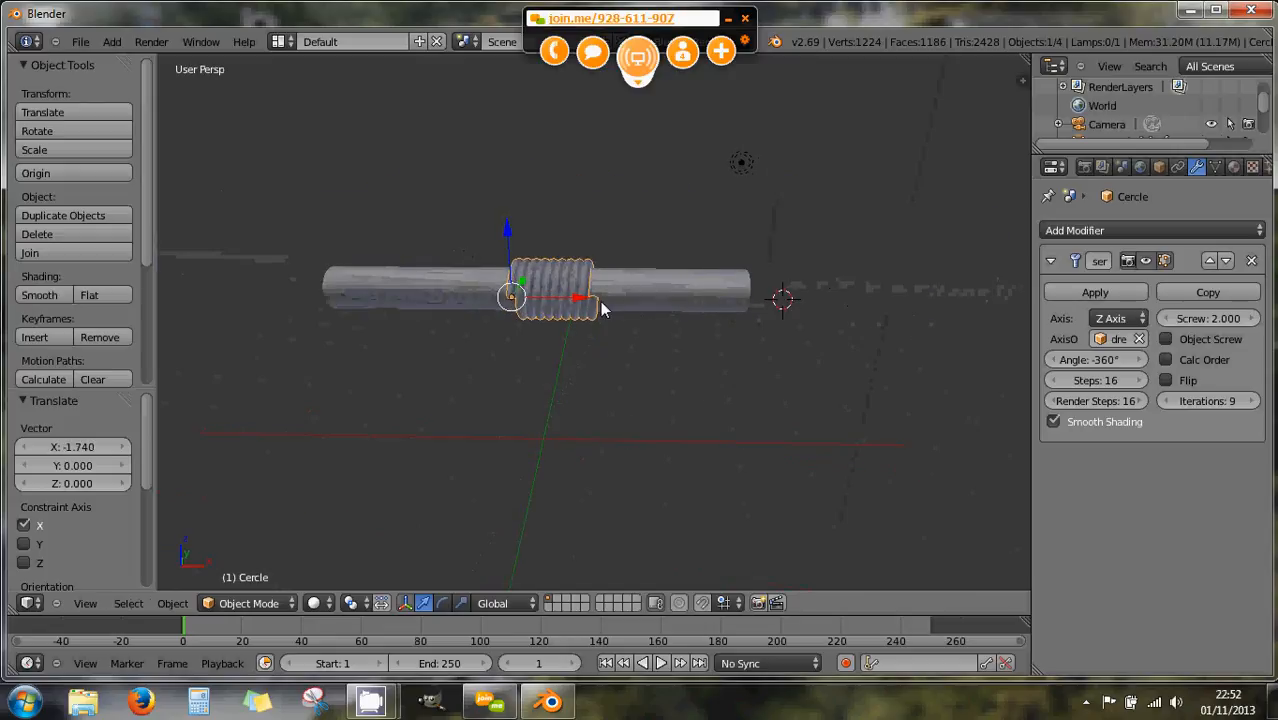
scroll(600, 301, up, 5)
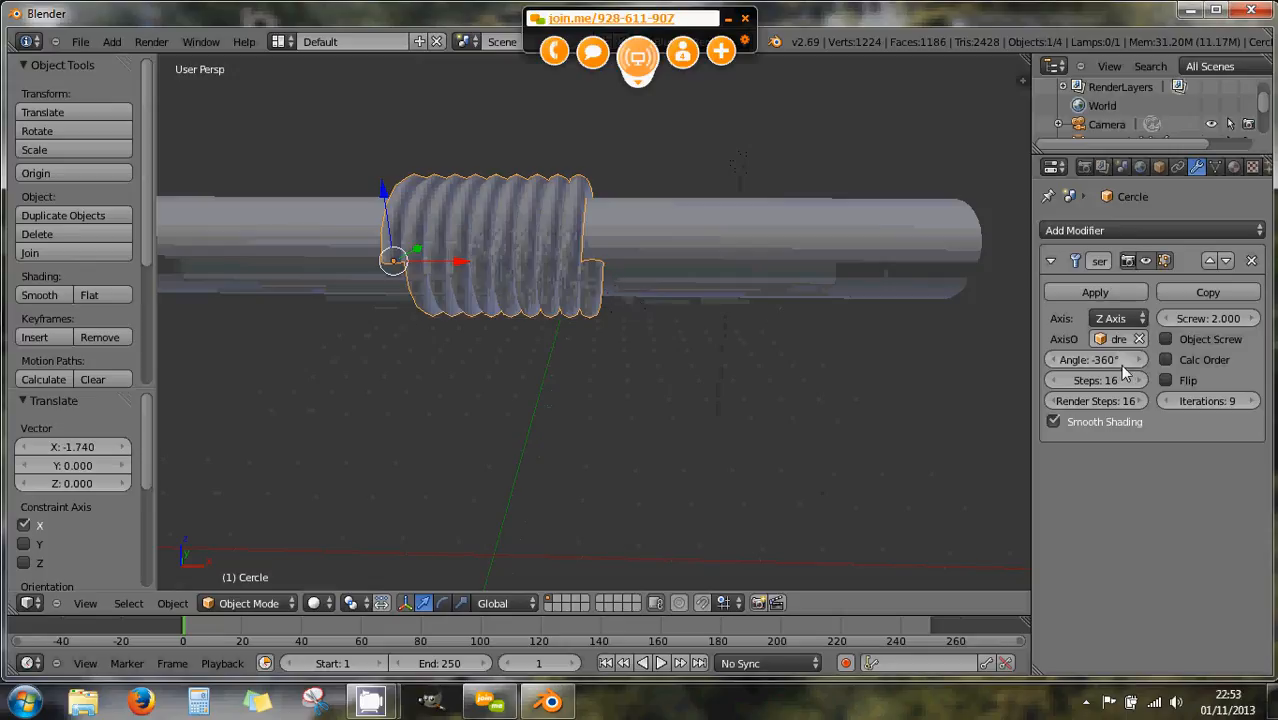
click(1248, 401)
click(1248, 401)
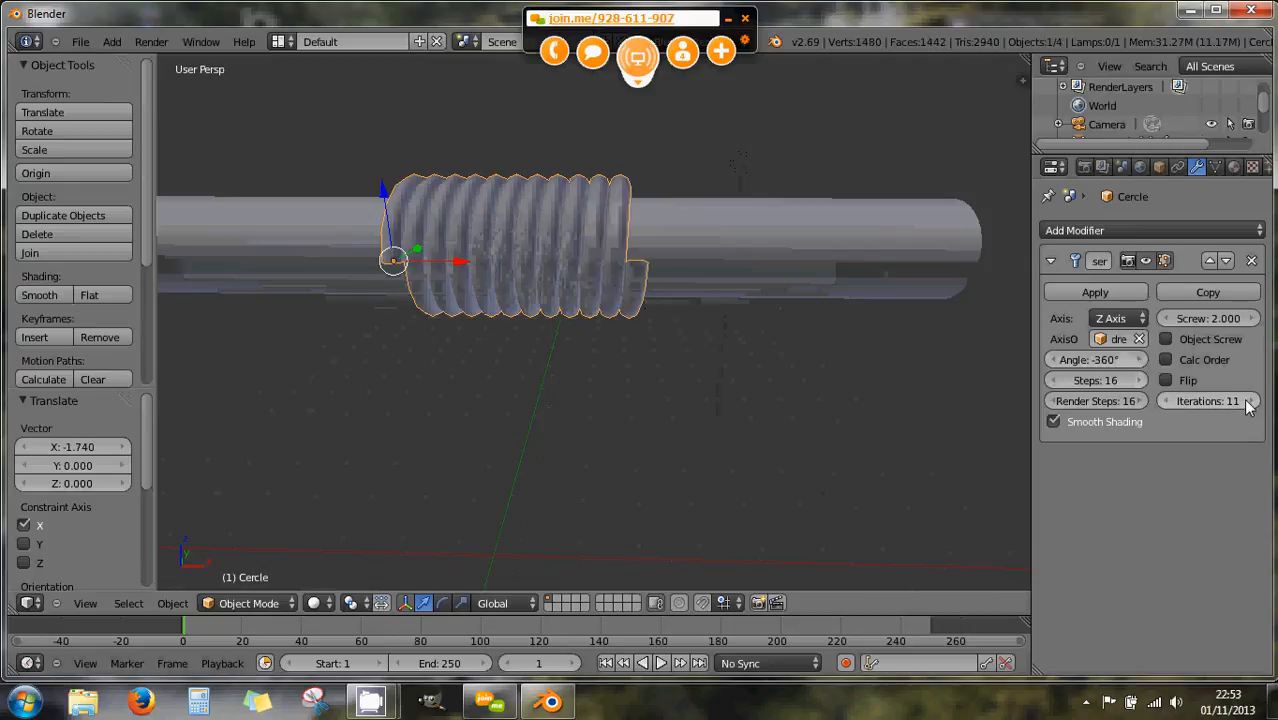
click(1248, 401)
click(1248, 401)
click(1248, 401)
click(1248, 401)
click(1248, 401)
click(1248, 401)
click(1248, 401)
click(1248, 401)
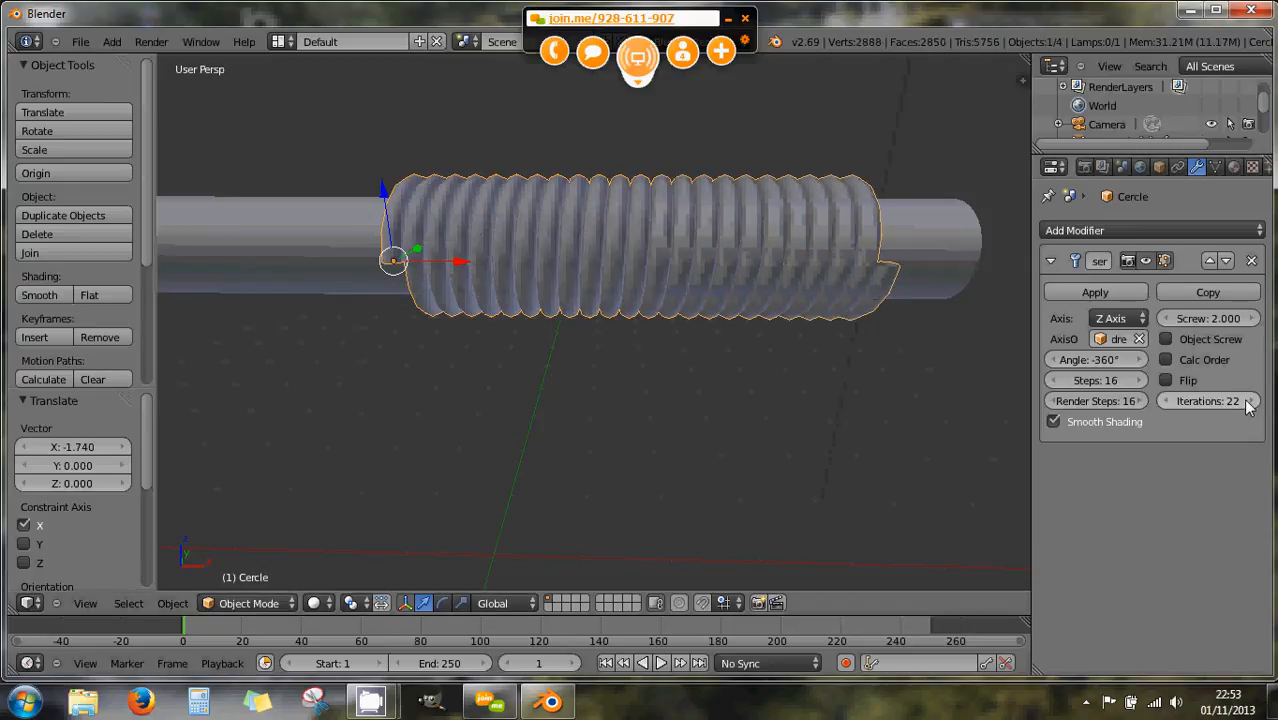
Apply the Screw modifier to the circle and enter Edit Mode on the resulting coil mesh.
scroll(718, 258, down, 3)
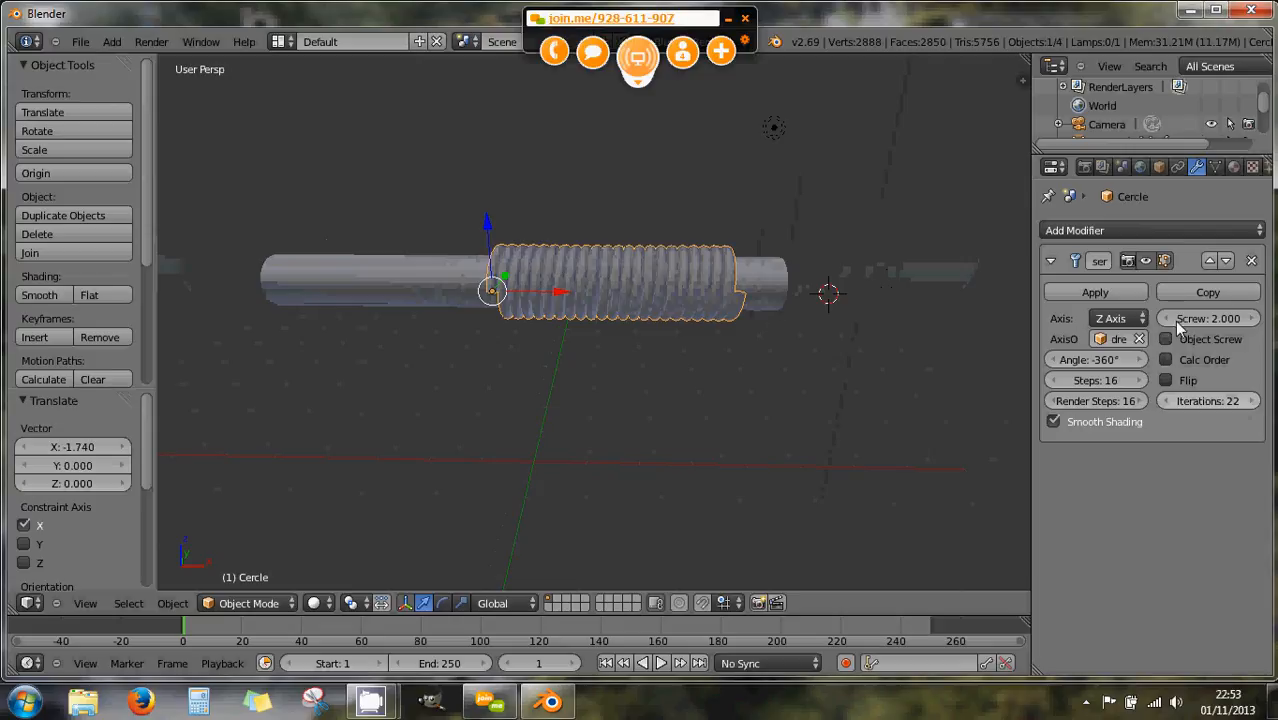
click(1105, 294)
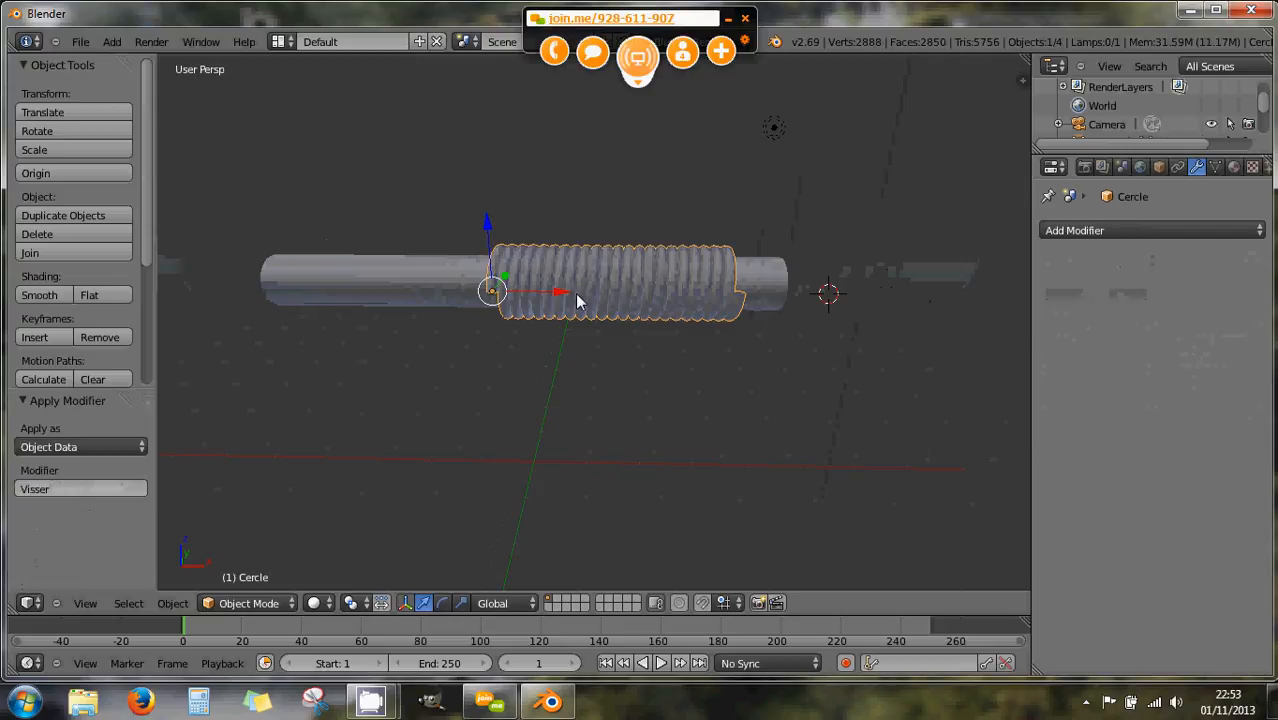
key(Tab)
Select the open edge loop at the coil's start and extrude it about 3.4 units downward along Z.
scroll(560, 296, up, 4)
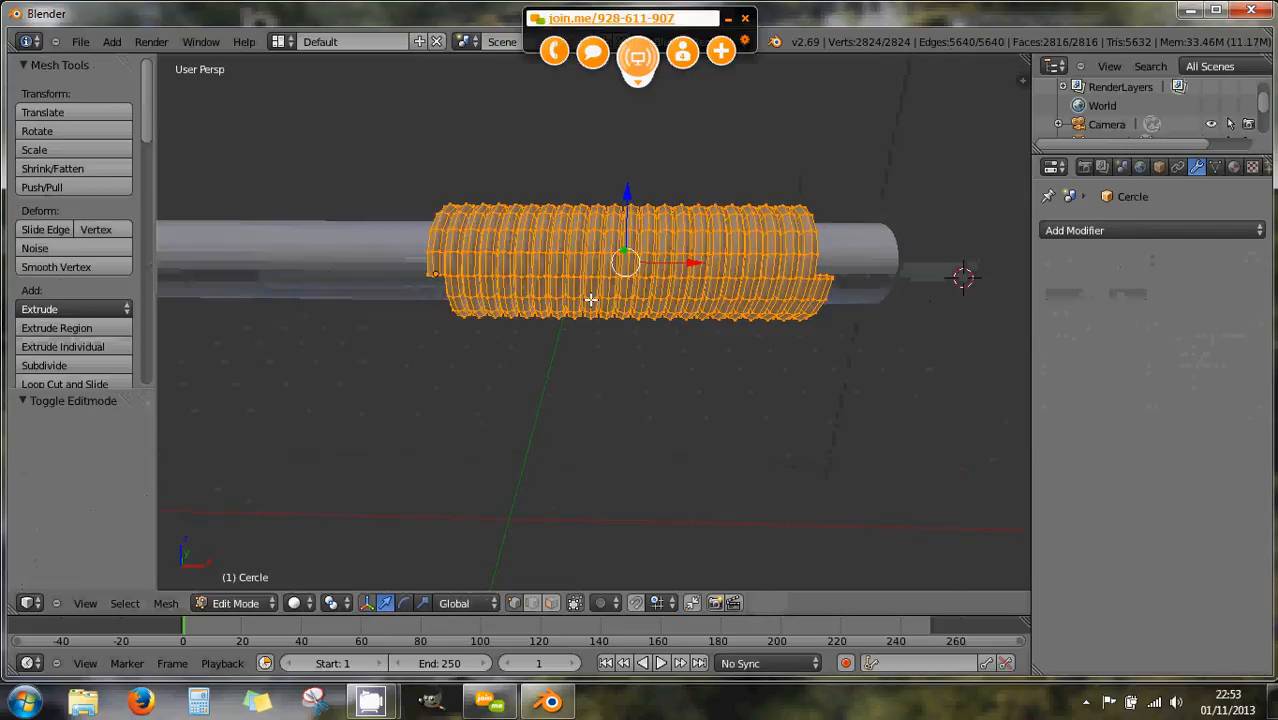
mouse_move(528, 282)
middle_down()
mouse_move(615, 285)
mouse_move(508, 277)
middle_up()
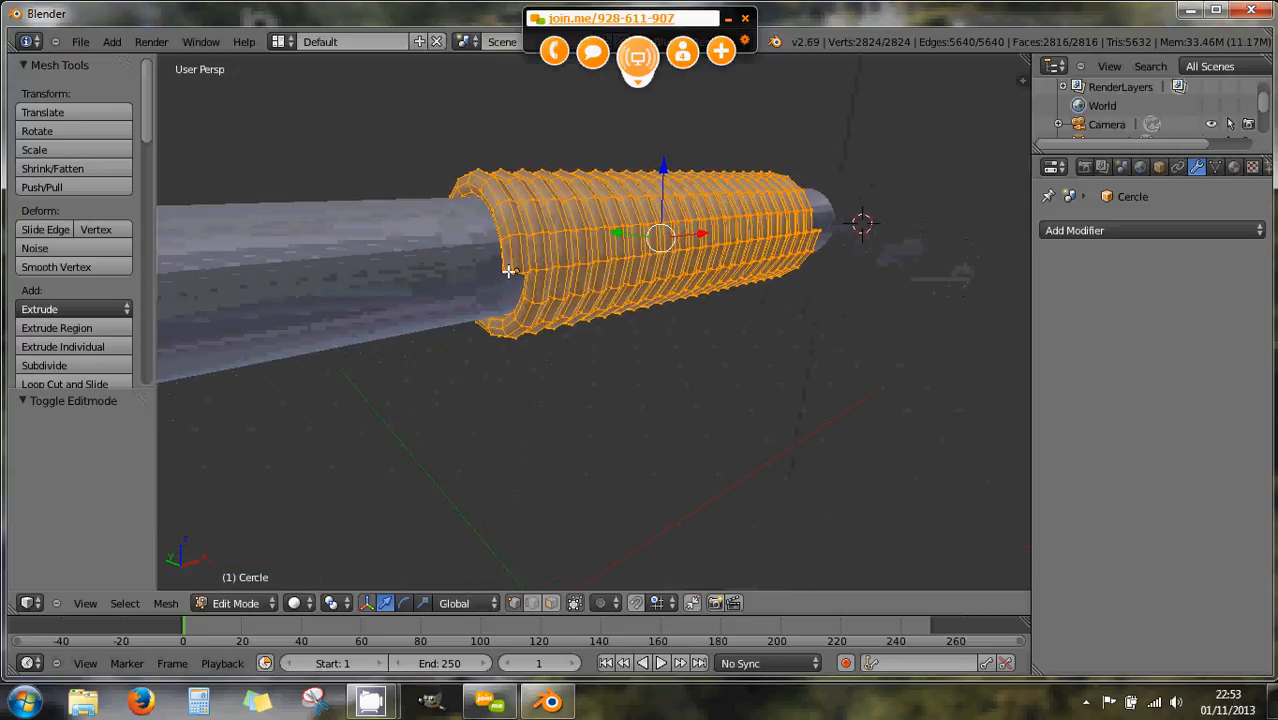
scroll(508, 271, up, 1)
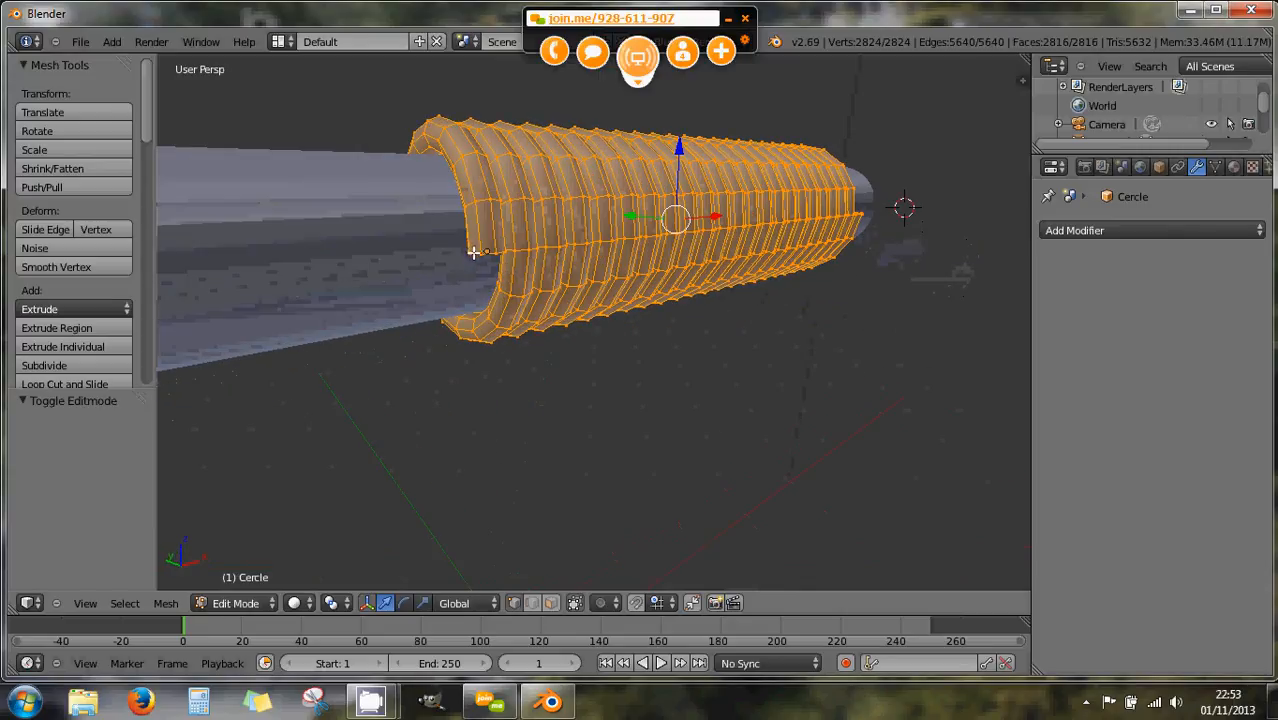
alt+right_click(472, 251)
mouse_move(491, 250)
middle_down()
mouse_move(653, 280)
mouse_move(514, 249)
middle_up()
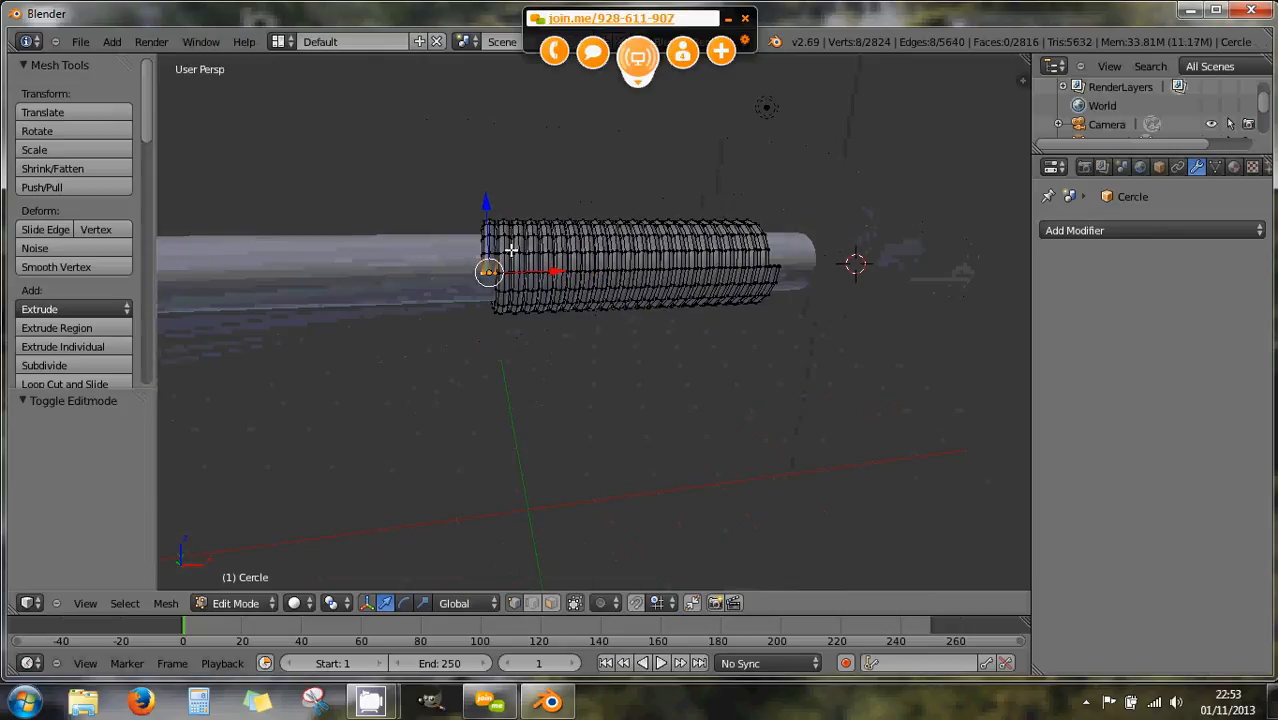
key(e)
key(z)
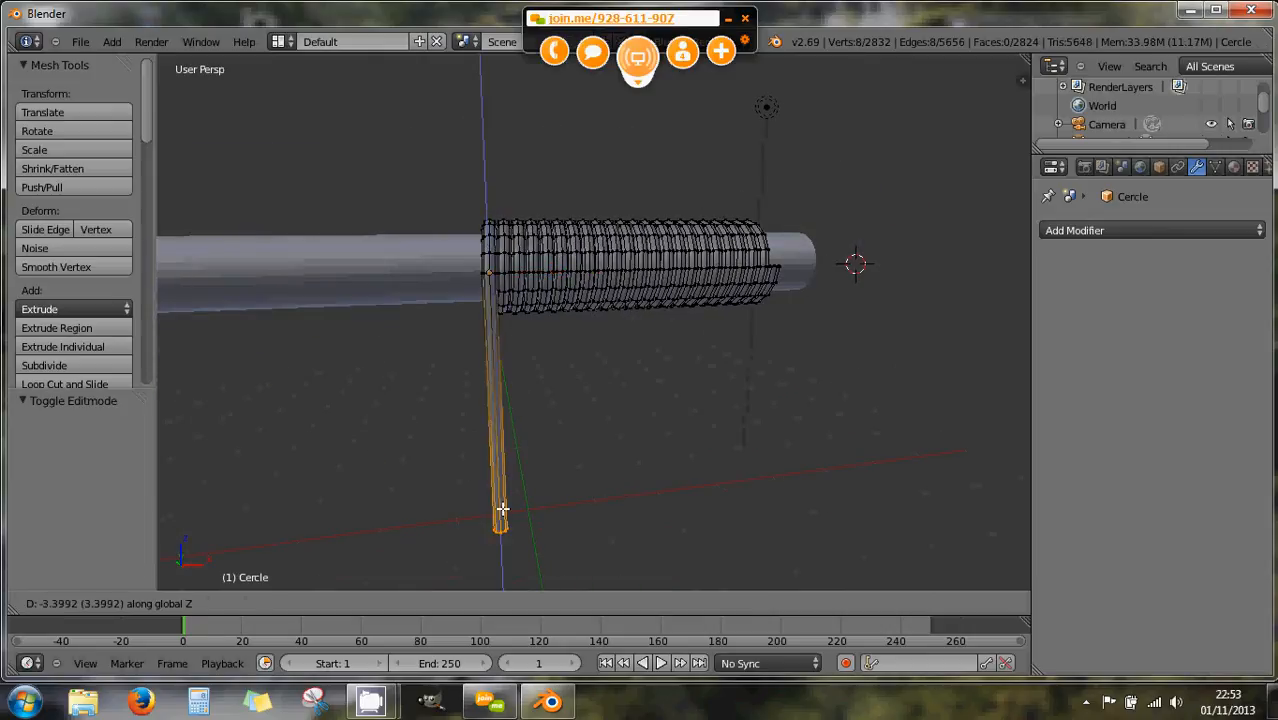
click(502, 508)
Lengthen the extruded wire by moving its end loop about 0.62 units further down along Z.
scroll(513, 498, down, 2)
middle_drag(548, 484, 444, 461)
key(g)
key(z)
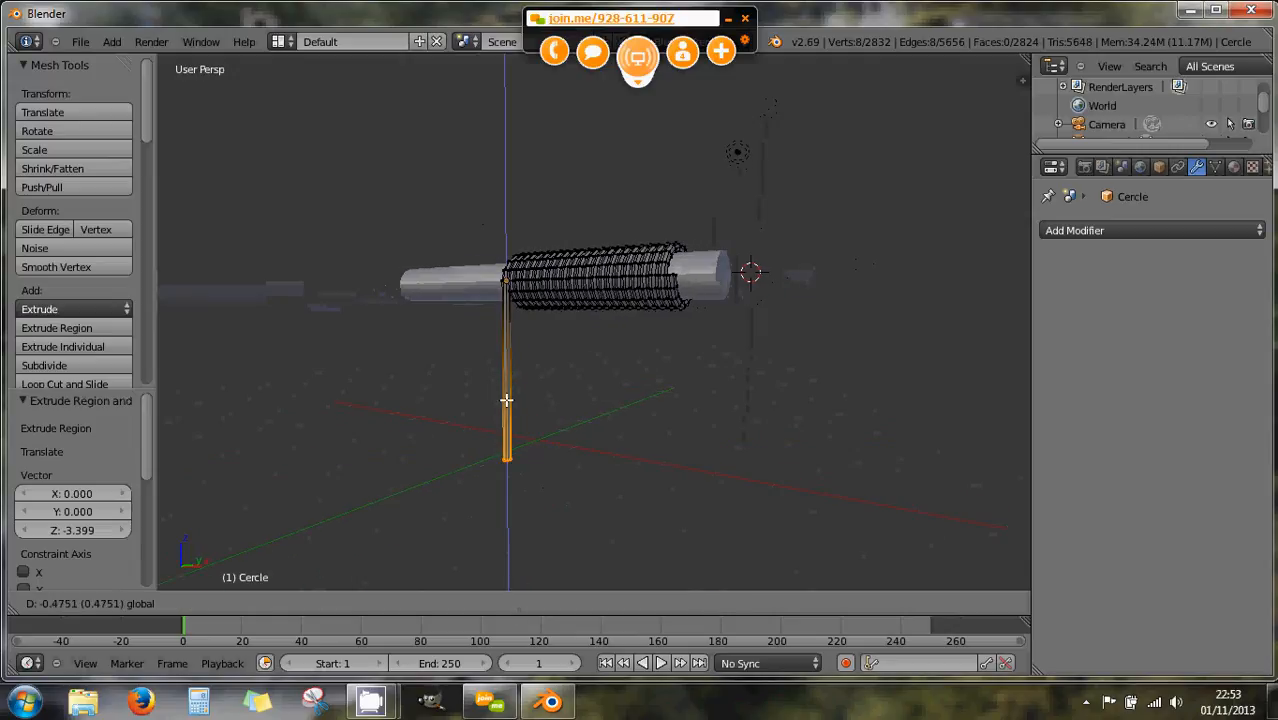
click(507, 402)
Select one vertex at the coil's other open end and turn on proportional editing.
middle_drag(555, 438, 618, 439)
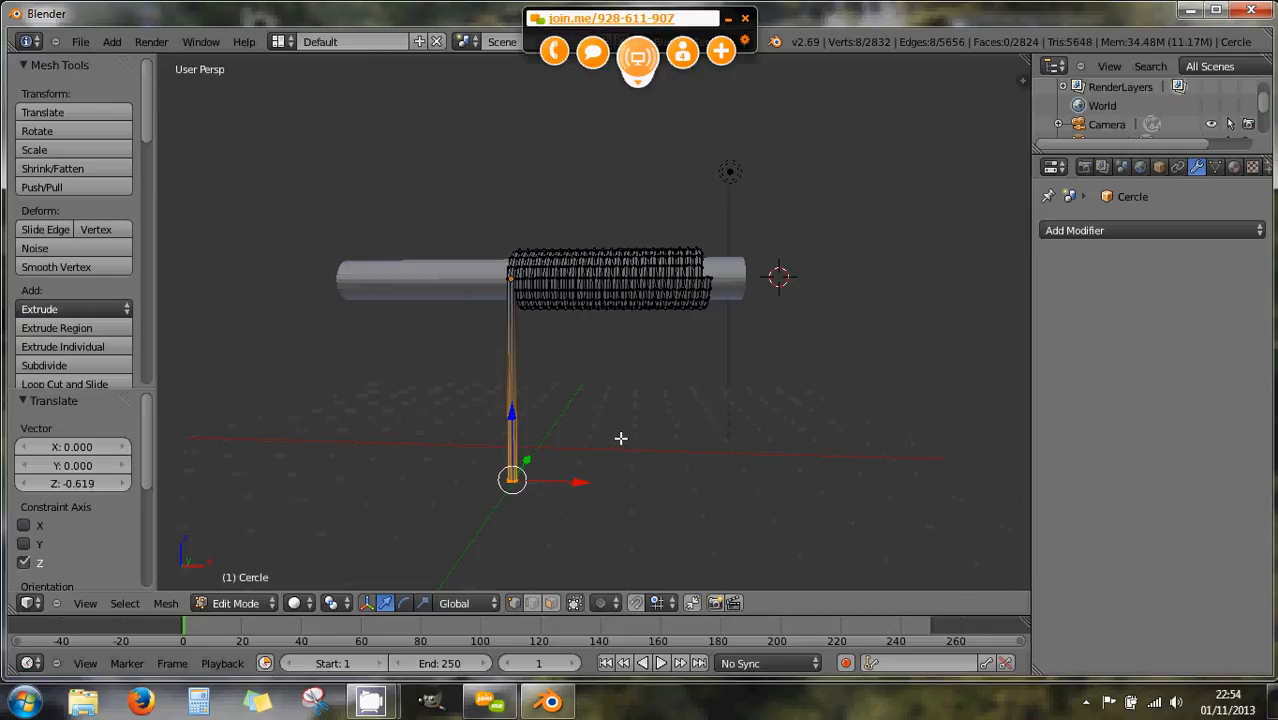
scroll(697, 300, up, 2)
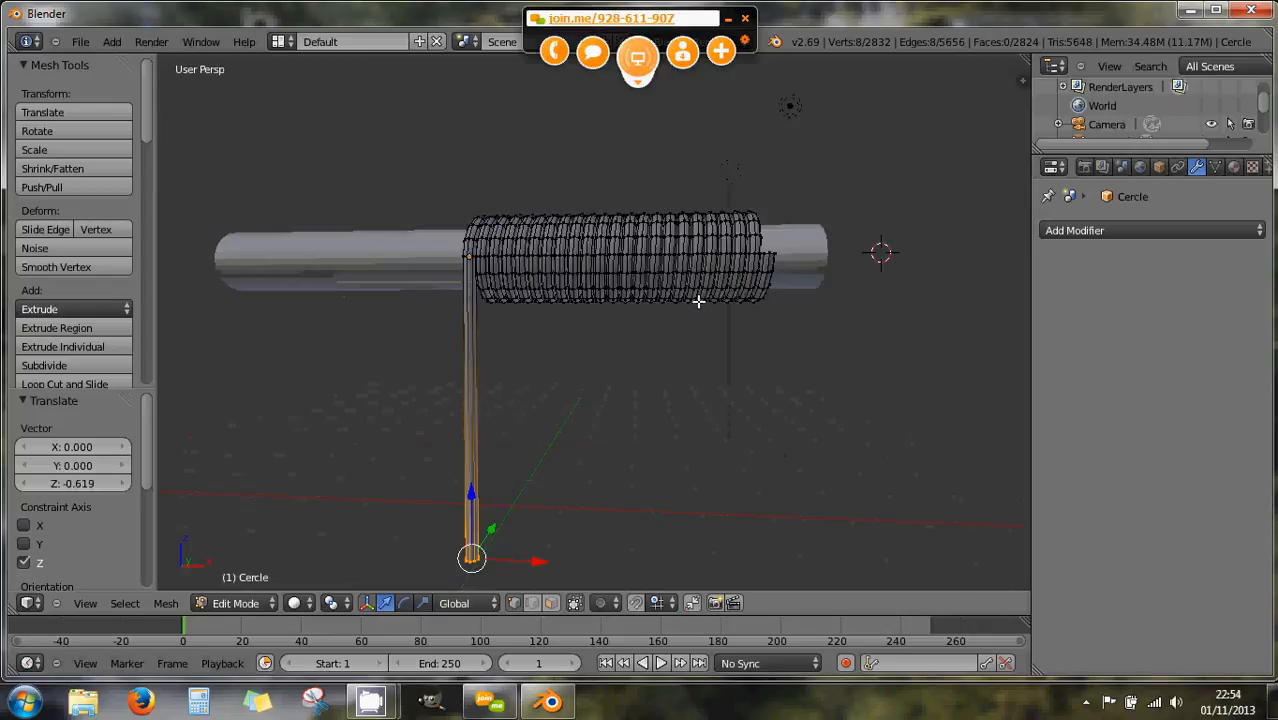
right_click(774, 257)
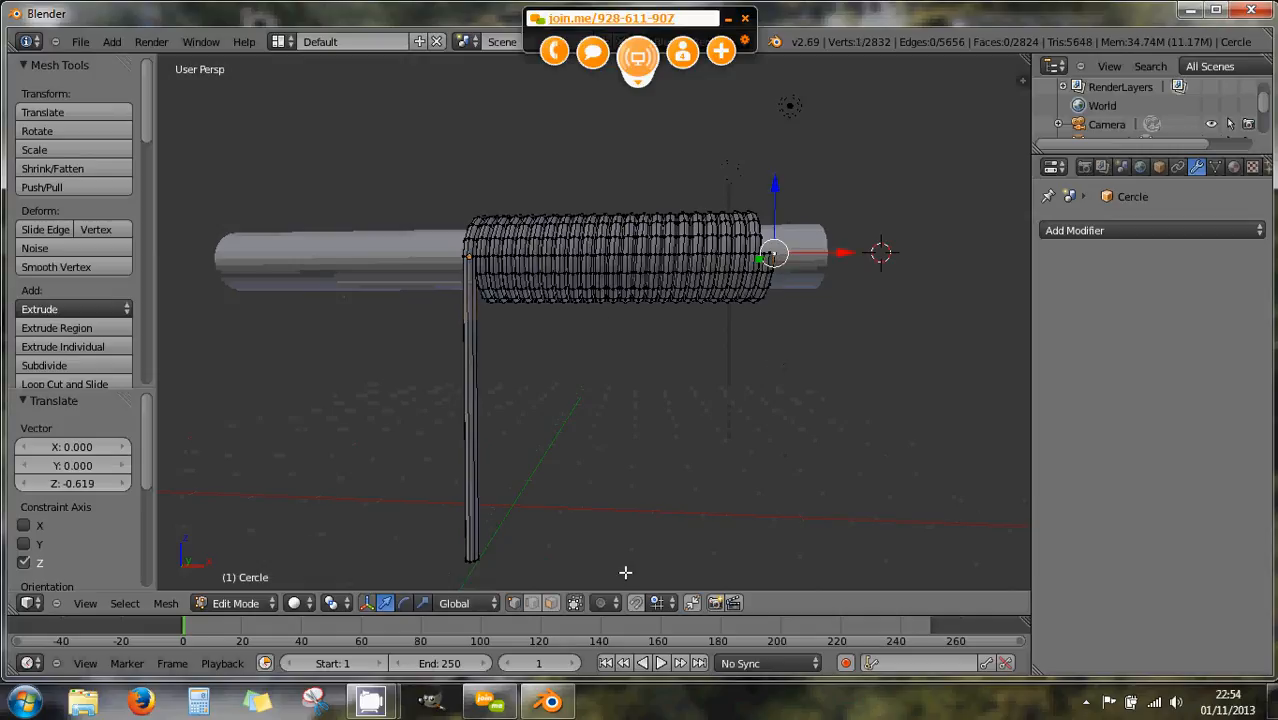
click(600, 603)
click(620, 524)
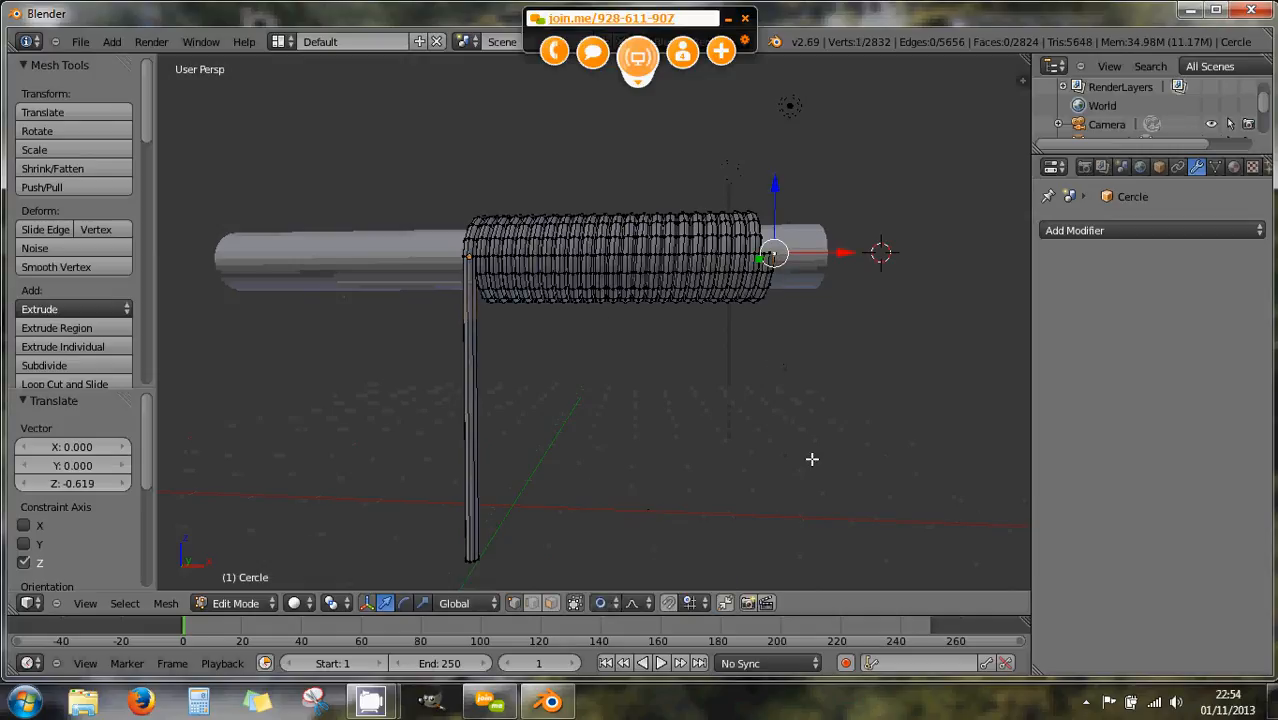
key(g)
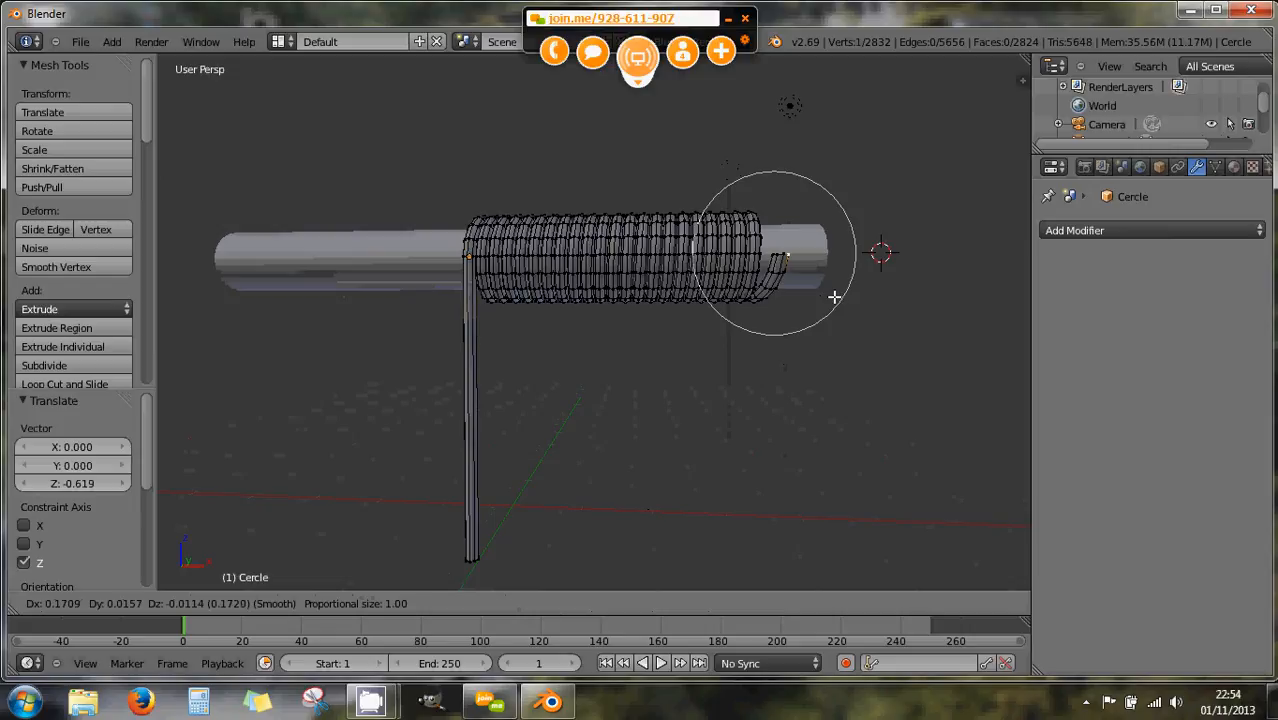
scroll(840, 292, down, 5)
scroll(843, 297, down, 13)
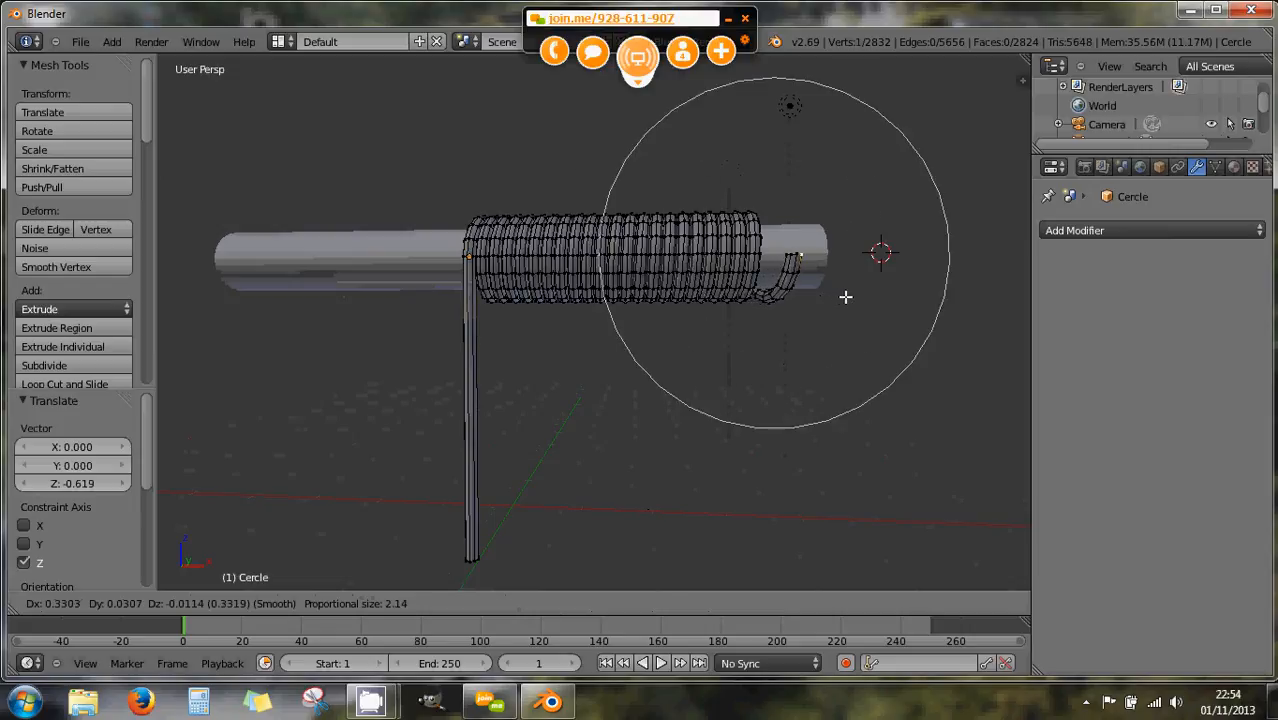
scroll(845, 297, down, 10)
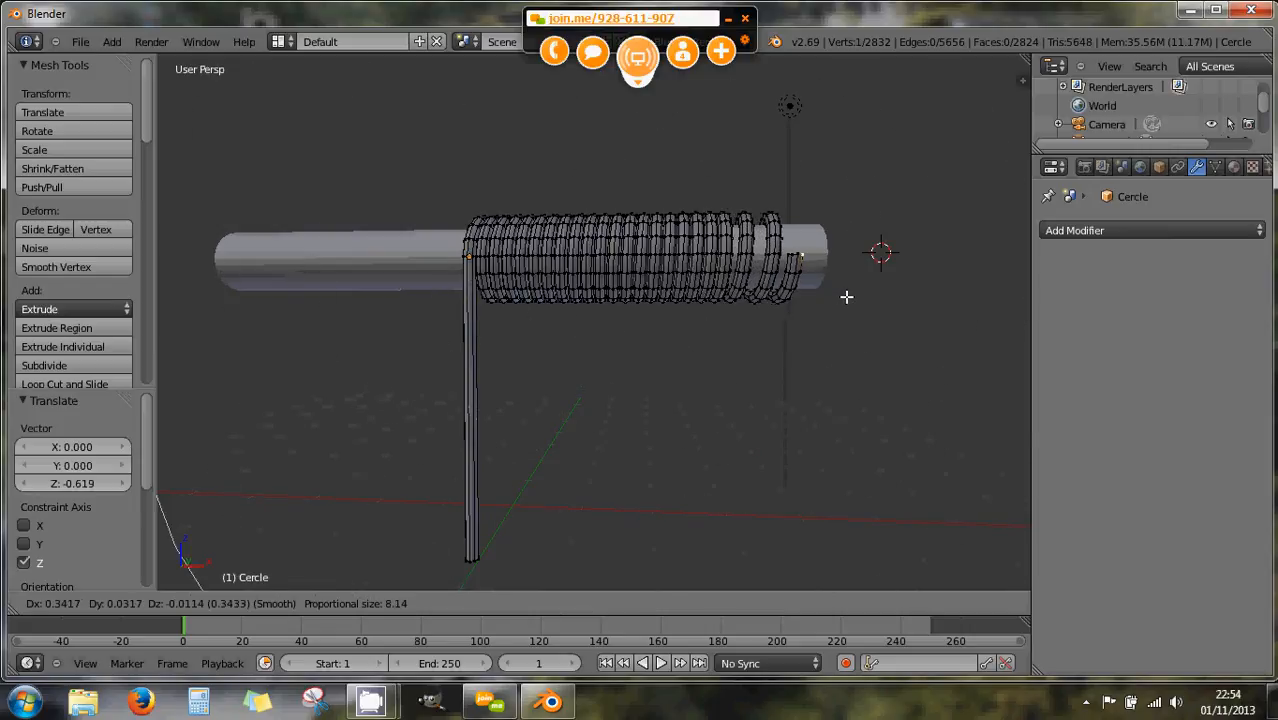
scroll(866, 298, up, 5)
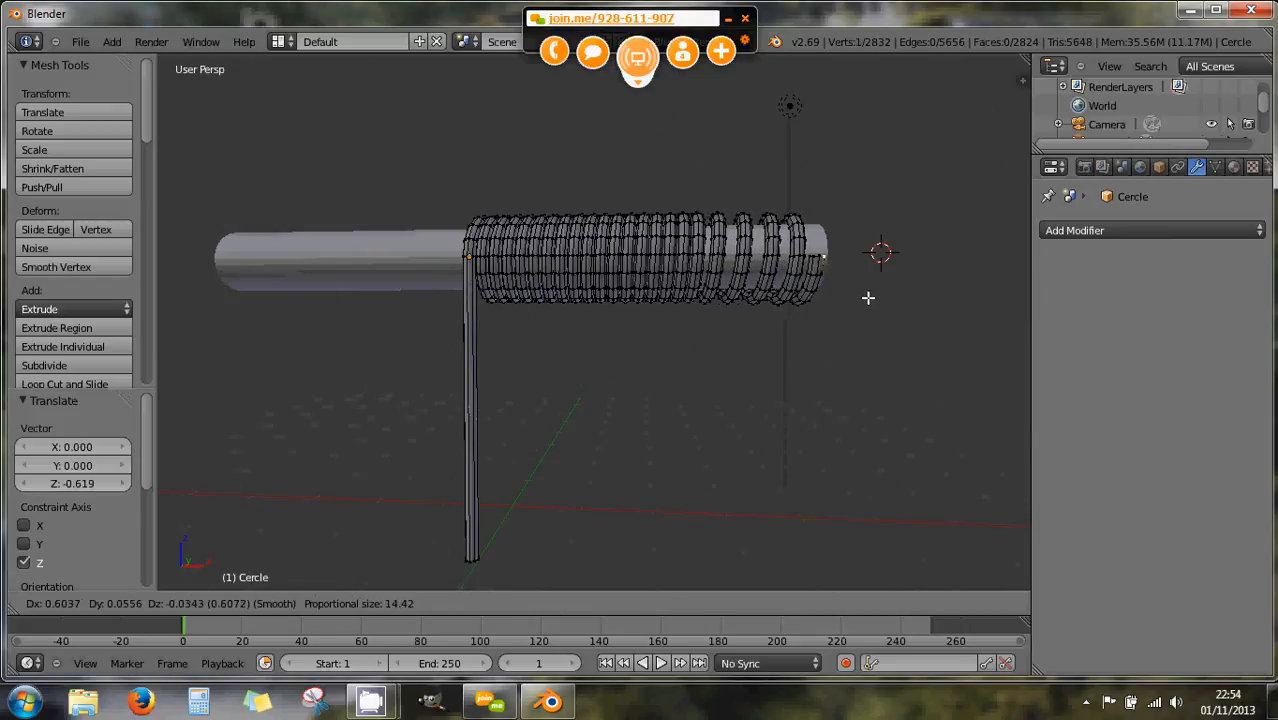
scroll(867, 296, up, 13)
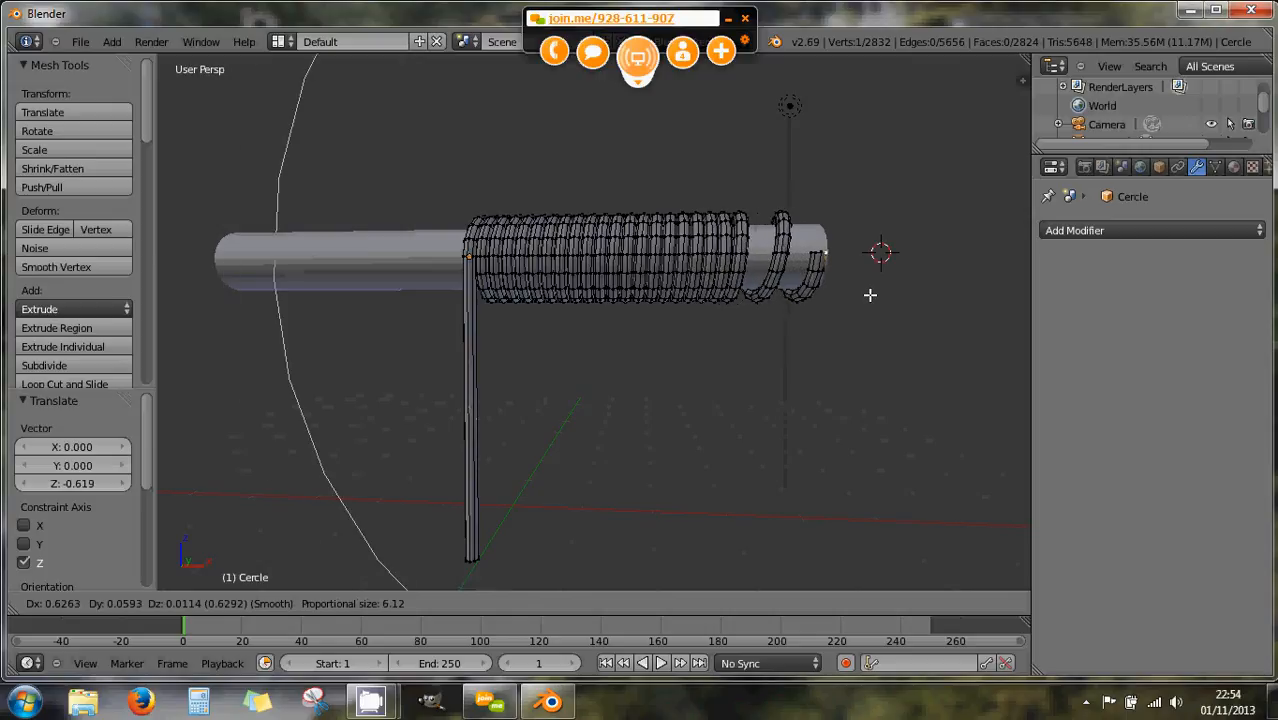
scroll(864, 298, up, 6)
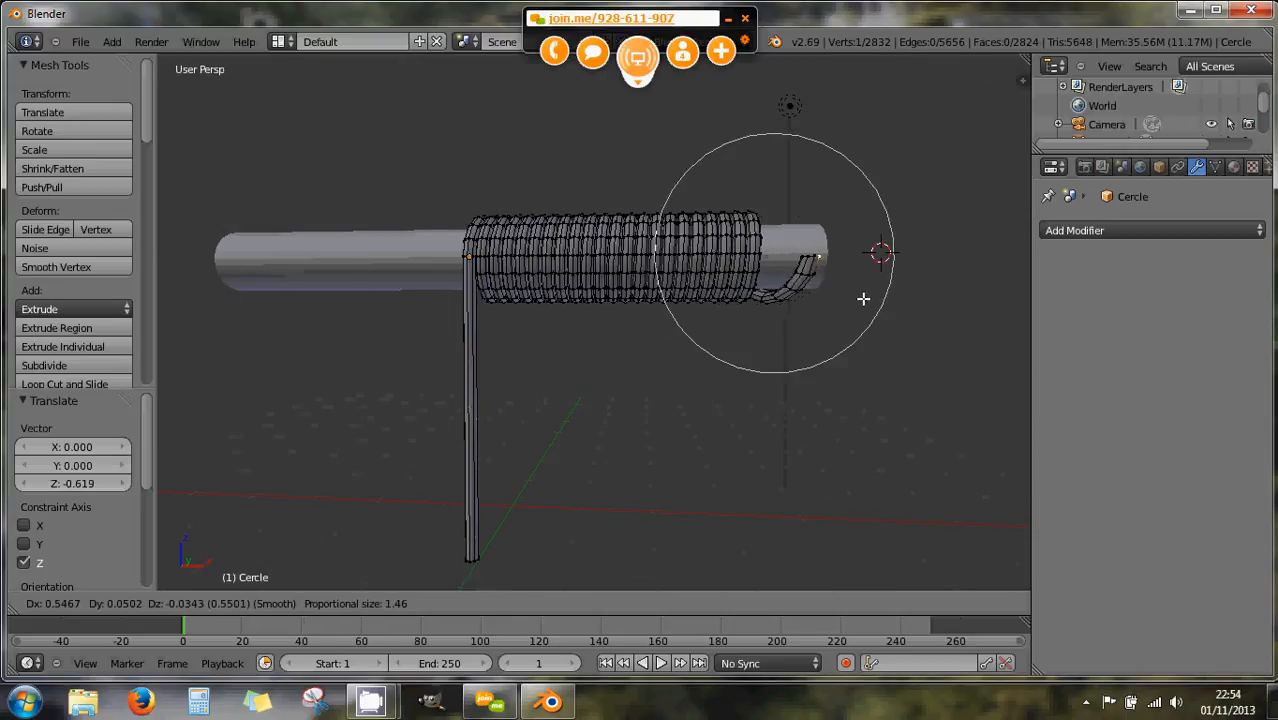
right_click(863, 298)
Slide the cylindrical bar about 1.42 units along X in Object Mode, and reselect the coil.
shift+middle_drag(831, 279, 739, 297)
key(Tab)
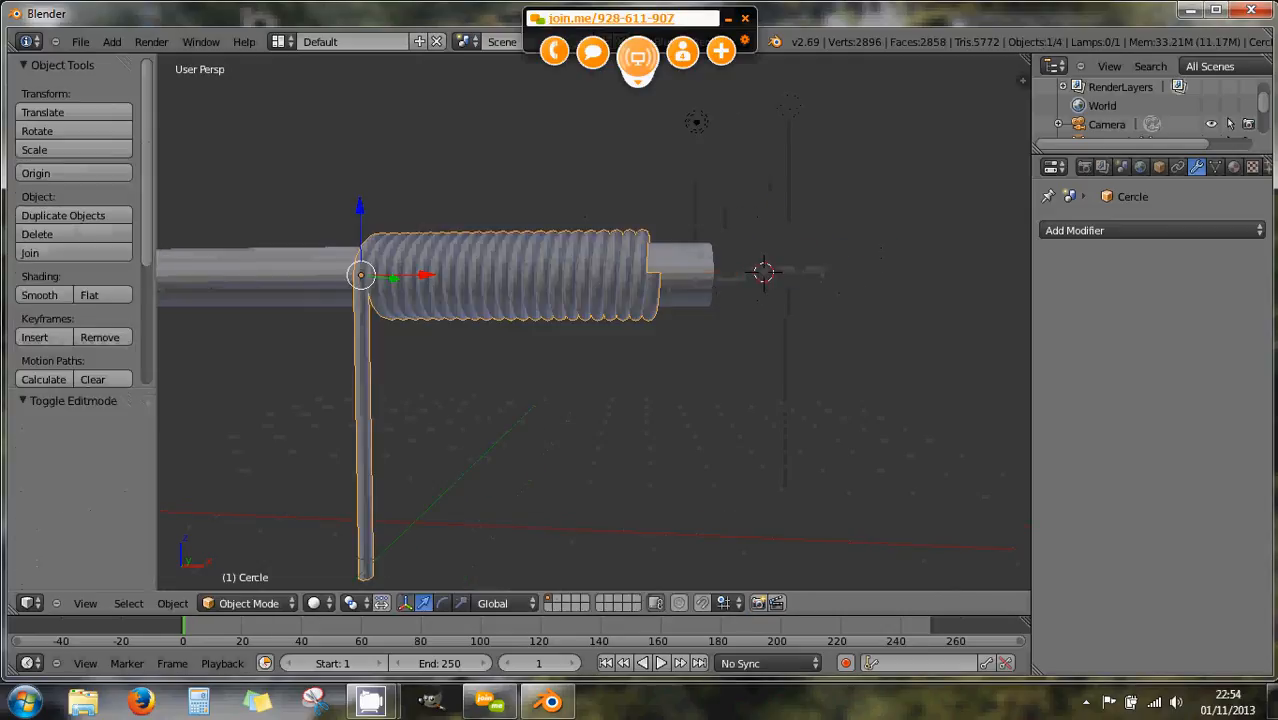
right_click(708, 299)
drag(474, 279, 567, 274)
right_click(651, 273)
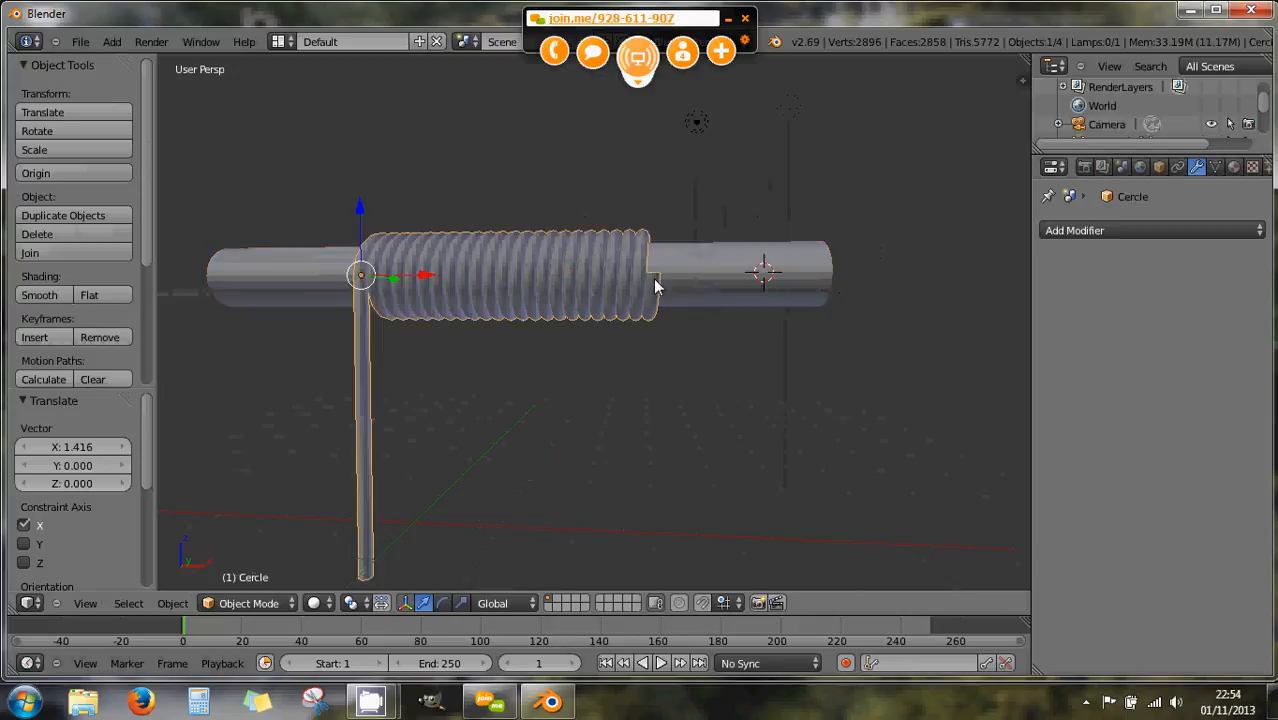
Stretch the coil by moving its open-end vertex about 1.91 units along X with Connected proportional editing at a size of about 30.9.
key(Tab)
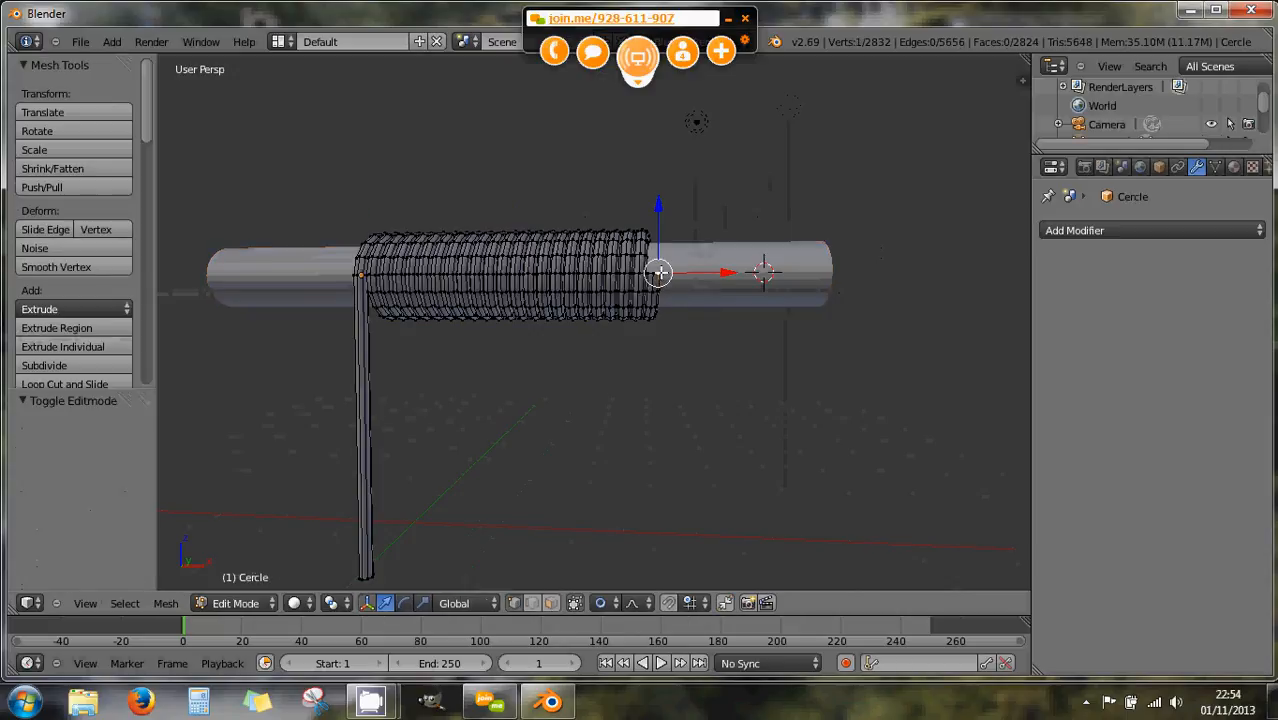
click(604, 603)
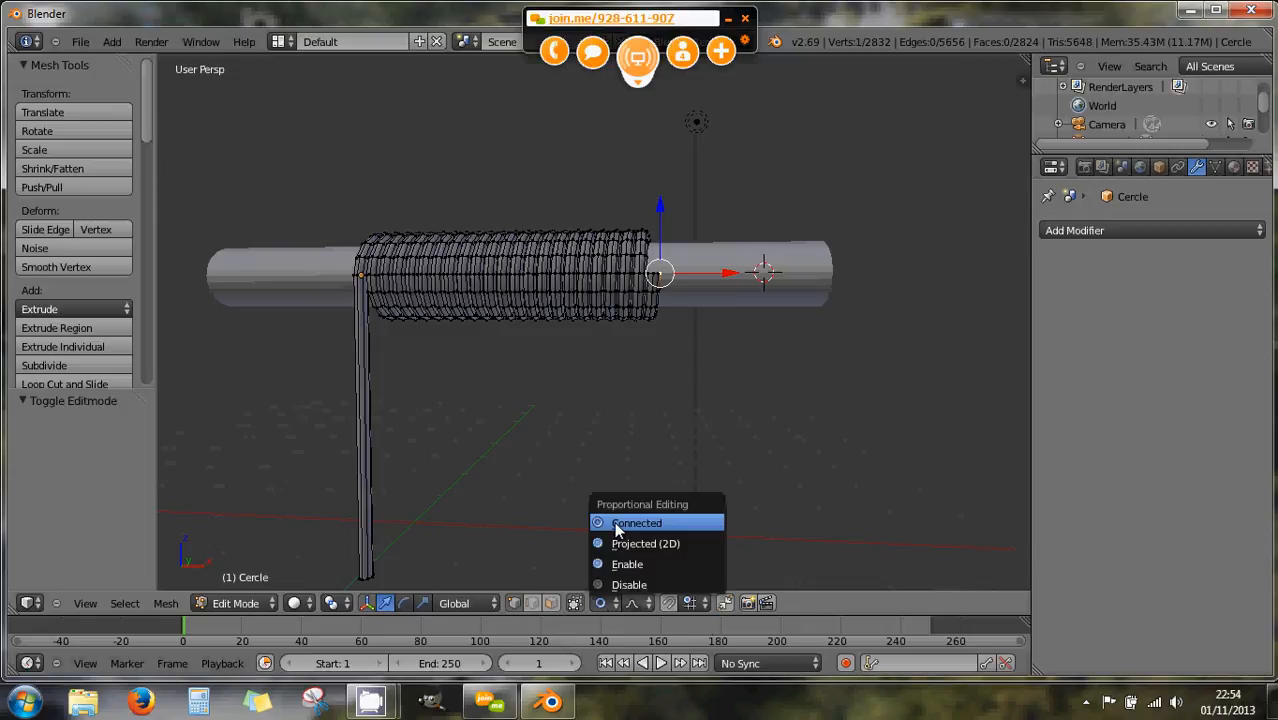
click(617, 526)
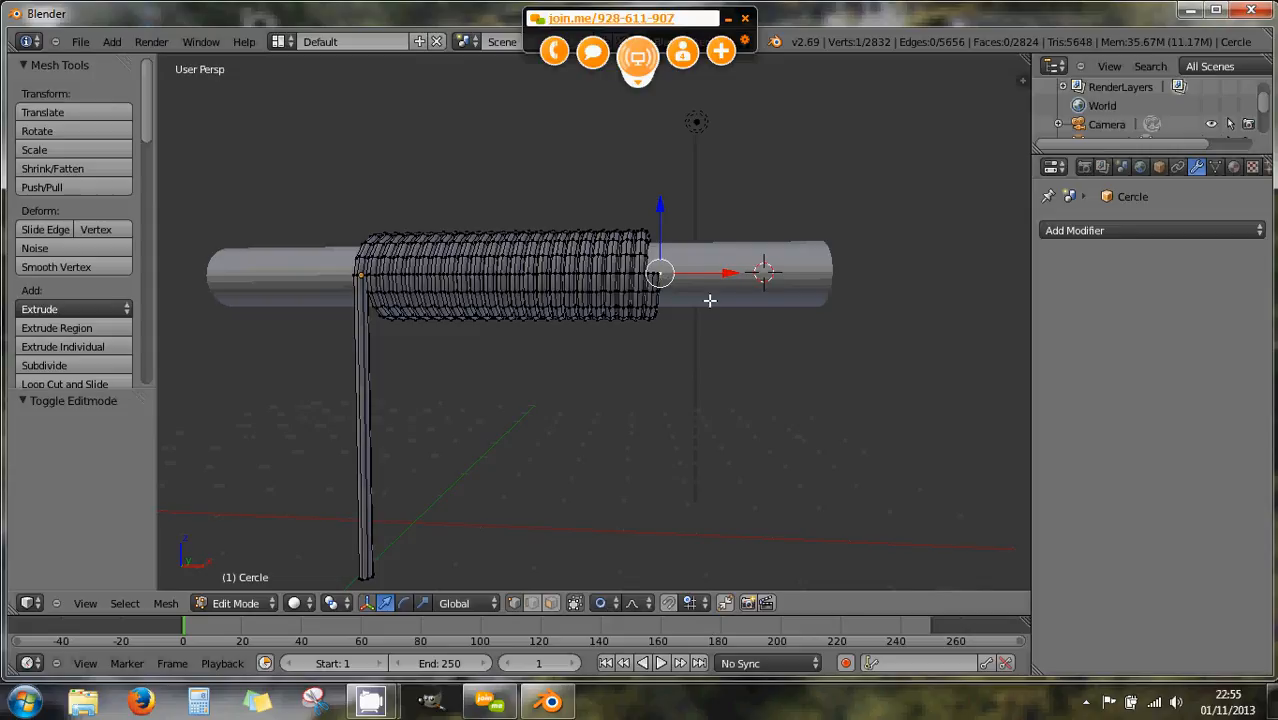
key(g)
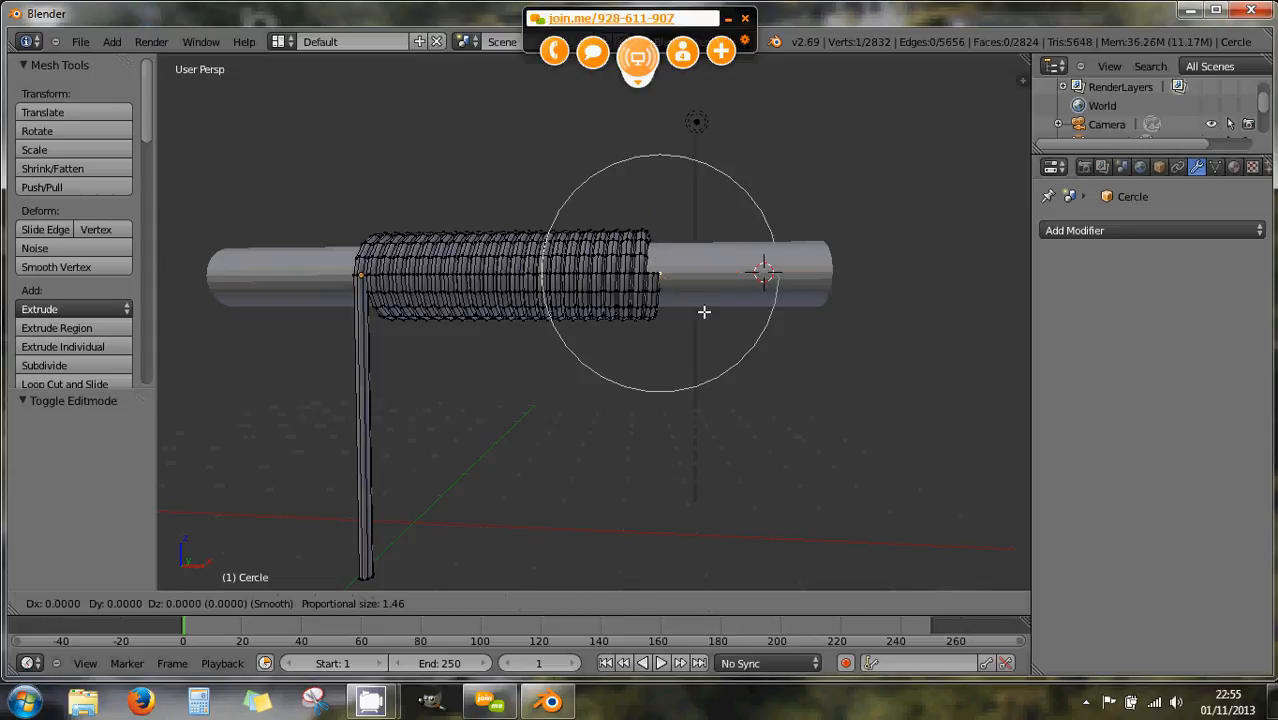
key(x)
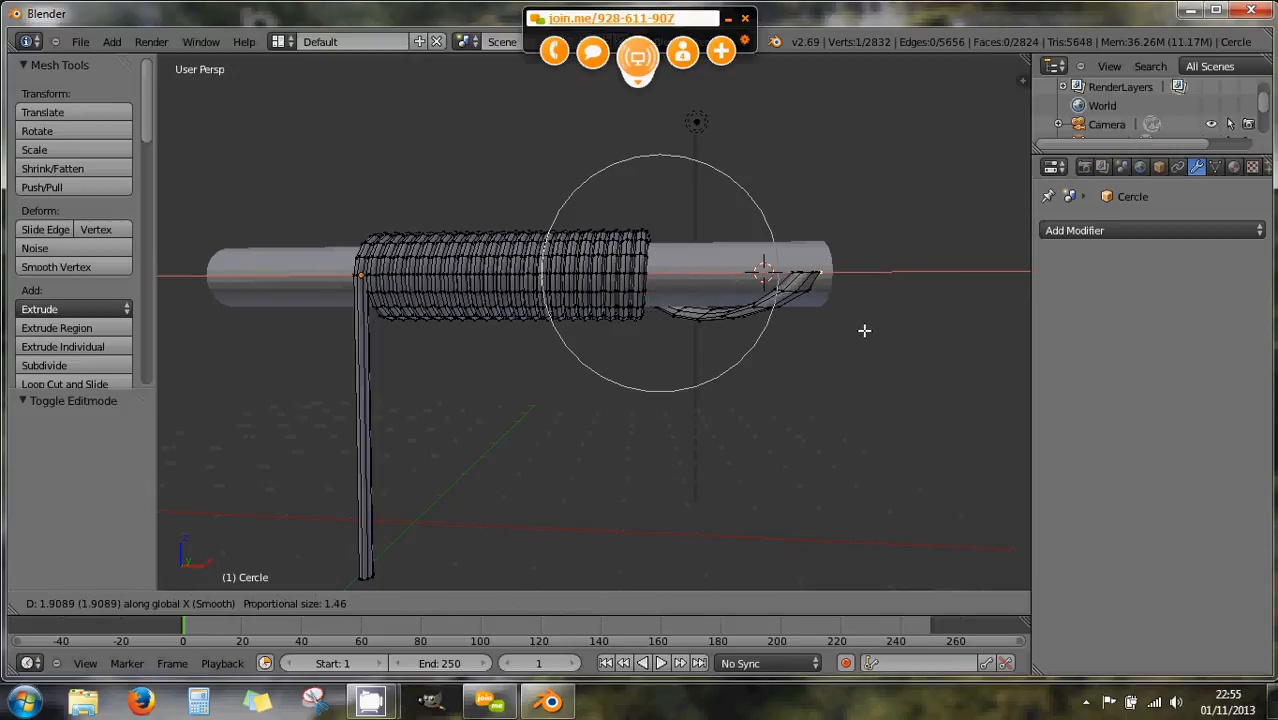
scroll(864, 330, down, 9)
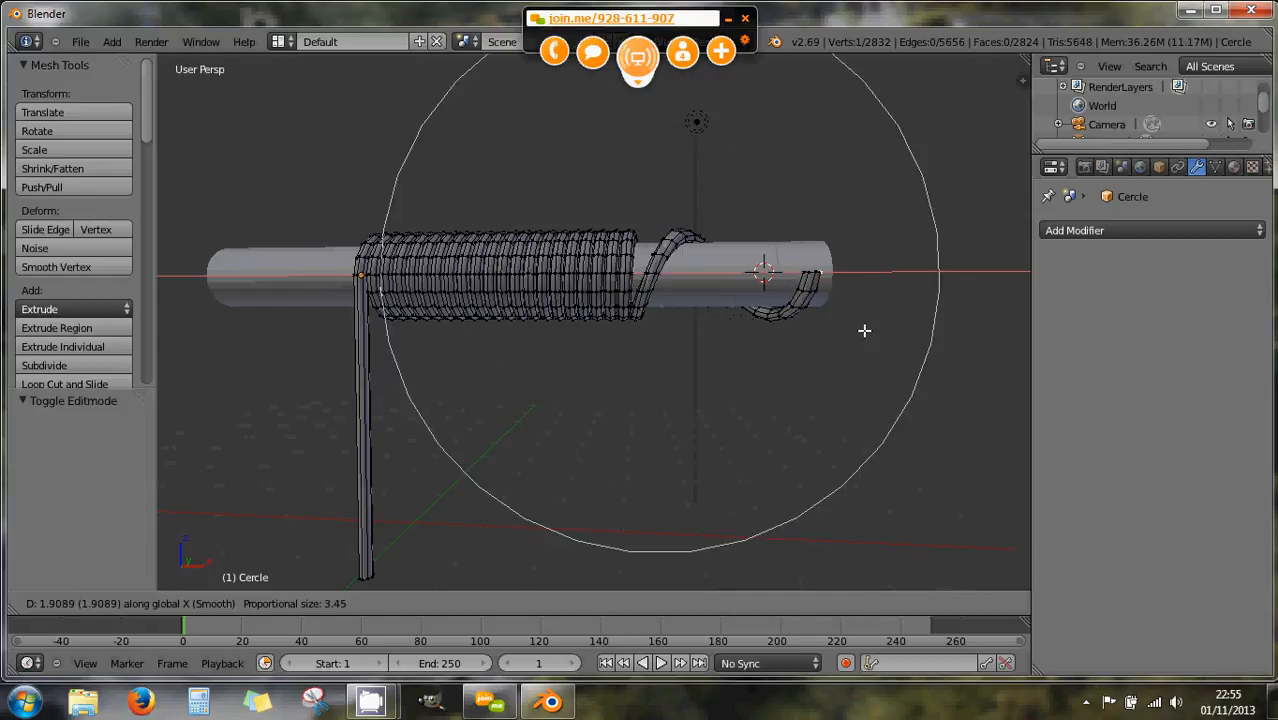
scroll(864, 330, down, 8)
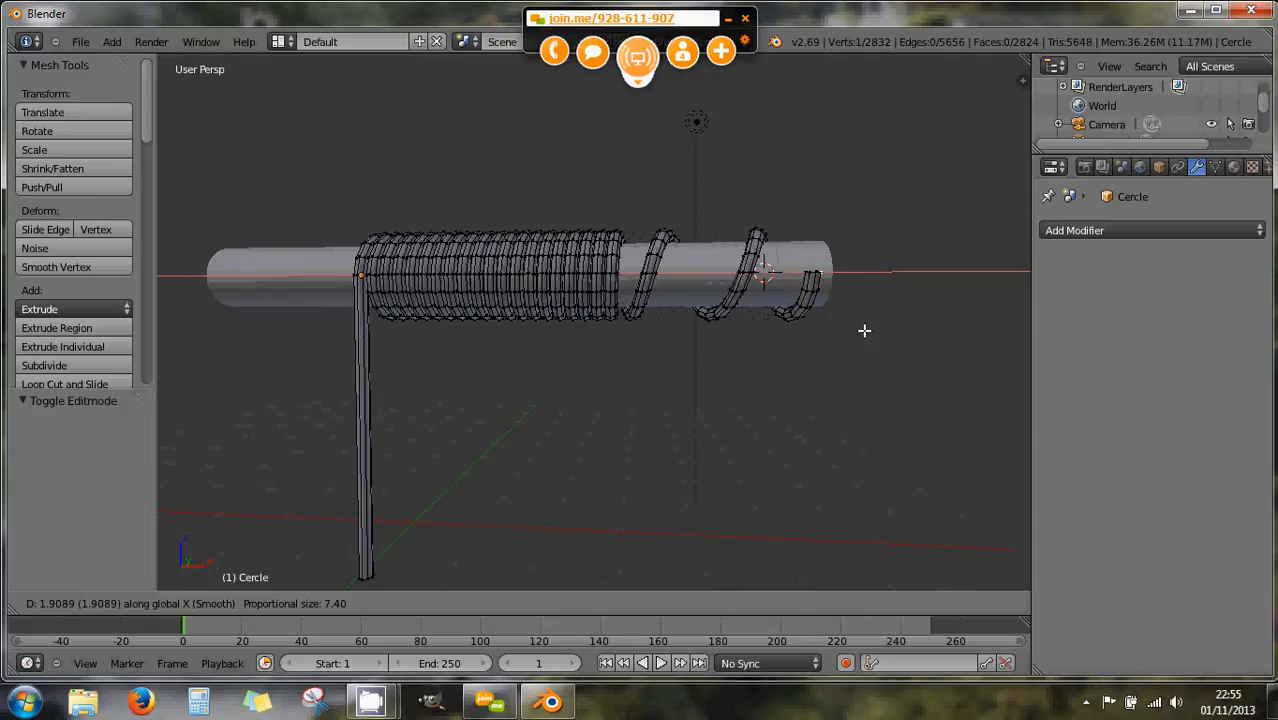
scroll(864, 330, down, 6)
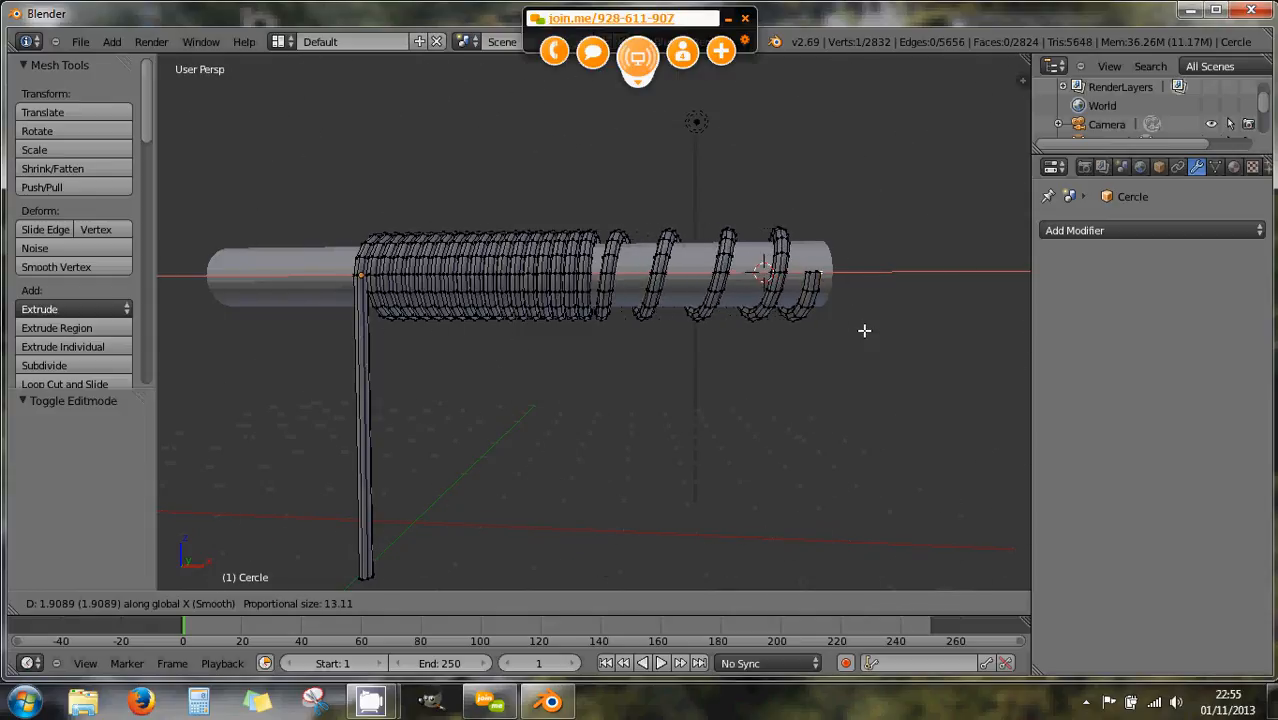
scroll(864, 330, down, 5)
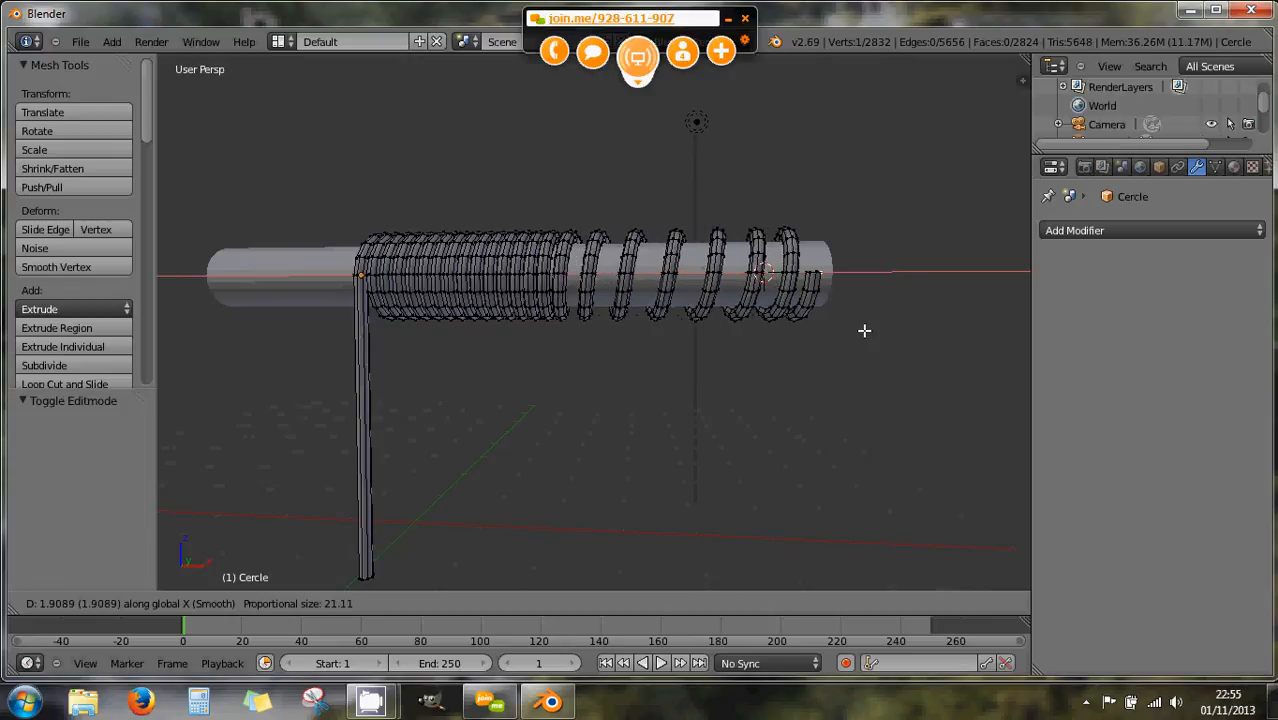
scroll(864, 330, down, 4)
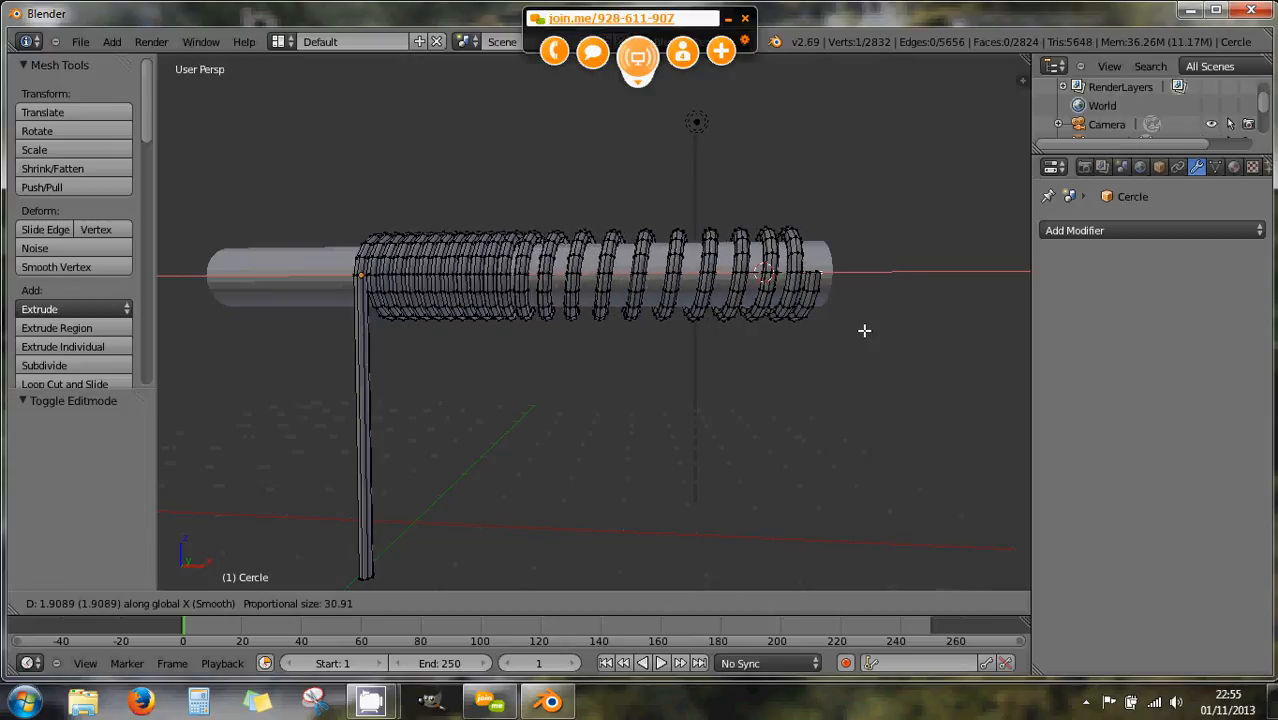
click(864, 330)
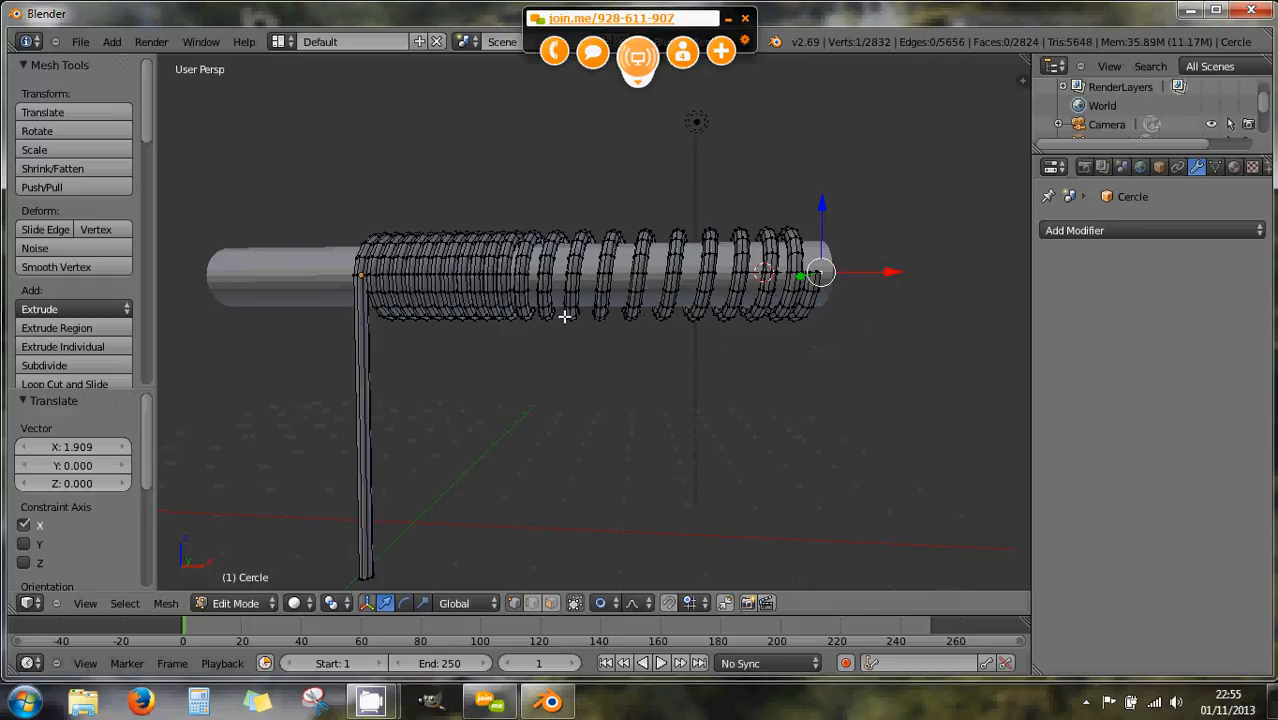
Examine the spacing of the stretched coil's windings around the bar from several angles and distances.
middle_drag(590, 323, 599, 351)
scroll(599, 349, up, 5)
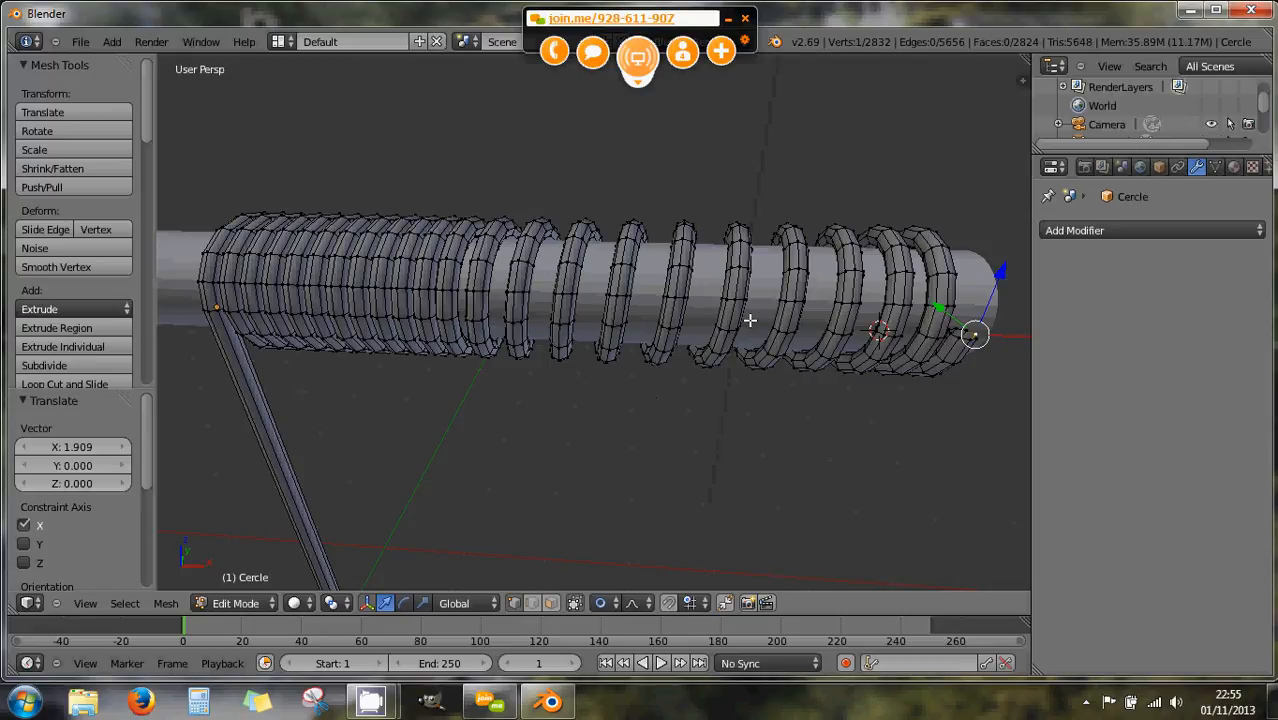
scroll(750, 322, down, 4)
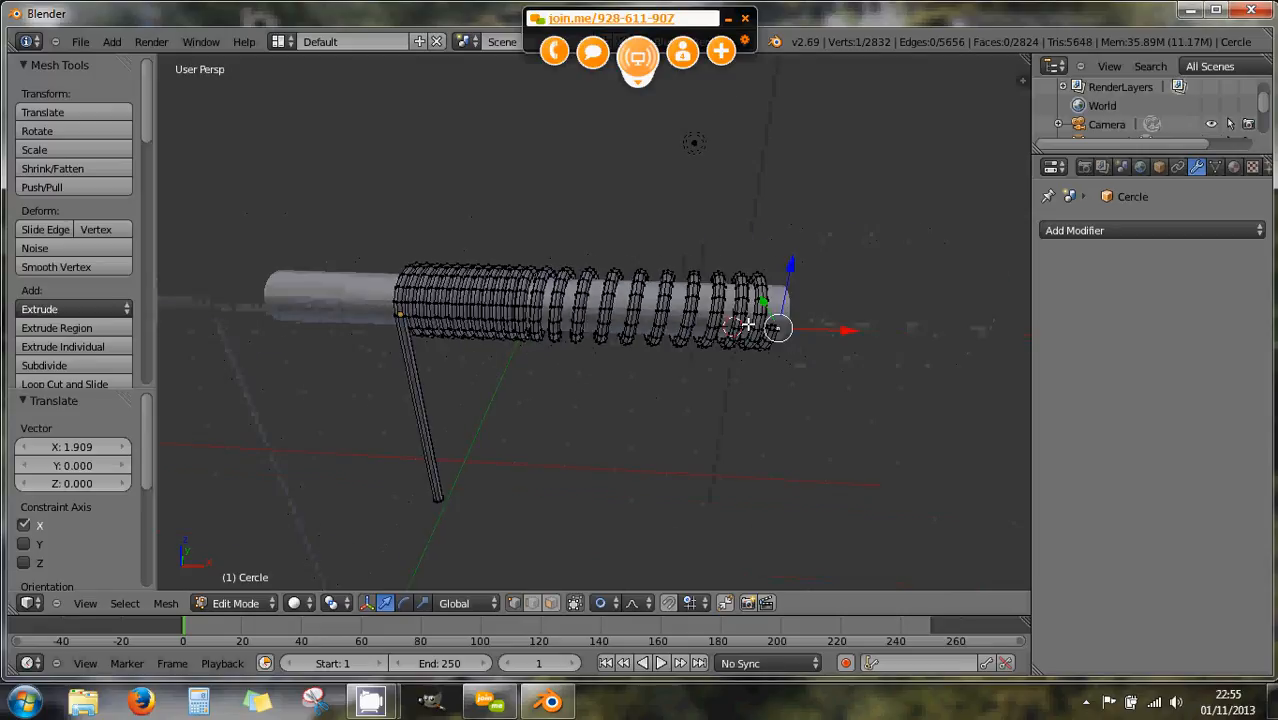
scroll(748, 324, up, 3)
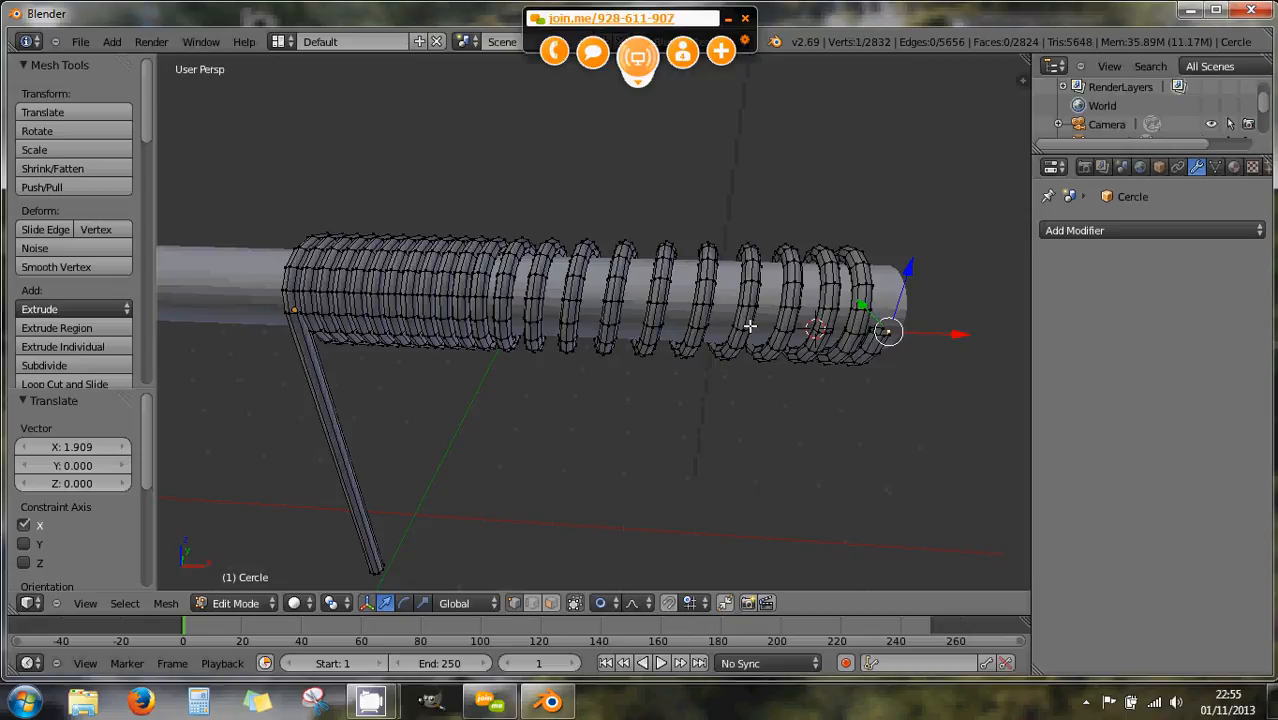
scroll(853, 338, down, 3)
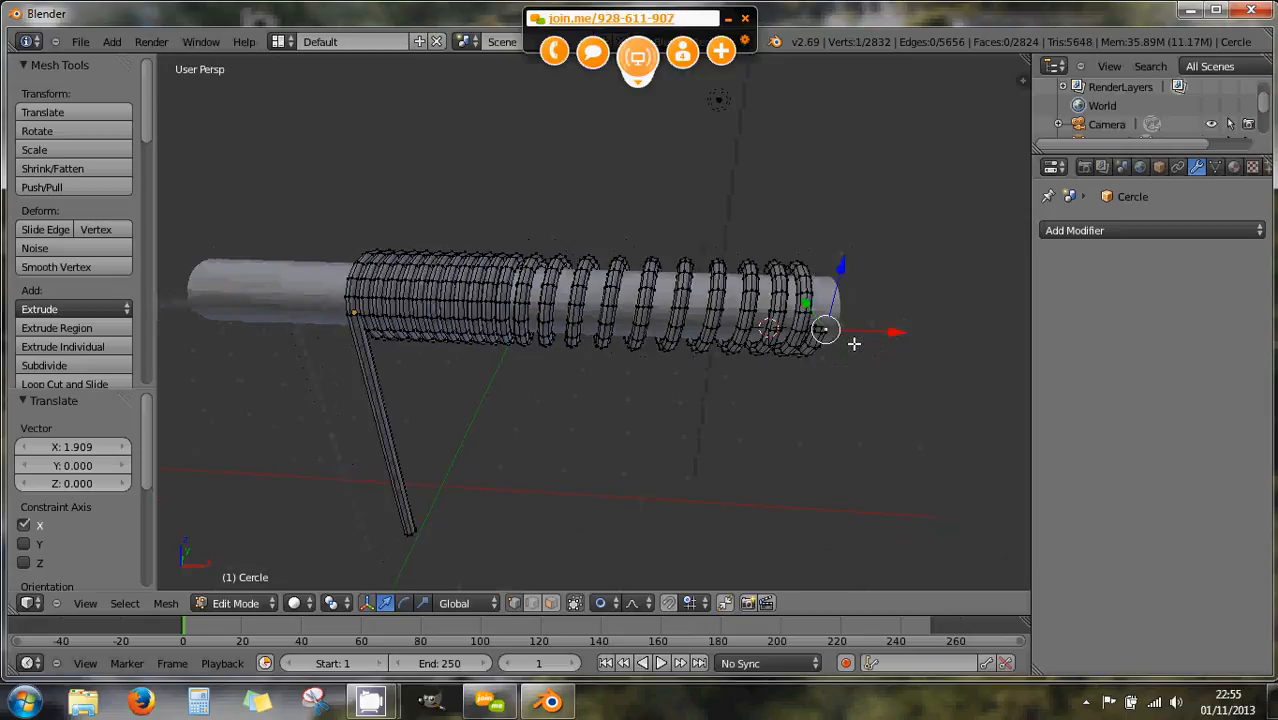
scroll(813, 306, up, 2)
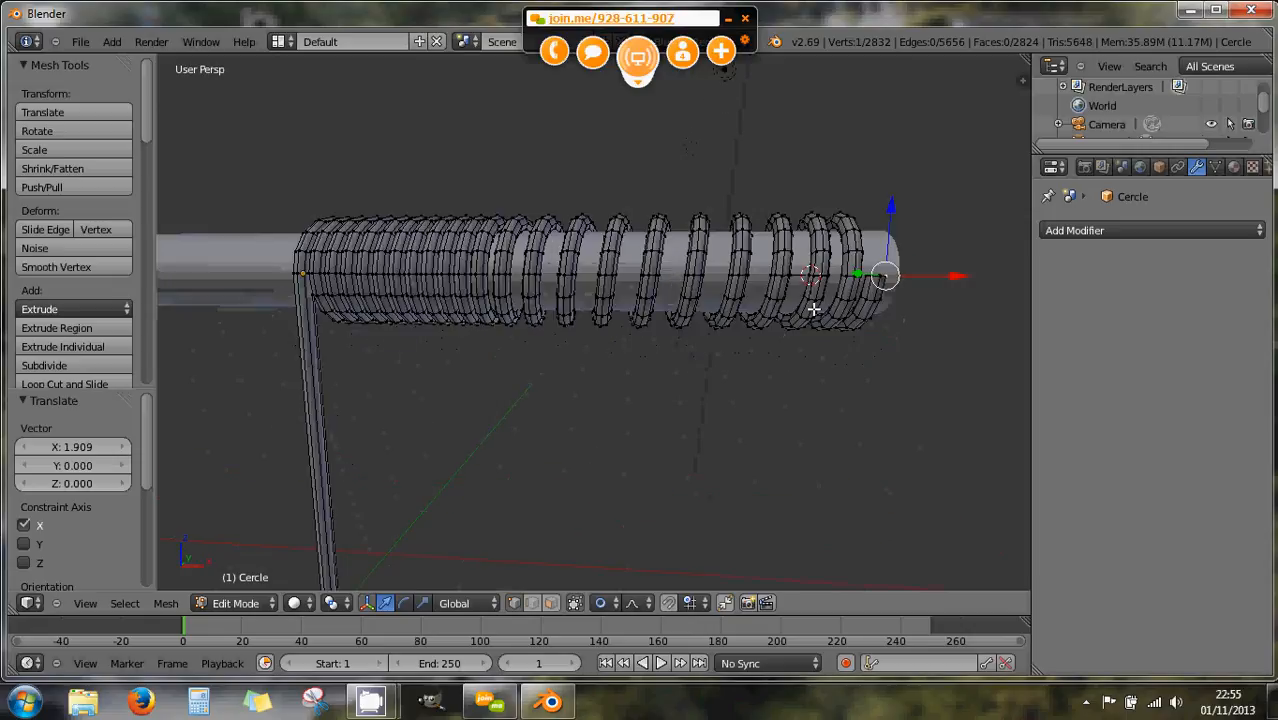
Scale the wire's edge loop midway along the stretched windings by about 1.46 in front view, with a proportional size of about 10.
key(KP_1)
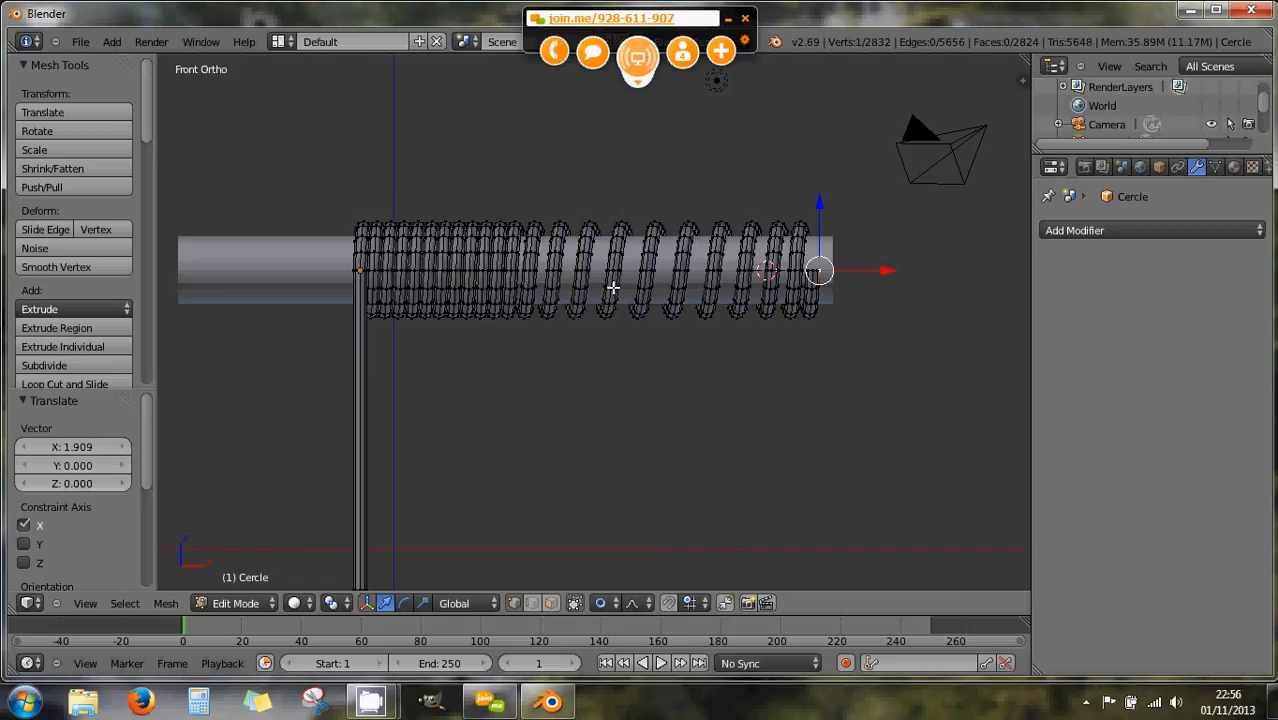
scroll(613, 287, down, 3)
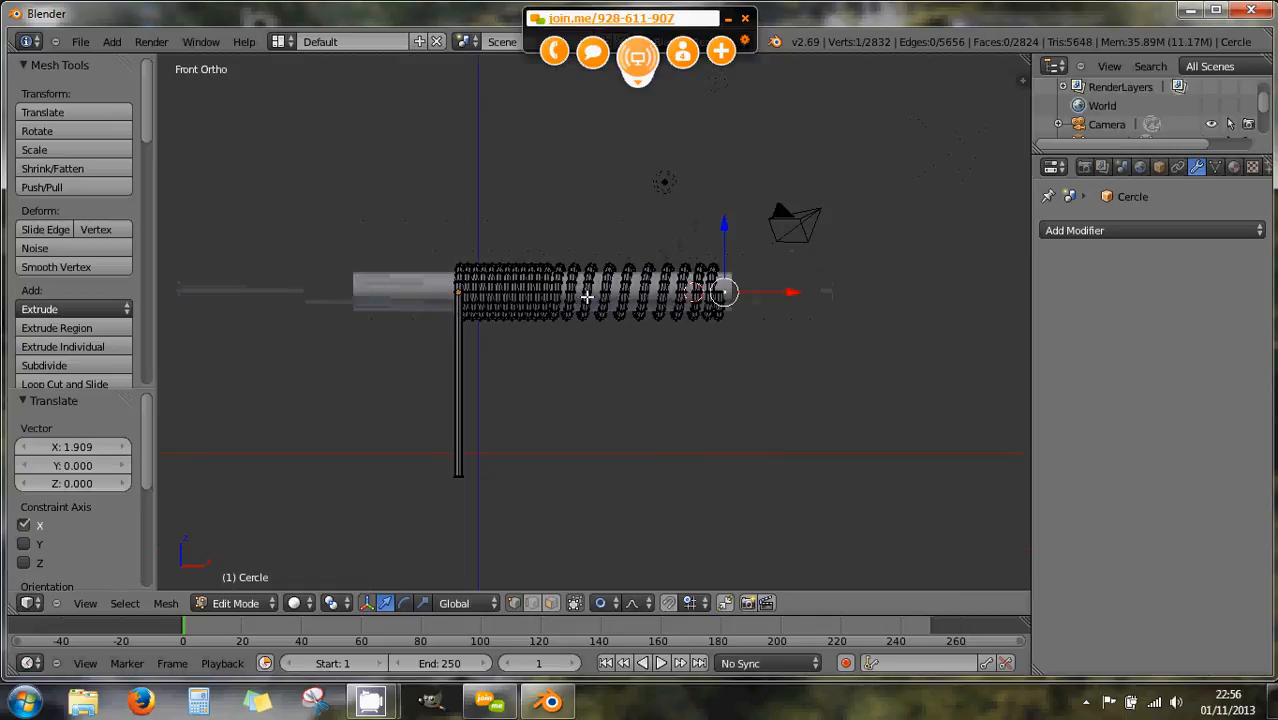
scroll(613, 287, up, 4)
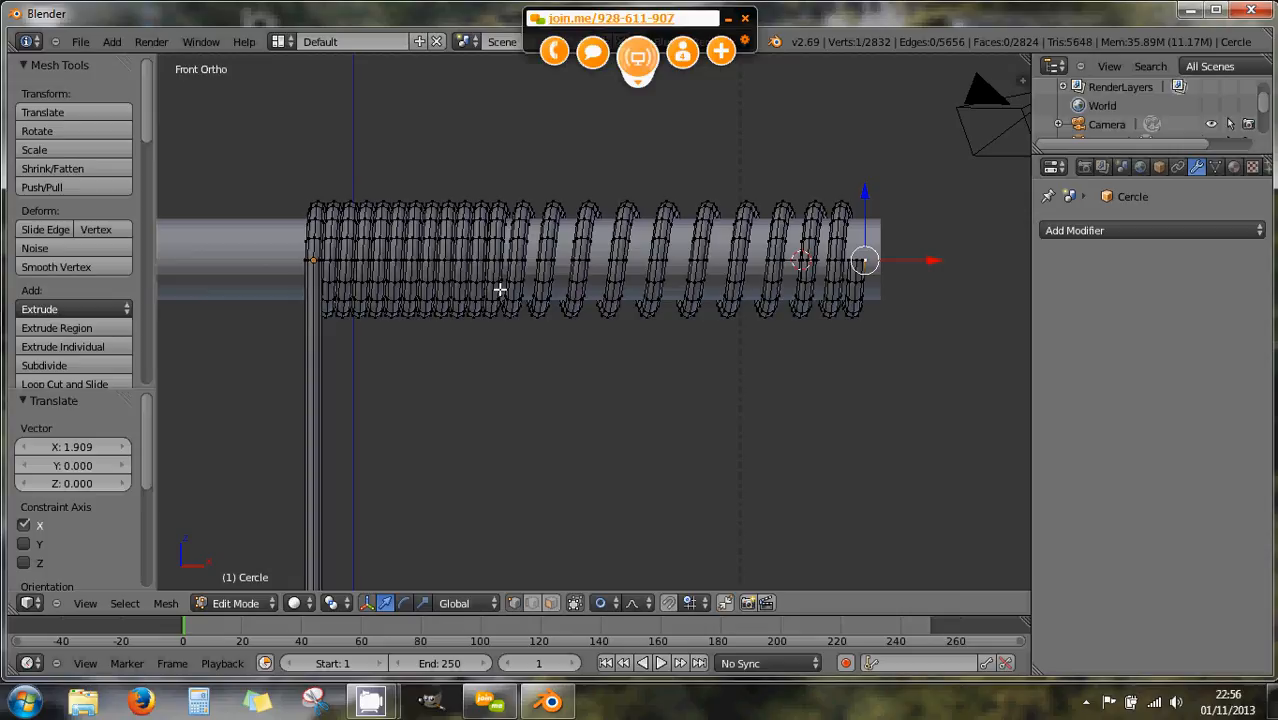
alt+right_click(660, 258)
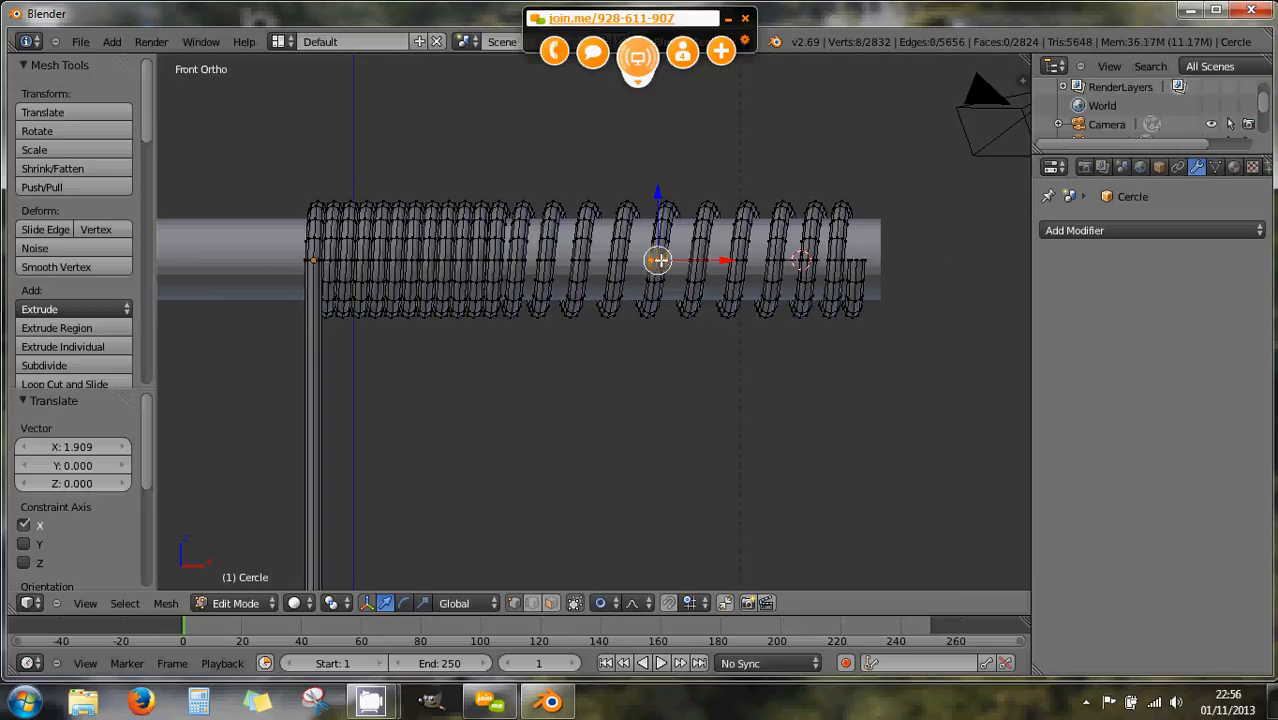
key(s)
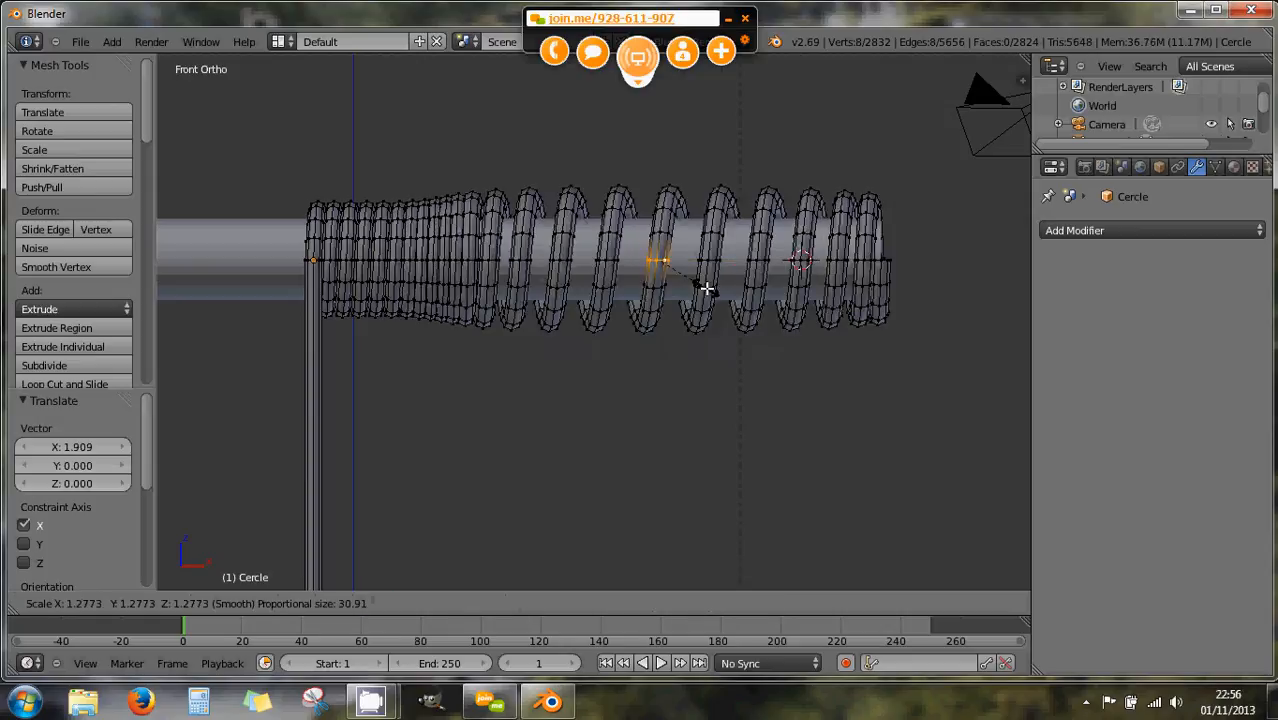
scroll(709, 290, up, 10)
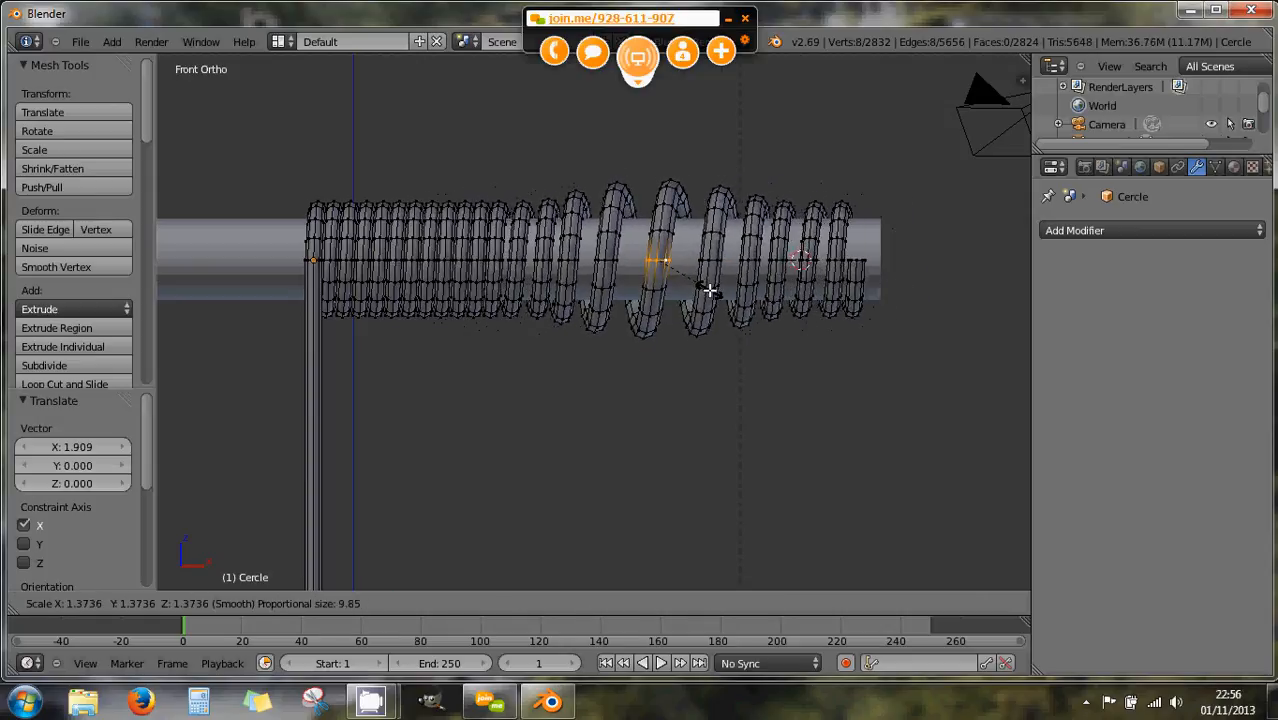
scroll(708, 296, up, 2)
click(707, 300)
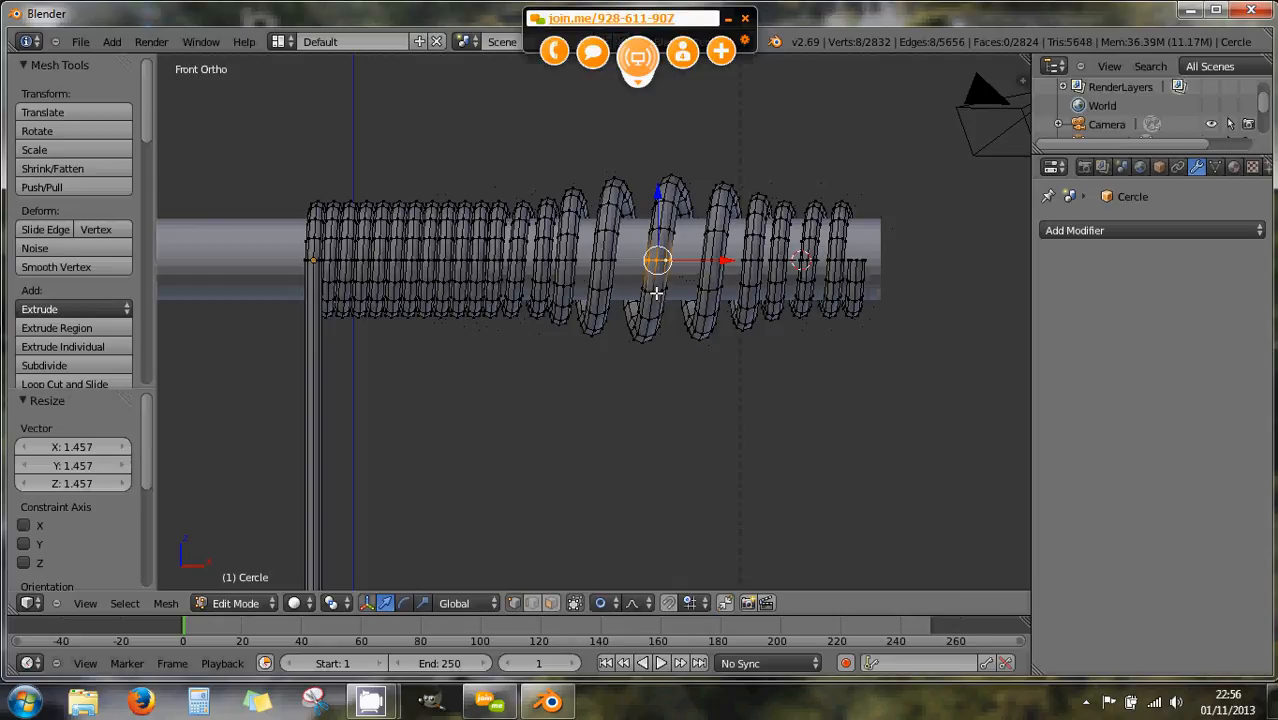
Scale a single vertex in the tightly wound section near the hanging wire by about 1.72, with a proportional size of about 15.9.
alt+right_click(379, 260)
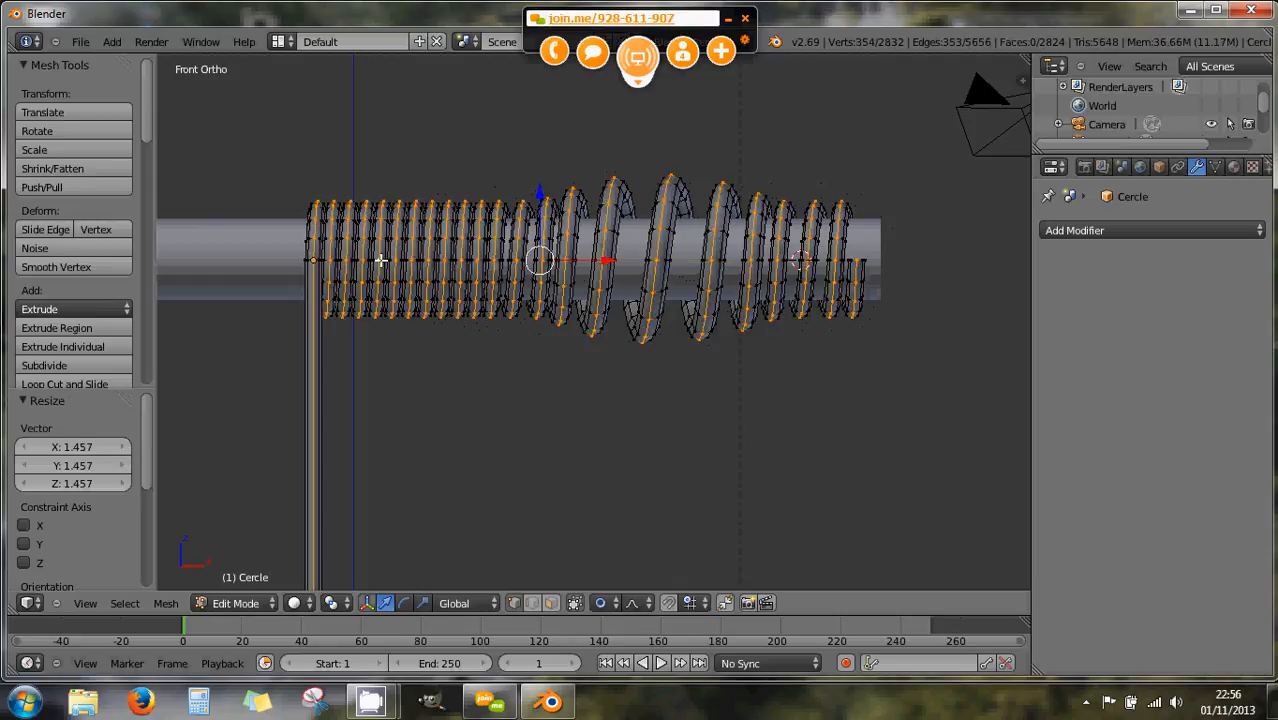
right_click(381, 260)
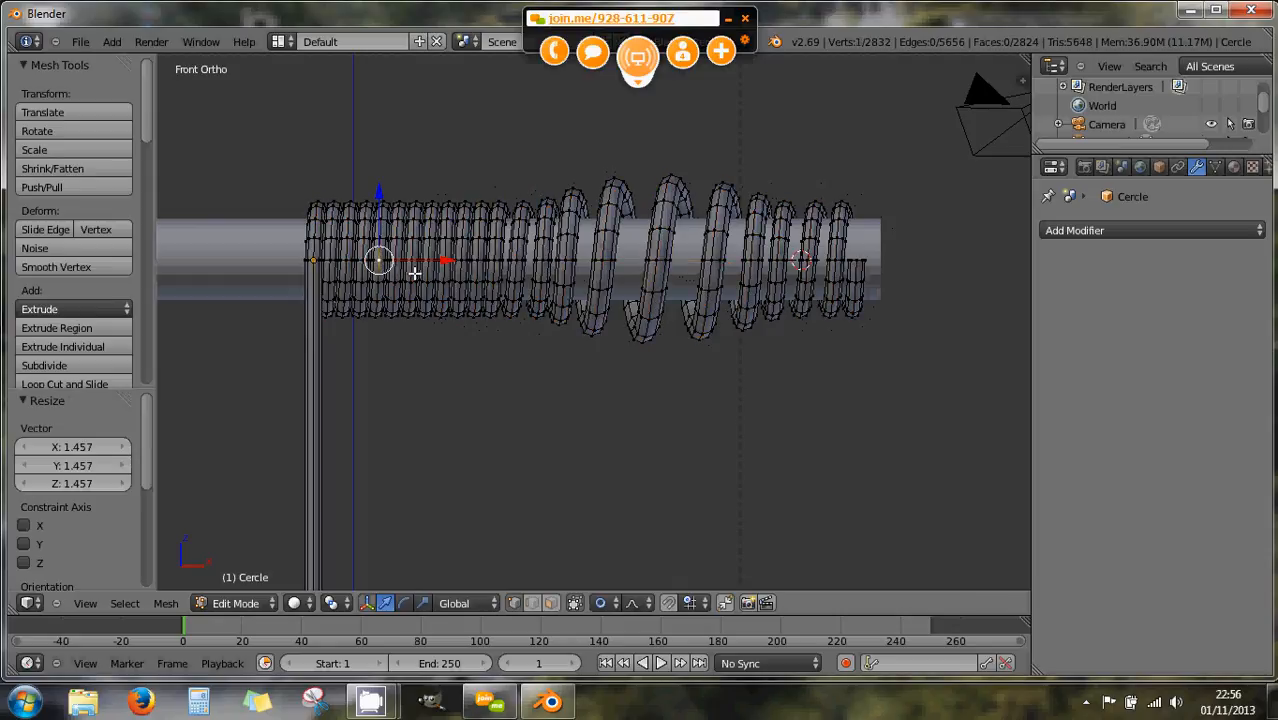
key(s)
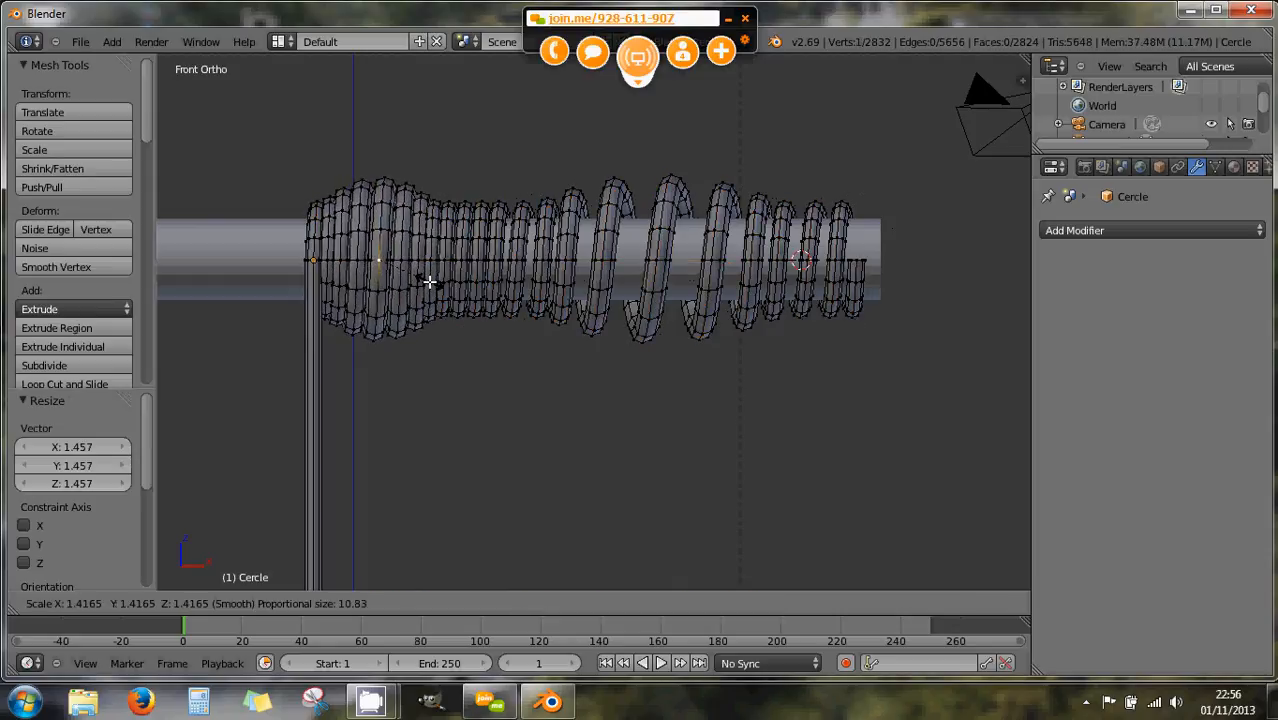
scroll(429, 282, down, 4)
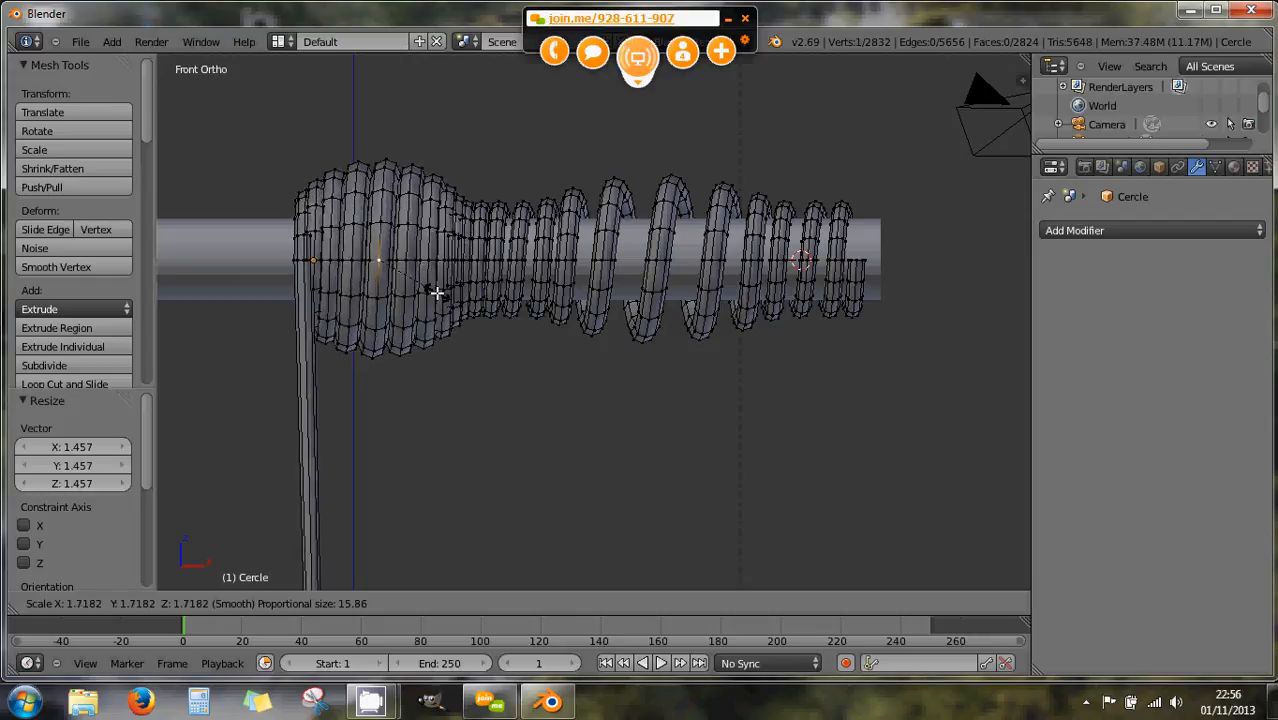
click(436, 291)
Rotate a vertex midway along the stretched windings by about 13.85° in perspective view, with a proportional size of about 7.4.
scroll(548, 305, down, 2)
middle_drag(558, 302, 500, 288)
scroll(588, 359, down, 2)
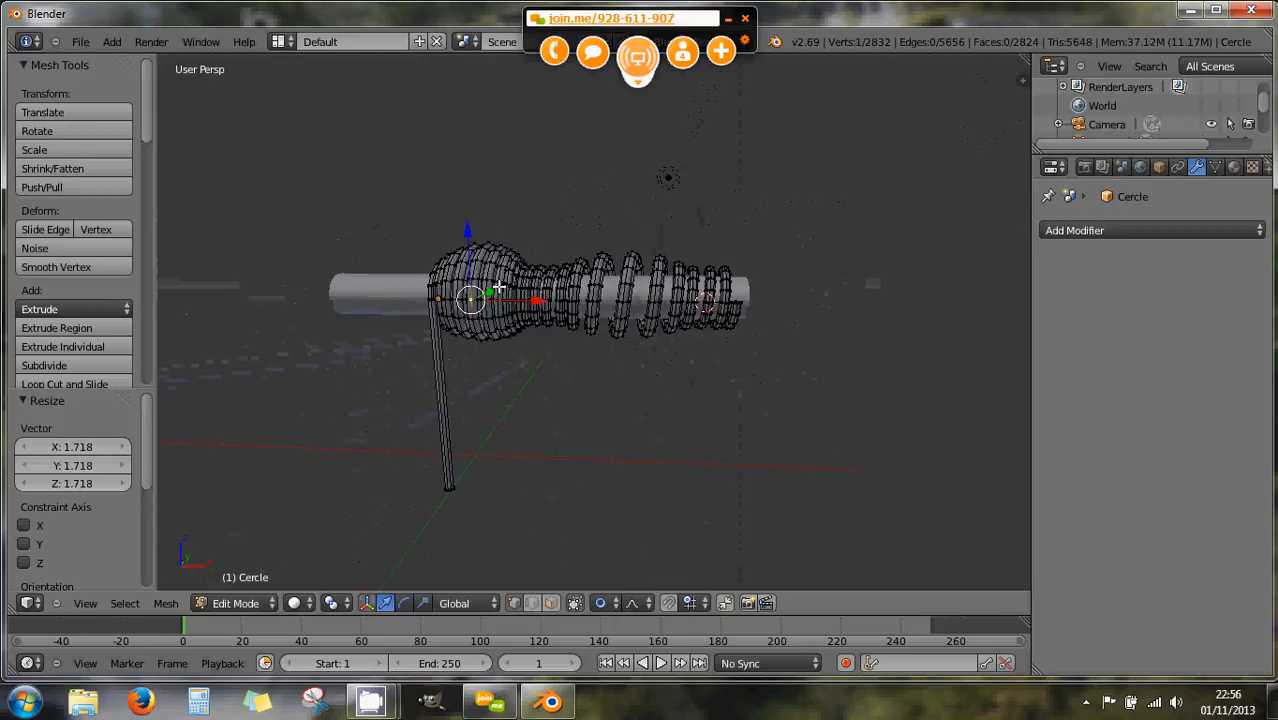
right_click(622, 302)
middle_drag(679, 291, 688, 274)
key(r)
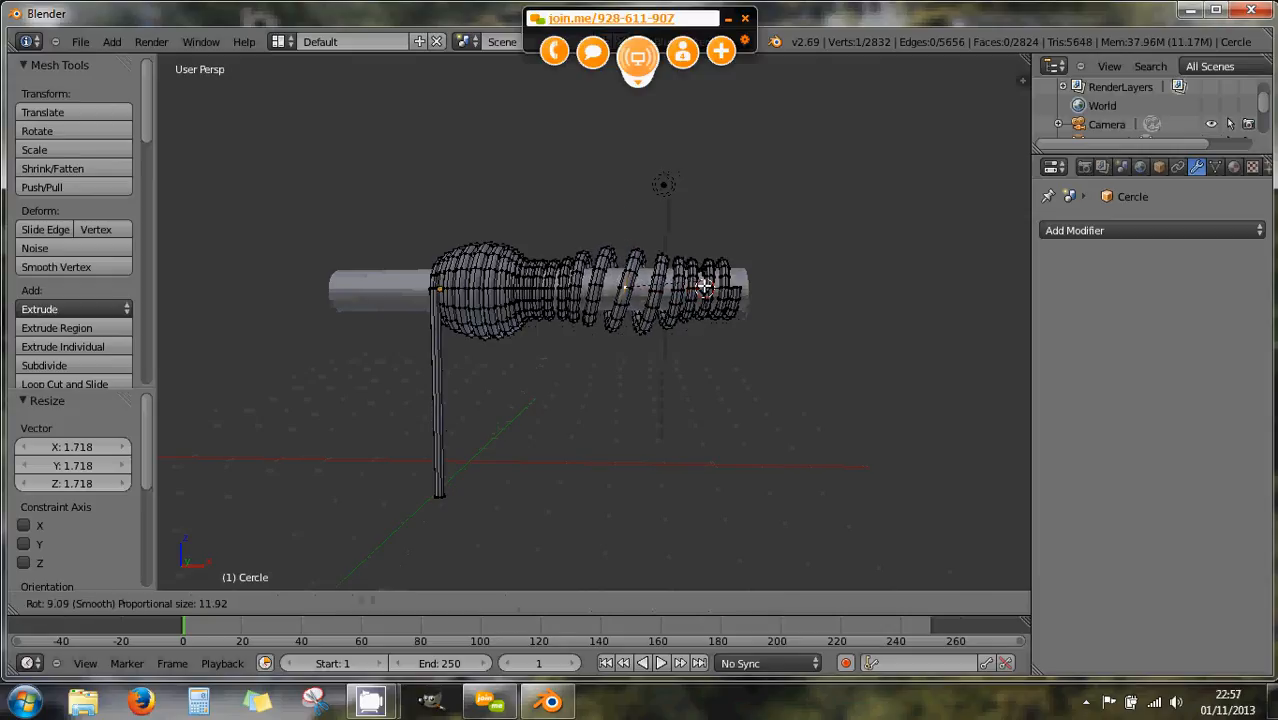
scroll(705, 286, up, 6)
scroll(705, 286, up, 4)
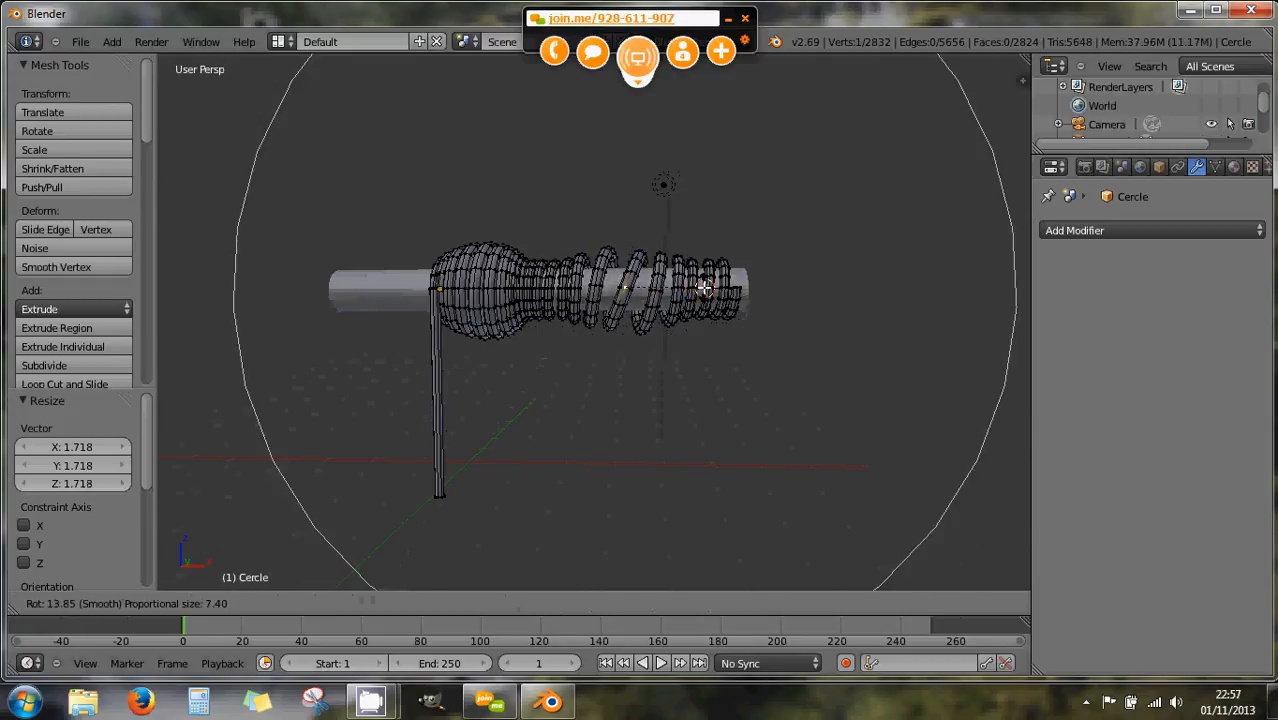
click(705, 286)
Inspect the tilted windings from a closer angle and close Blender.
middle_drag(538, 317, 587, 338)
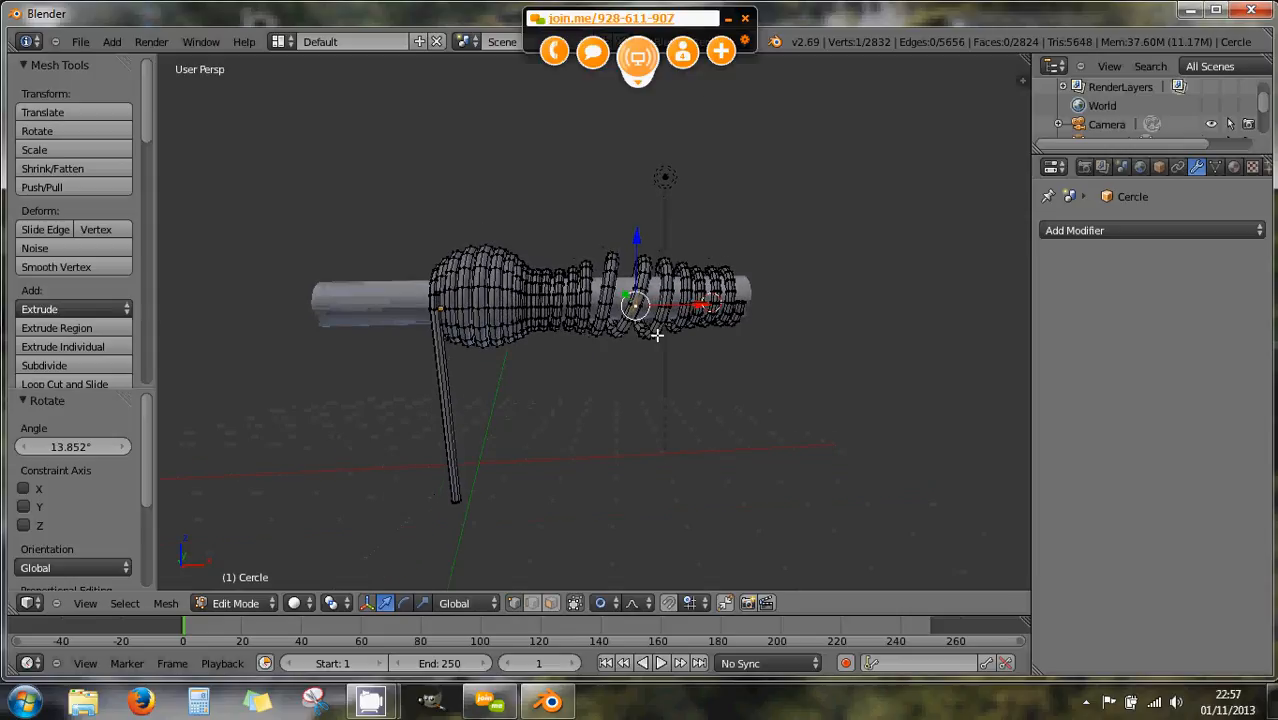
scroll(656, 335, up, 2)
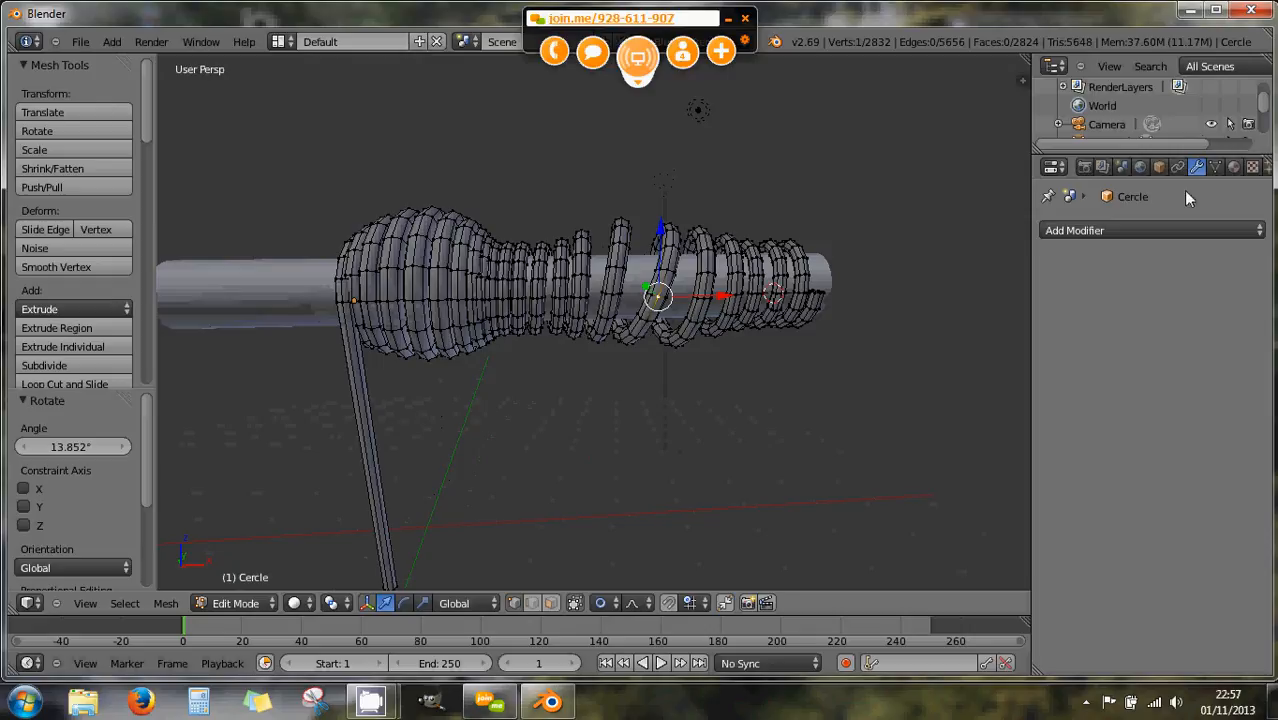
click(1255, 11)
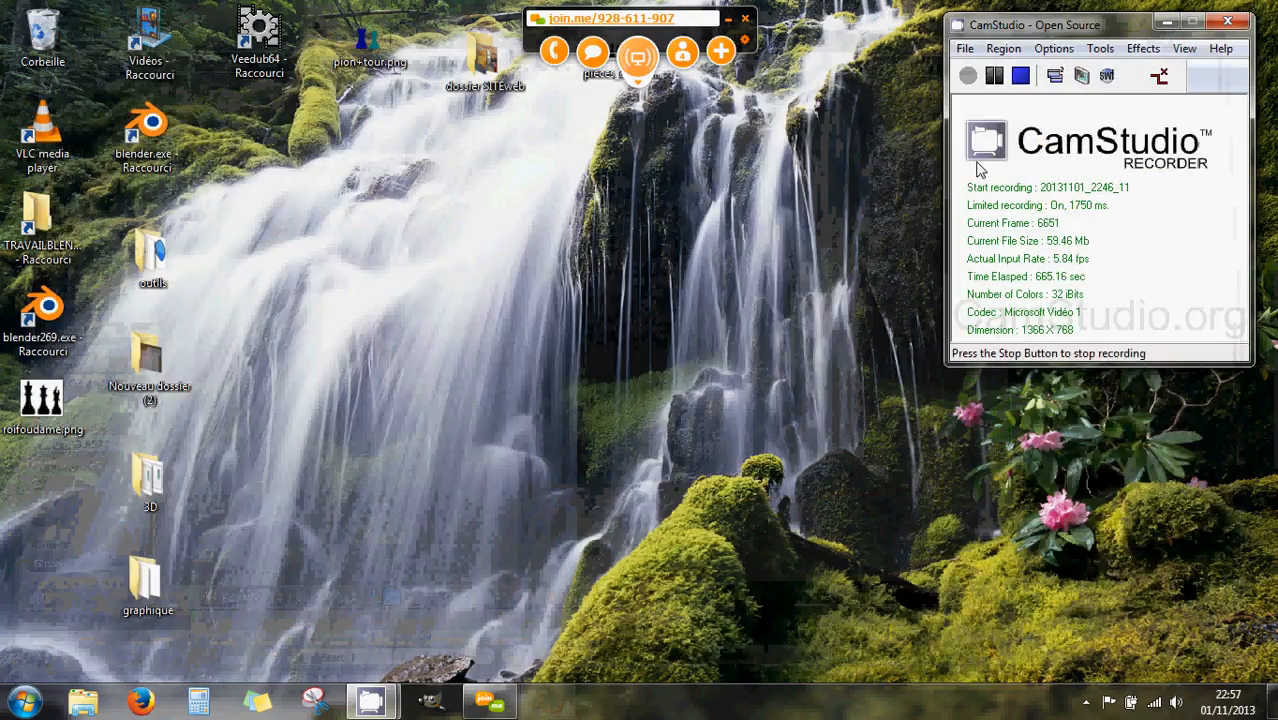